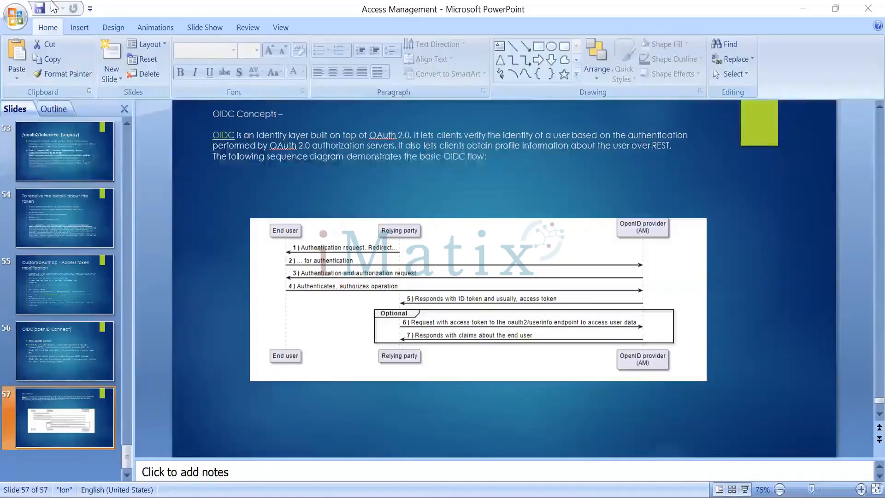
Switch to the Word document and add blank paragraphs after the existing sequence diagram to reach a new page.
{"action": "left_click", "coordinate": [54, 8]}
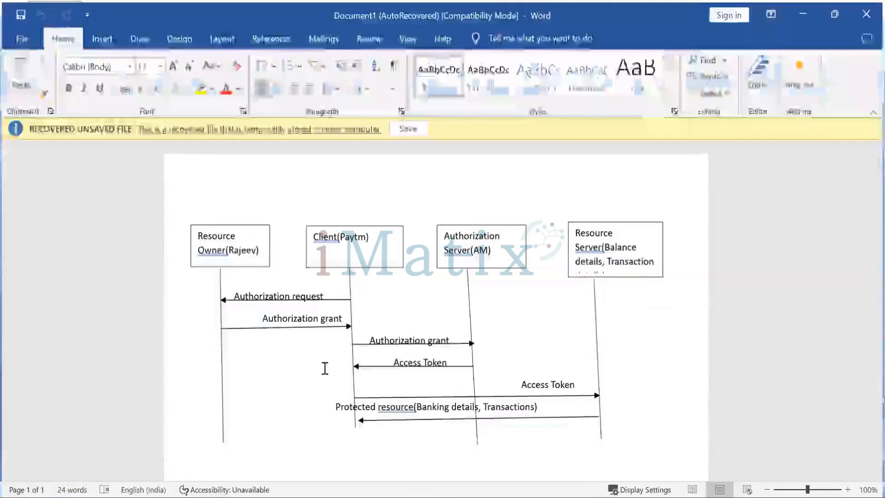
{"action": "scroll", "coordinate": [326, 368], "scroll_direction": "down", "scroll_amount": 8}
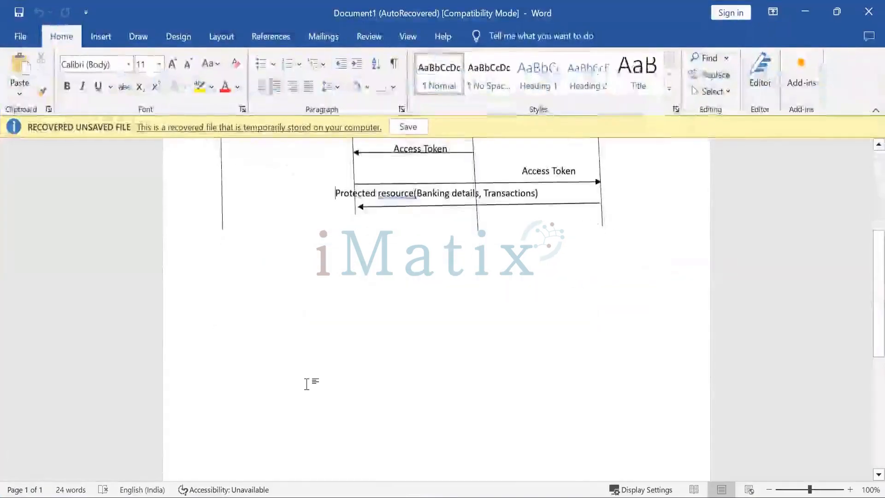
{"action": "key", "text": "End"}
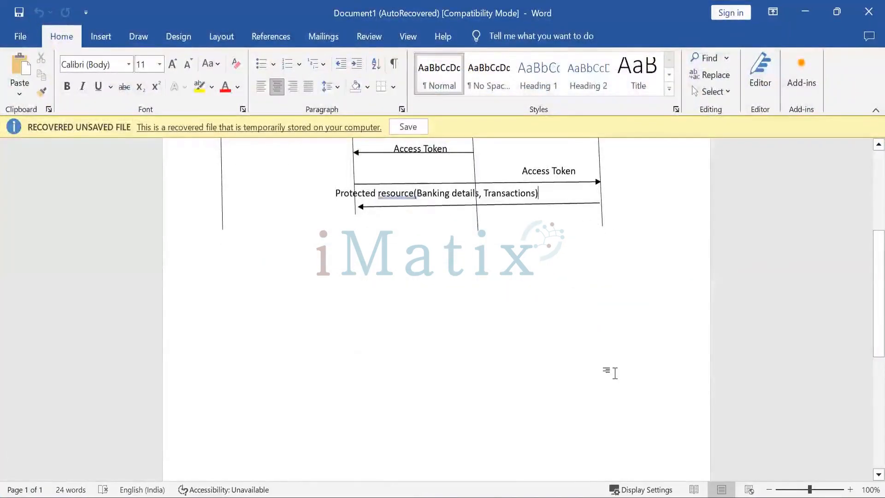
{"action": "key", "text": "Return"}
{"action": "key", "text": "Return"}
{"action": "key", "text": "Return"}
{"action": "key", "text": "Return"}
{"action": "key", "text": "Return"}
{"action": "key", "text": "Return"}
{"action": "key", "text": "Return"}
{"action": "key", "text": "Return"}
{"action": "key", "text": "Return"}
{"action": "key", "text": "Return"}
{"action": "key", "text": "Return"}
{"action": "key", "text": "Return"}
{"action": "key", "text": "Return"}
{"action": "key", "text": "Return"}
{"action": "key", "text": "Return"}
{"action": "key", "text": "Return"}
{"action": "key", "text": "Return"}
{"action": "key", "text": "Return"}
{"action": "key", "text": "Return"}
{"action": "key", "text": "Return"}
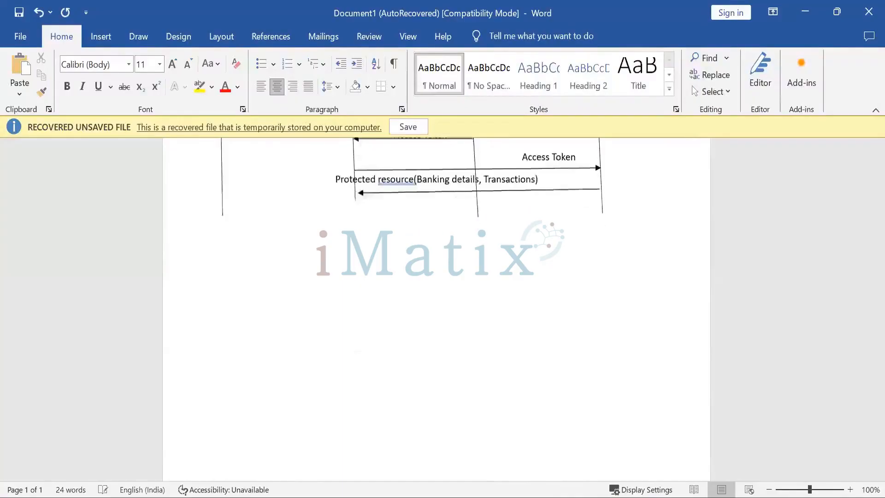
{"action": "key", "text": "Return"}
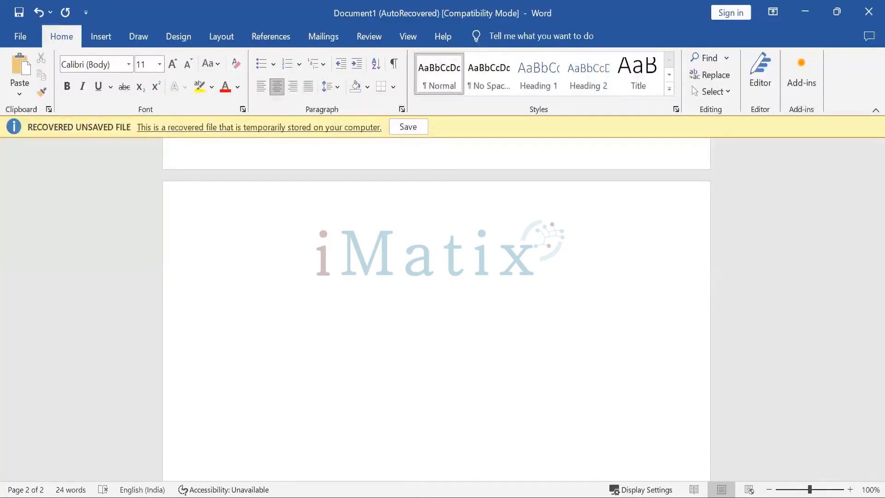
Draw a rounded rectangle about 1.36 cm high and 3.1 cm wide near the top of the new page.
{"action": "left_click", "coordinate": [138, 44]}
{"action": "left_click", "coordinate": [105, 39]}
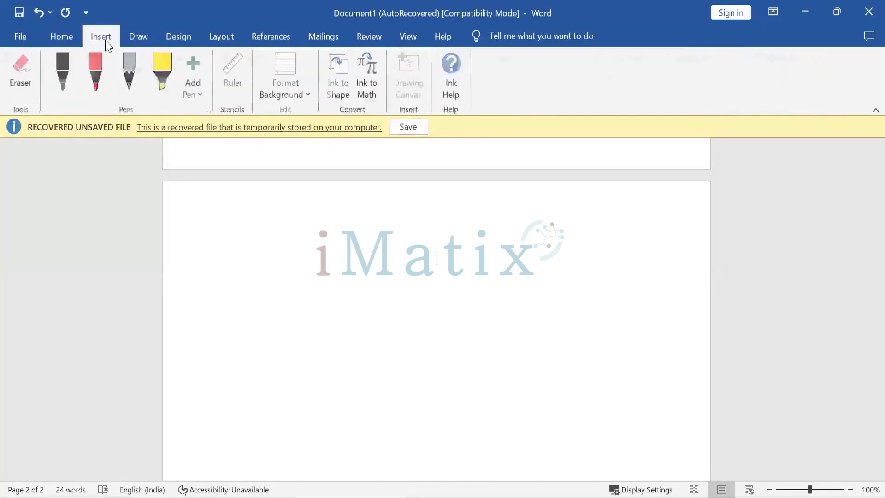
{"action": "left_click", "coordinate": [198, 59]}
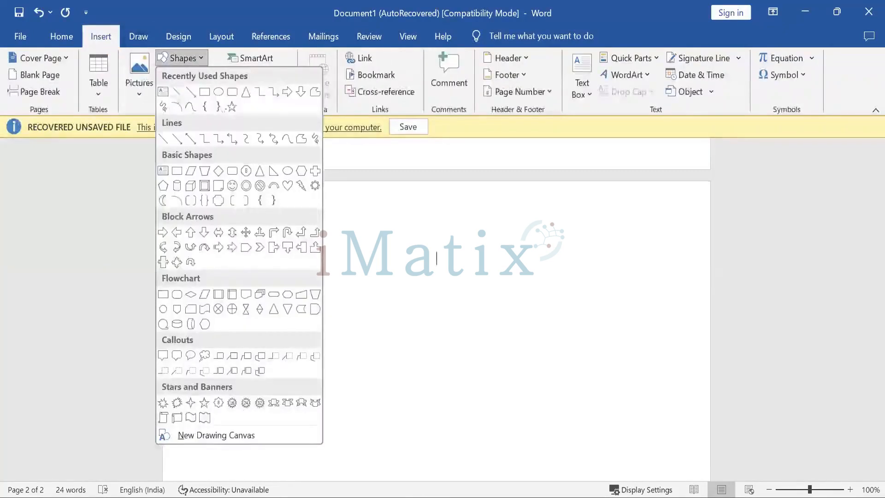
{"action": "left_click", "coordinate": [205, 93]}
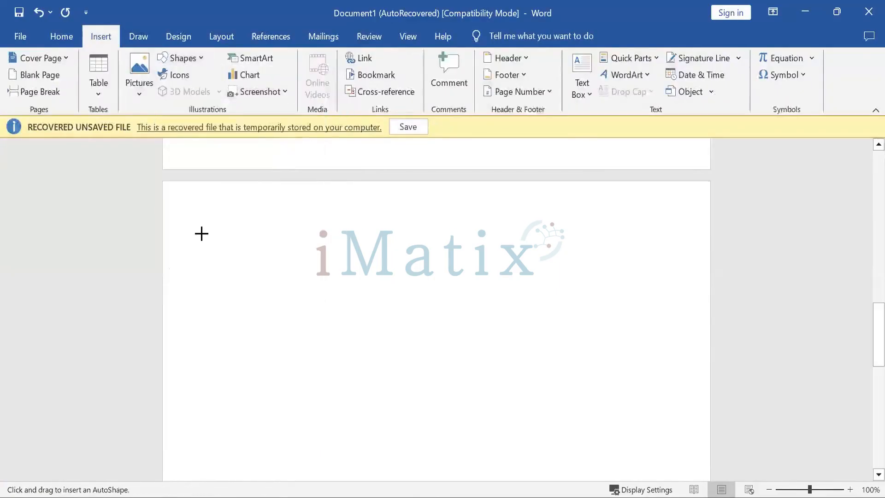
{"action": "left_click_drag", "start_coordinate": [202, 224], "coordinate": [283, 262]}
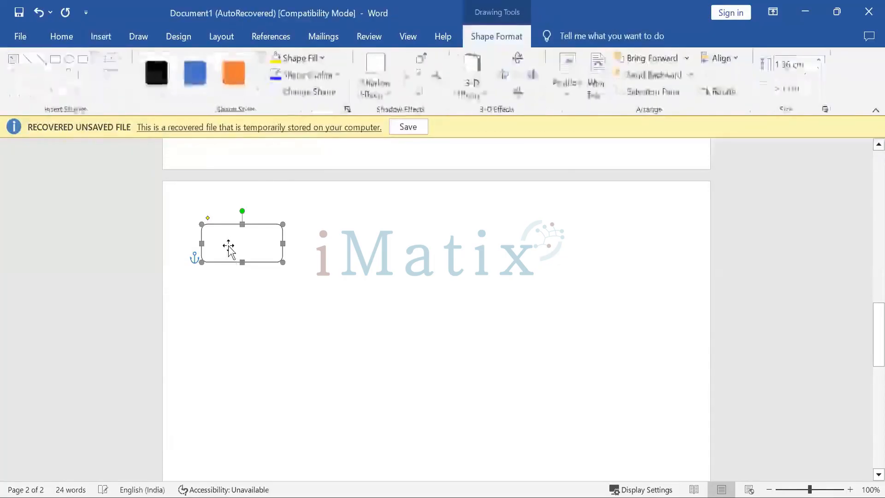
Add the text 'End User' followed by the user's name in parentheses to the rounded rectangle.
{"action": "right_click", "coordinate": [230, 238]}
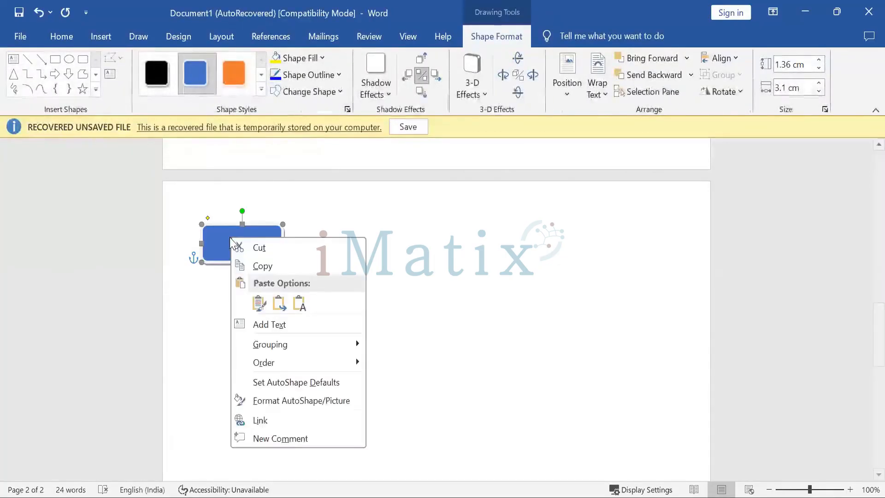
{"action": "left_click", "coordinate": [249, 322]}
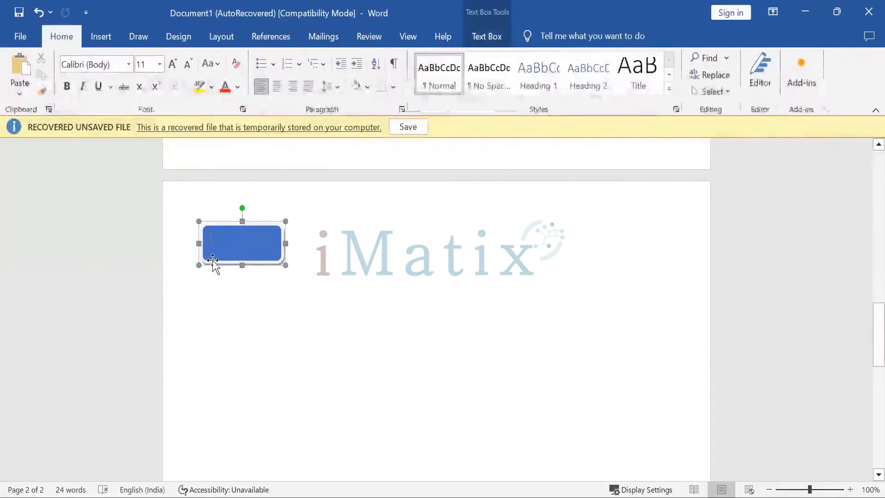
{"action": "type", "text": "End"}
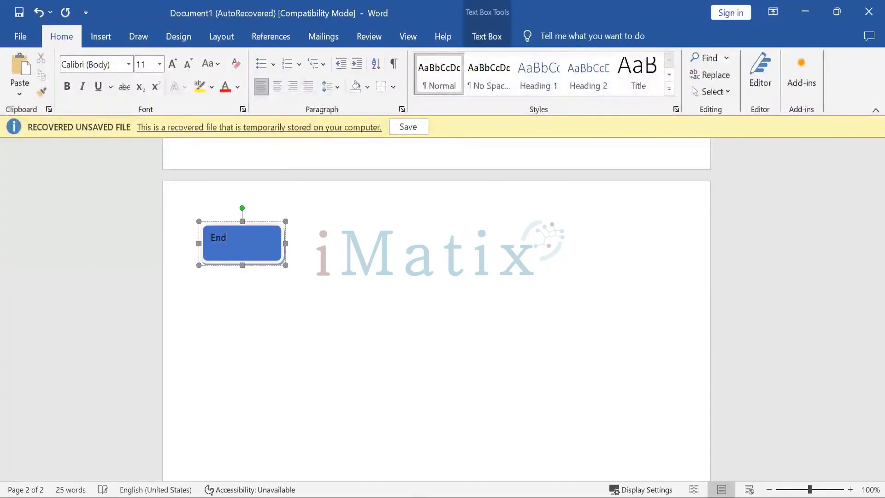
{"action": "type", "text": " User(Rajeev"}
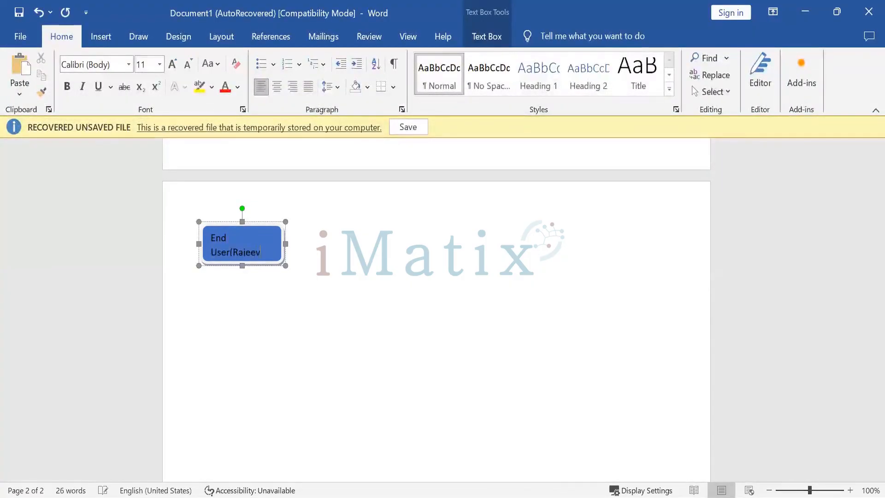
{"action": "type", "text": ")"}
{"action": "left_click", "coordinate": [440, 328]}
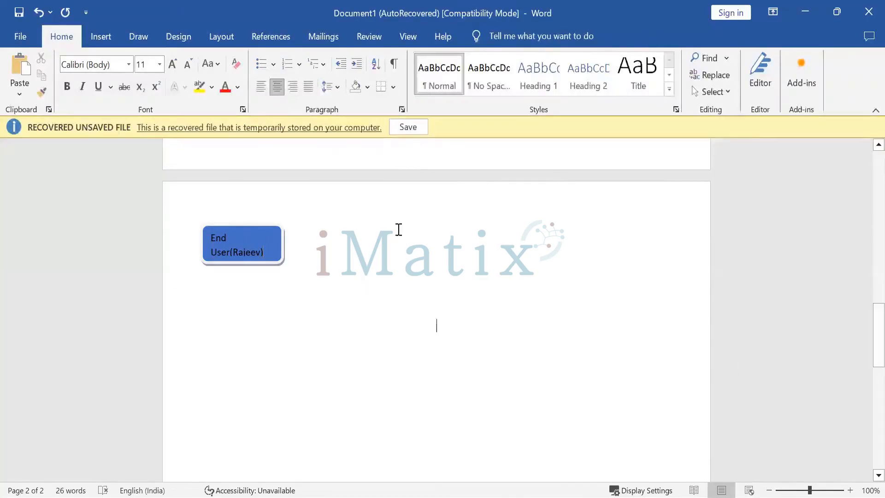
Draw a second rounded rectangle about 1.52 cm by 4.45 cm beside the first and give it the blue shape style.
{"action": "left_click", "coordinate": [133, 42]}
{"action": "left_click", "coordinate": [92, 44]}
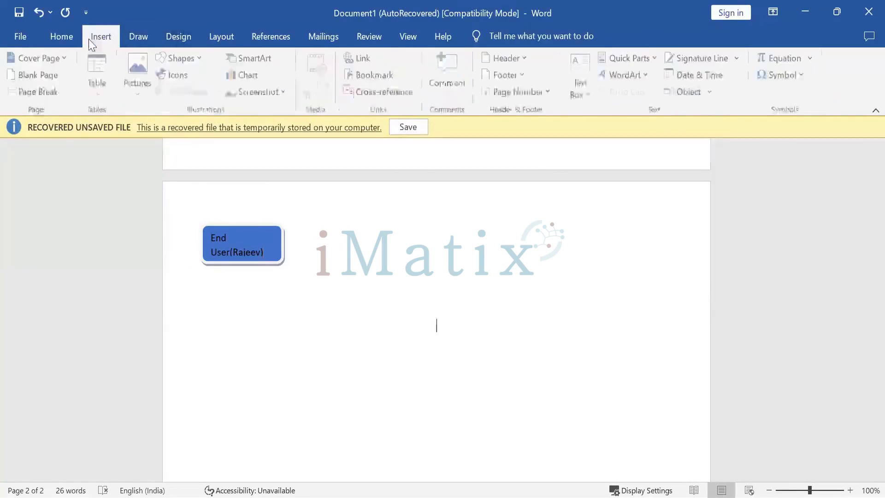
{"action": "left_click", "coordinate": [182, 58]}
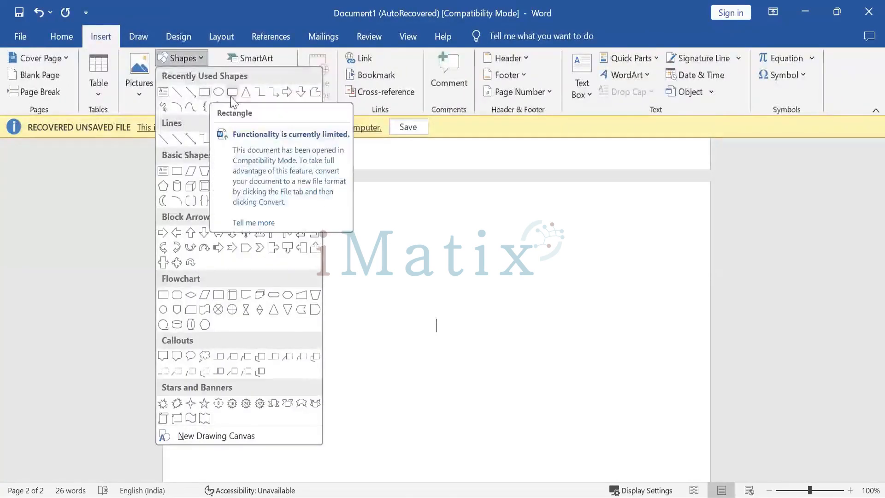
{"action": "left_click", "coordinate": [246, 107]}
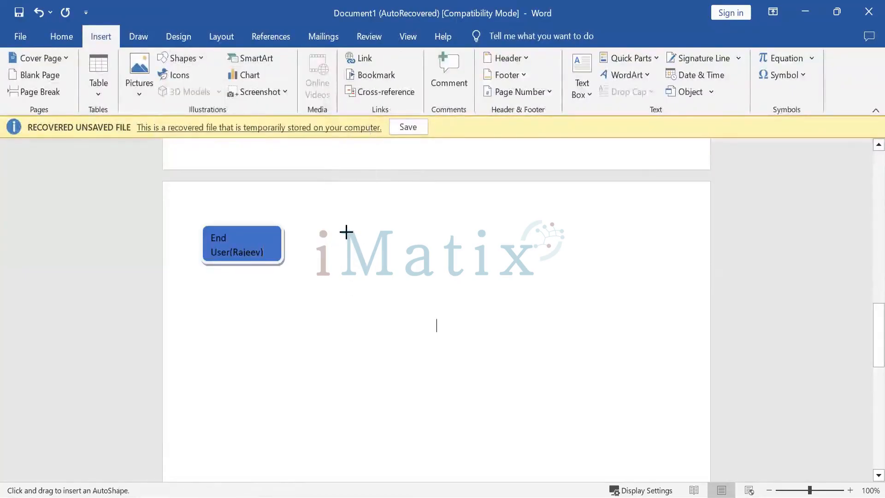
{"action": "left_click_drag", "start_coordinate": [341, 225], "coordinate": [458, 268]}
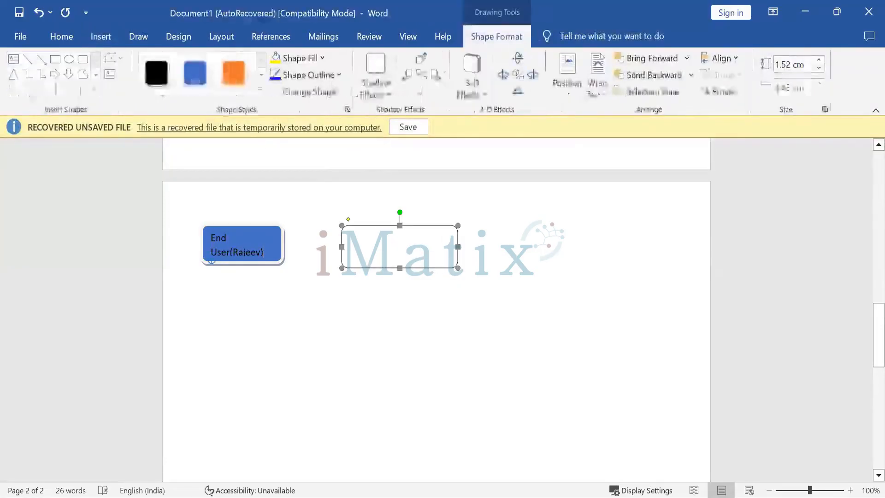
{"action": "left_click", "coordinate": [195, 73]}
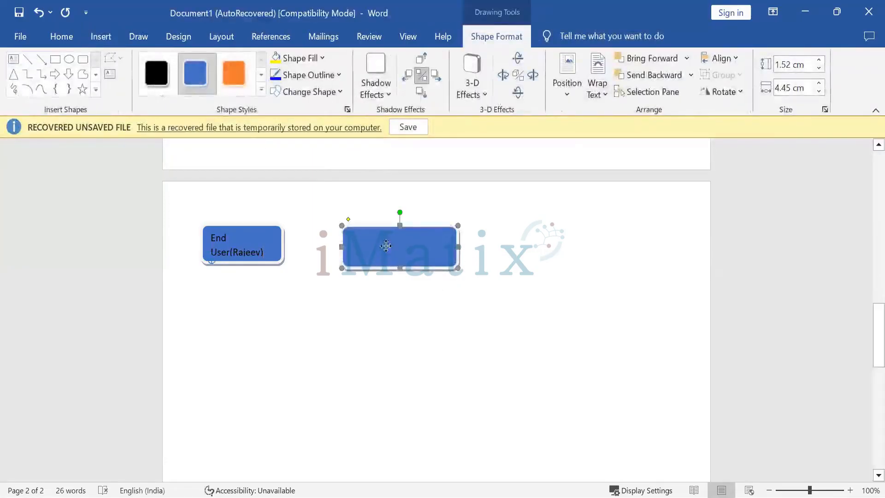
{"action": "left_click_drag", "start_coordinate": [386, 246], "coordinate": [395, 246]}
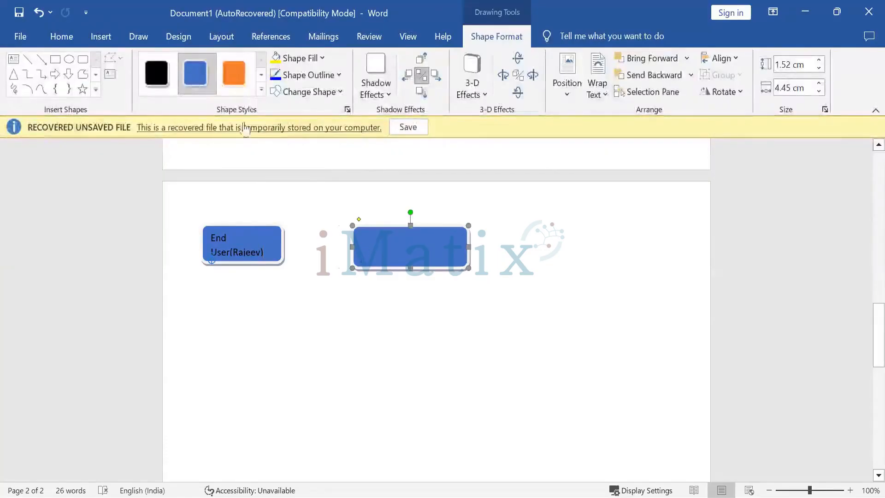
Add the text 'Relying Party' to the second rounded rectangle.
{"action": "right_click", "coordinate": [379, 247]}
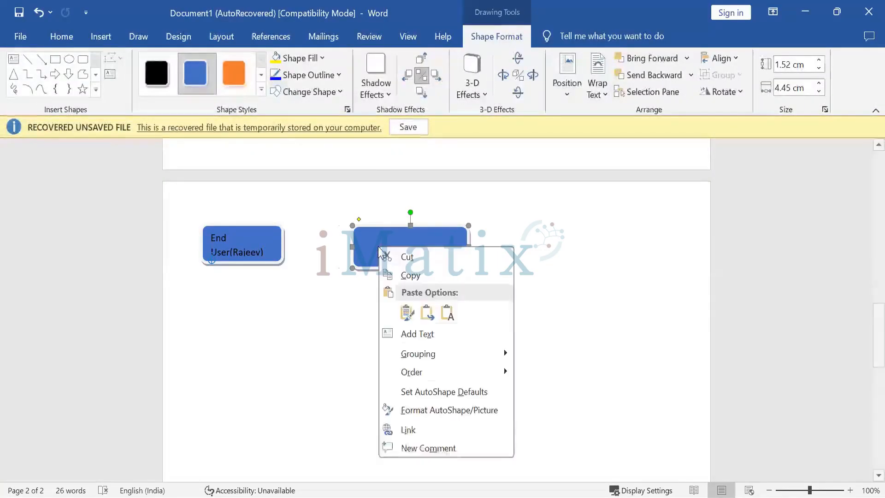
{"action": "left_click", "coordinate": [406, 333]}
{"action": "type", "text": "R"}
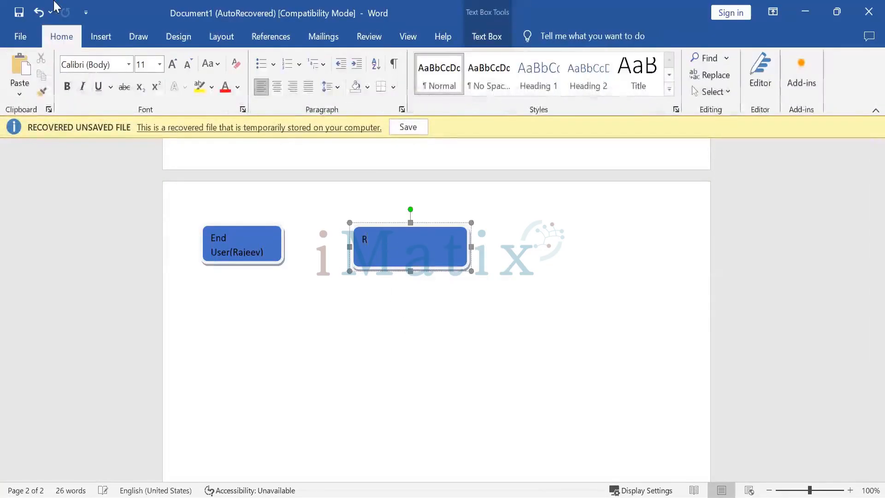
{"action": "type", "text": "ely"}
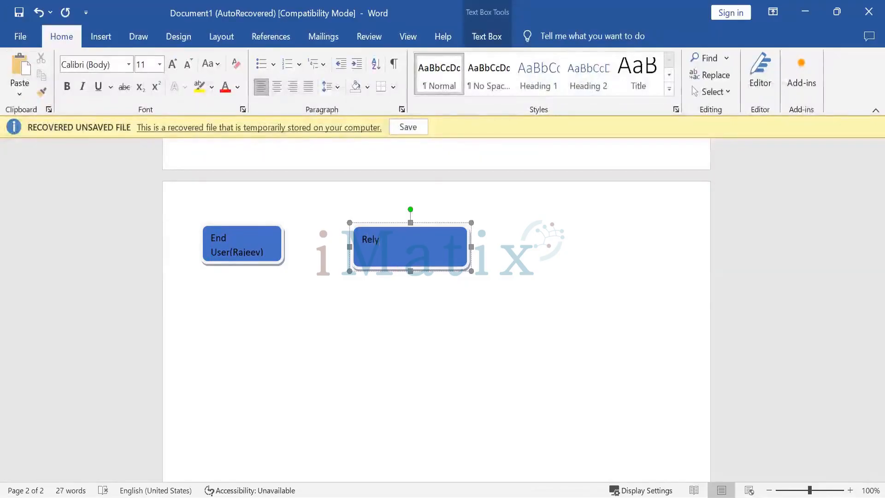
{"action": "type", "text": "ing Part"}
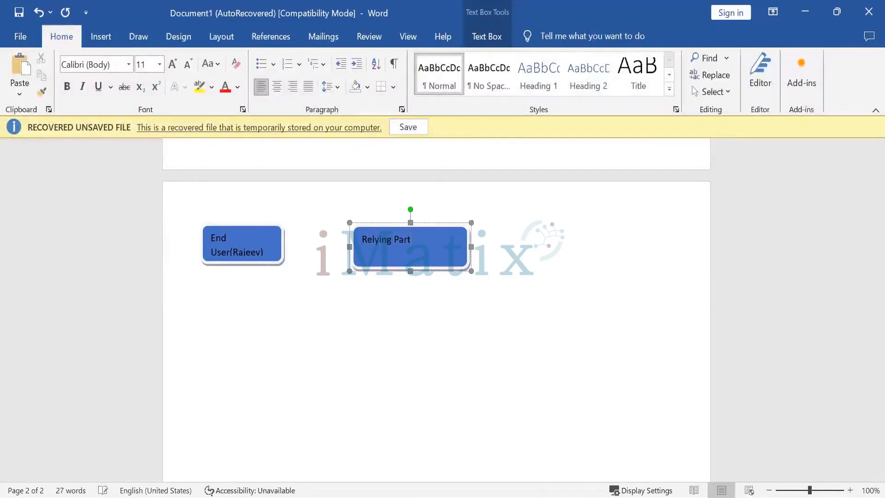
{"action": "type", "text": "y"}
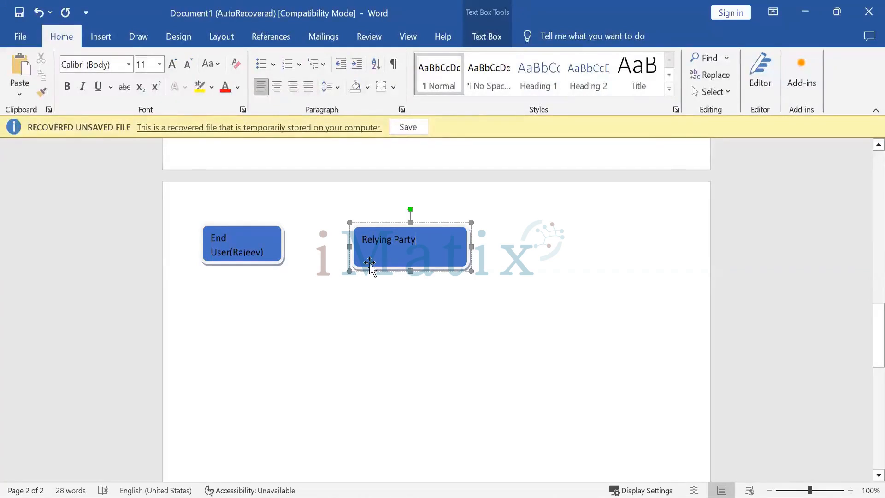
Extend the second rectangle's label to 'Relying Party(Paytm)', checking the earlier diagram for reference.
{"action": "scroll", "coordinate": [367, 281], "scroll_direction": "up", "scroll_amount": 10}
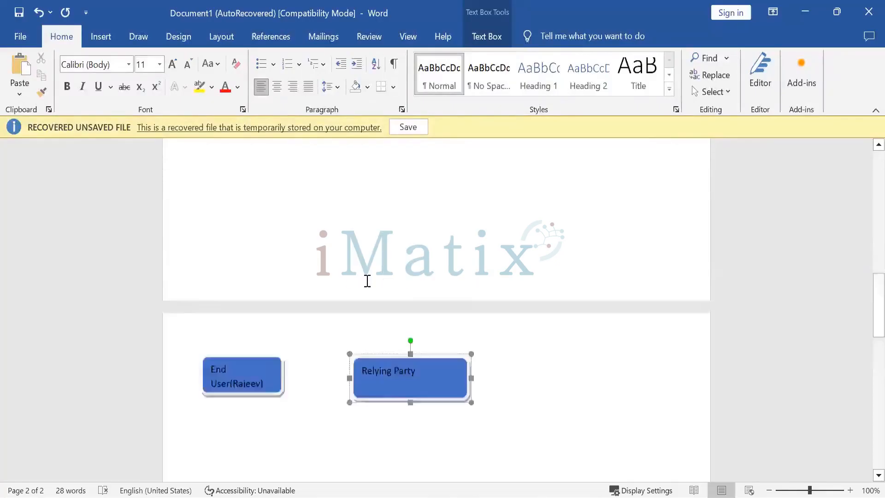
{"action": "scroll", "coordinate": [367, 280], "scroll_direction": "up", "scroll_amount": 5}
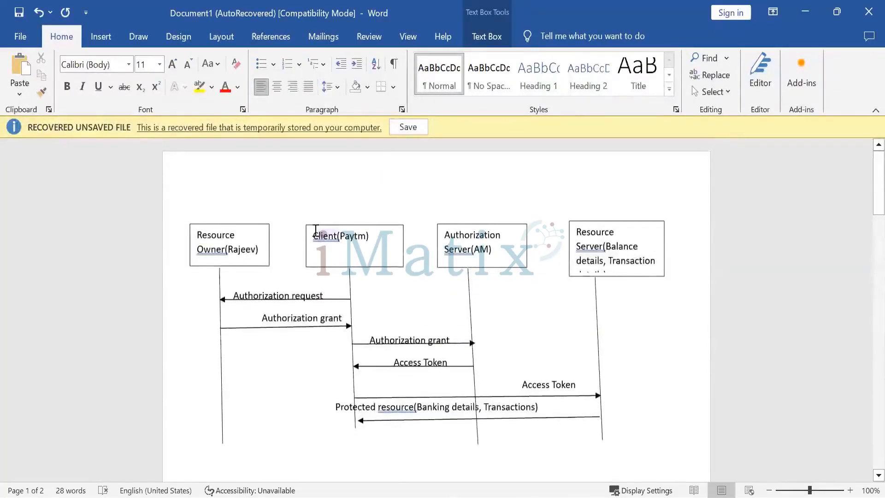
{"action": "scroll", "coordinate": [352, 432], "scroll_direction": "down", "scroll_amount": 10}
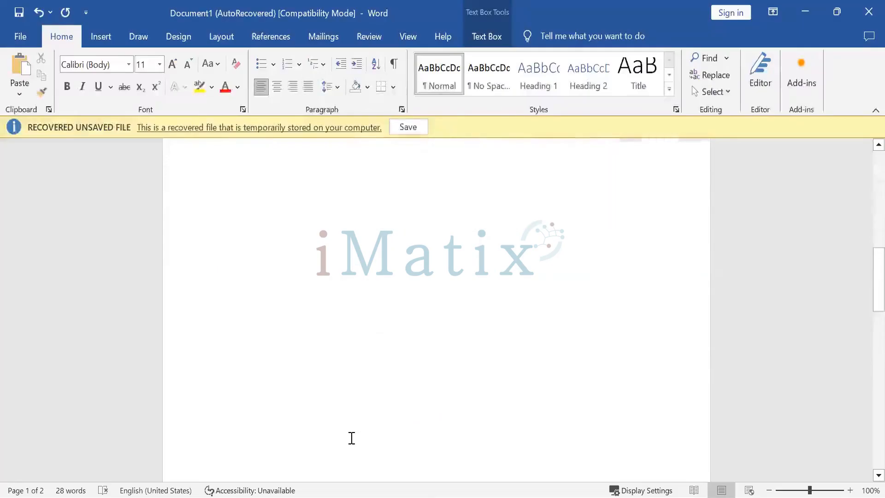
{"action": "scroll", "coordinate": [336, 440], "scroll_direction": "down", "scroll_amount": 5}
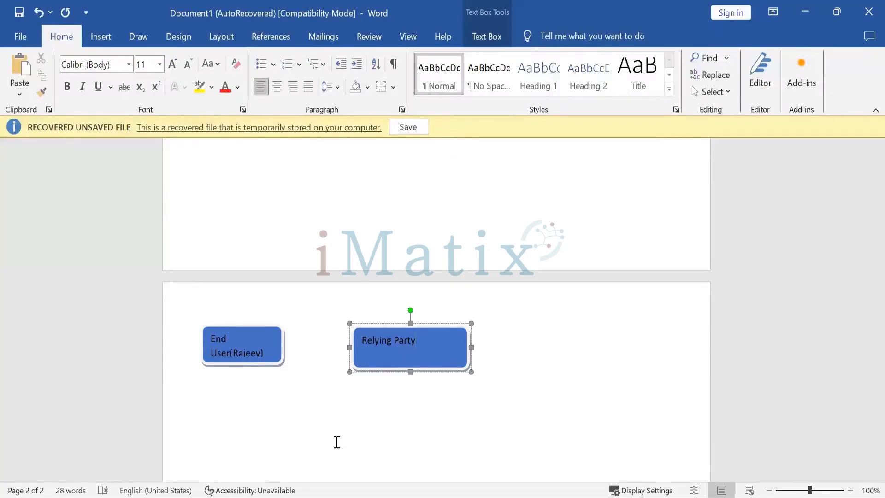
{"action": "type", "text": "Pay"}
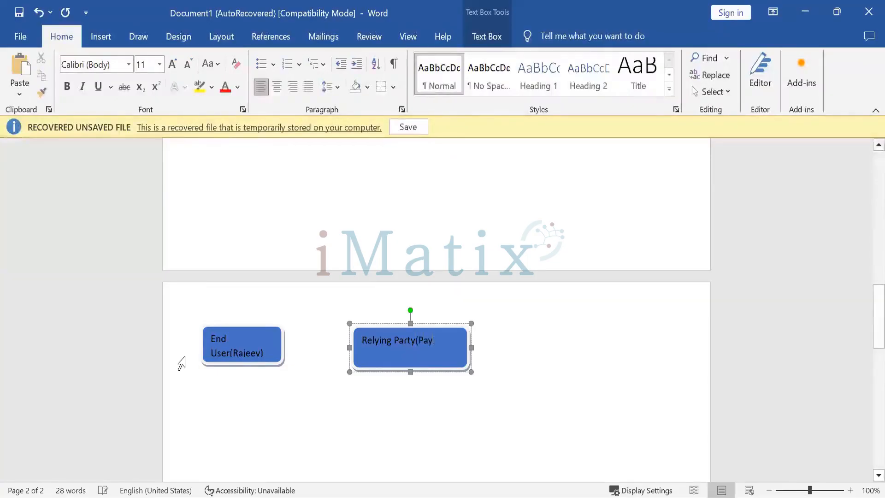
{"action": "type", "text": "tm"}
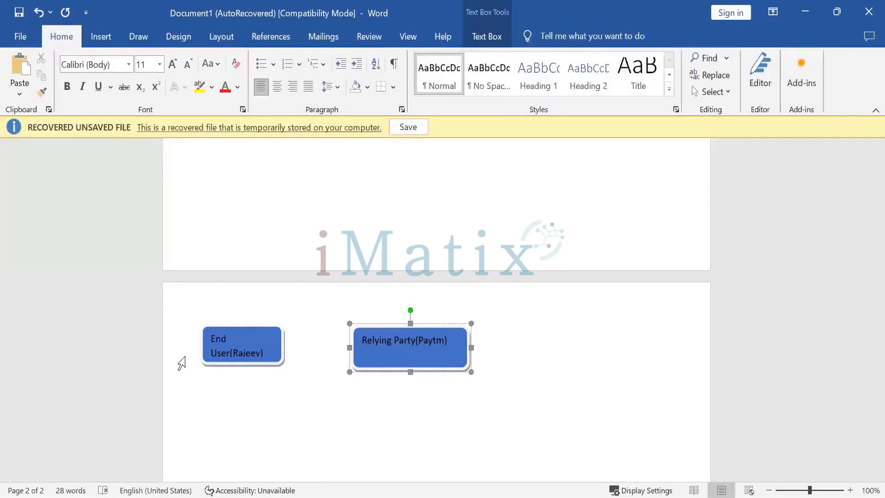
Draw a third rounded rectangle about 1.69 cm by 5.43 cm to the right of the Relying Party box.
{"action": "scroll", "coordinate": [578, 265], "scroll_direction": "up", "scroll_amount": 5}
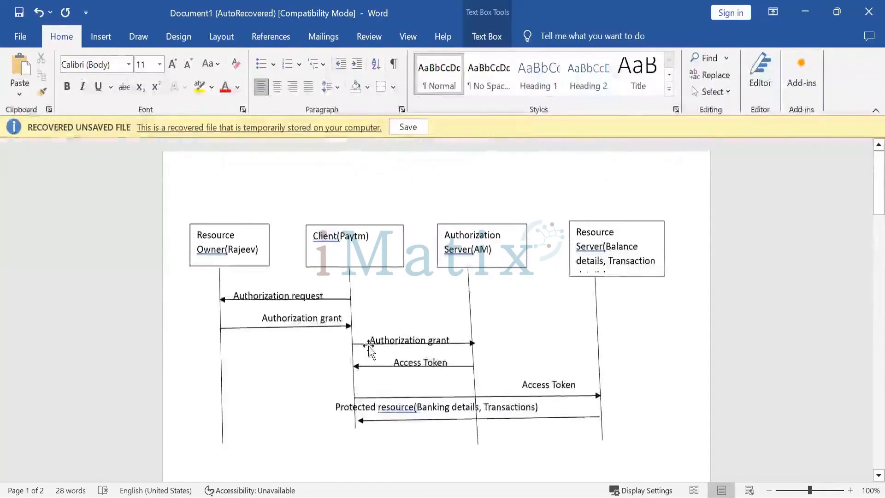
{"action": "scroll", "coordinate": [349, 345], "scroll_direction": "down", "scroll_amount": 8}
{"action": "scroll", "coordinate": [350, 342], "scroll_direction": "down", "scroll_amount": 1}
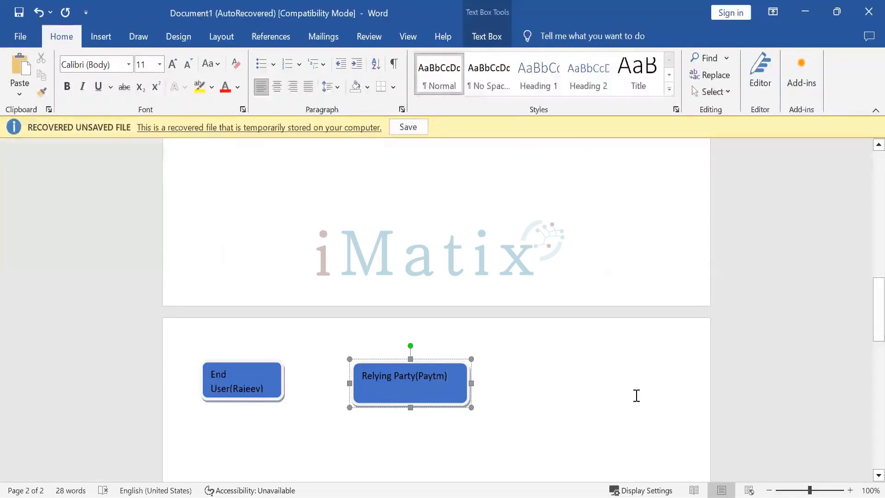
{"action": "left_click", "coordinate": [487, 379]}
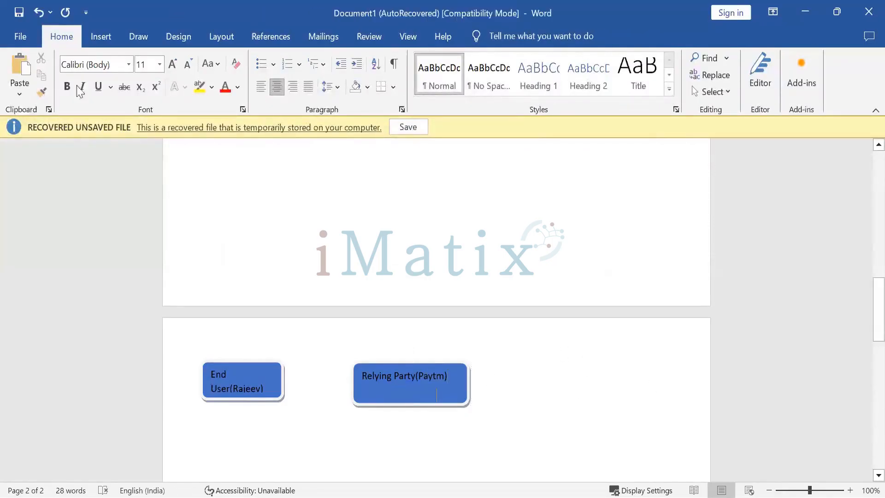
{"action": "left_click", "coordinate": [141, 39]}
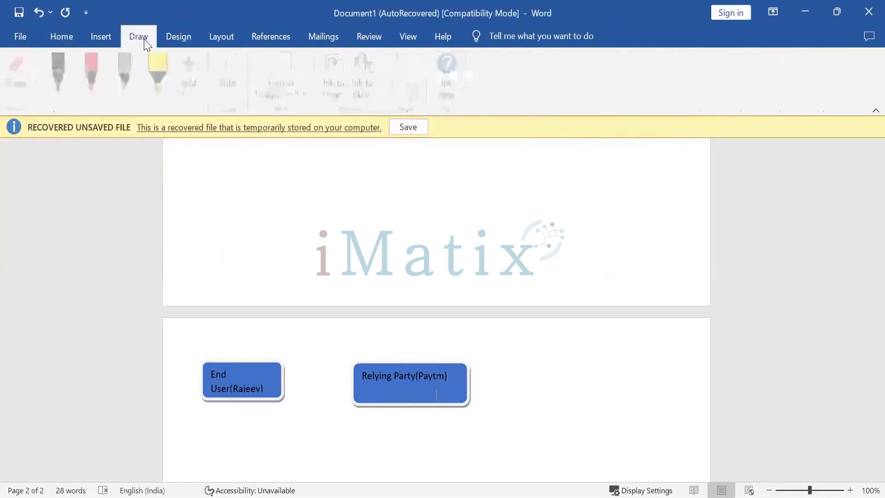
{"action": "left_click", "coordinate": [100, 36]}
{"action": "left_click", "coordinate": [193, 59]}
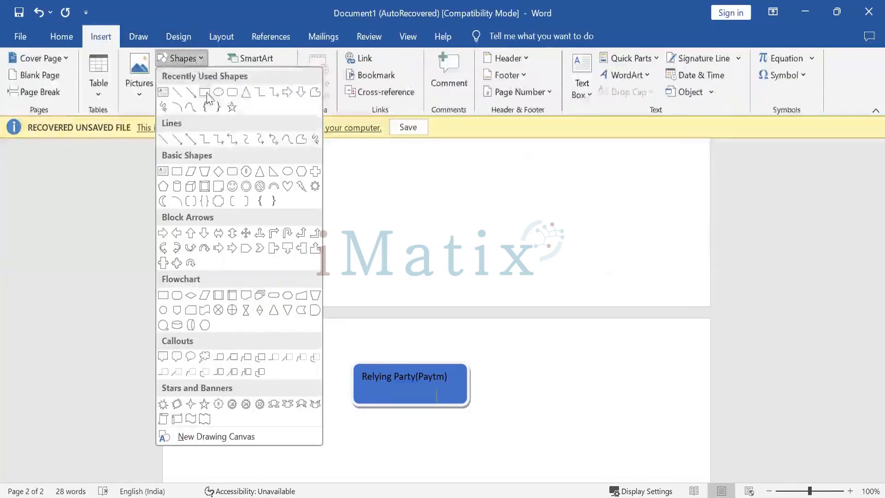
{"action": "left_click", "coordinate": [232, 92]}
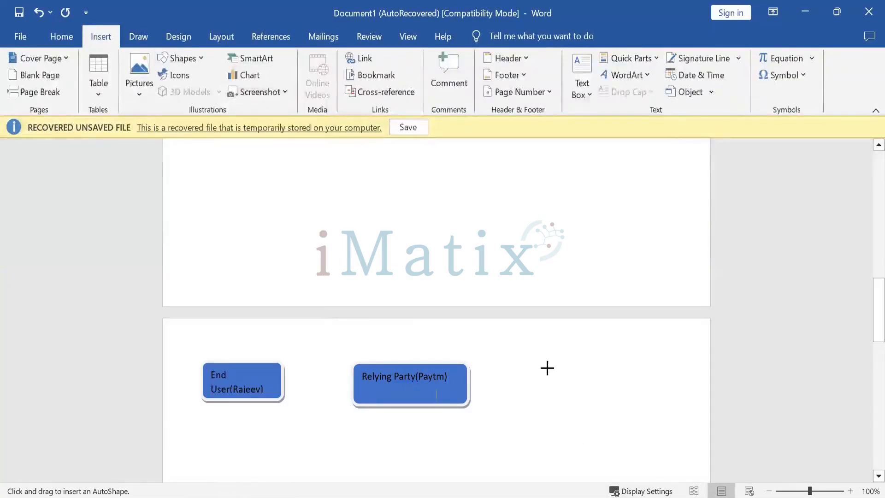
{"action": "left_click_drag", "start_coordinate": [545, 367], "coordinate": [687, 414]}
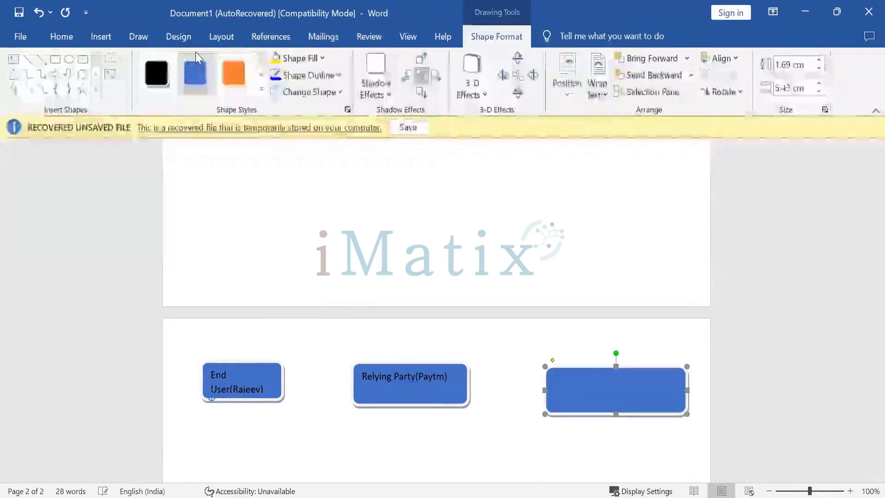
Add the text 'OpenID Provider' with '(AM)' on a second line to the third rounded rectangle.
{"action": "right_click", "coordinate": [595, 394]}
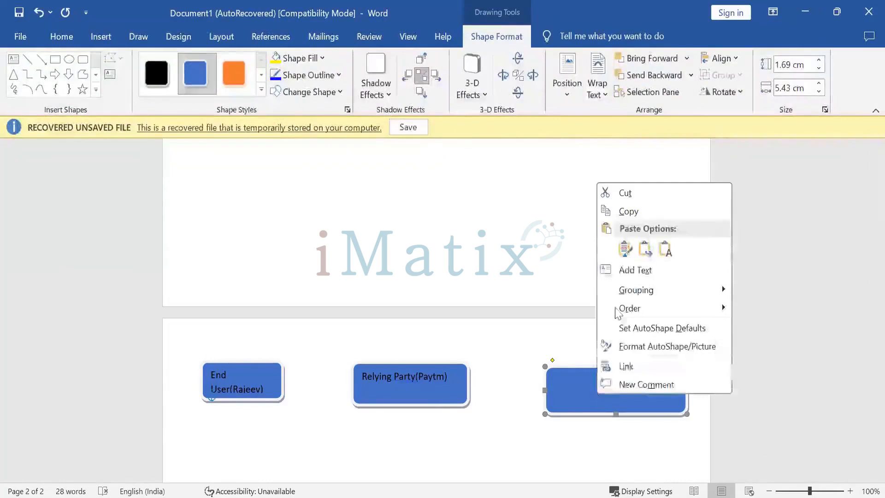
{"action": "left_click", "coordinate": [633, 271]}
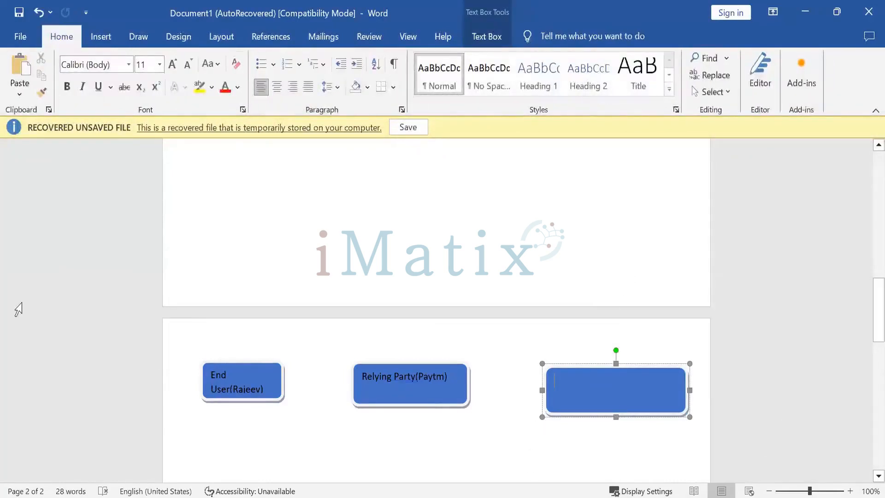
{"action": "type", "text": "OpenI"}
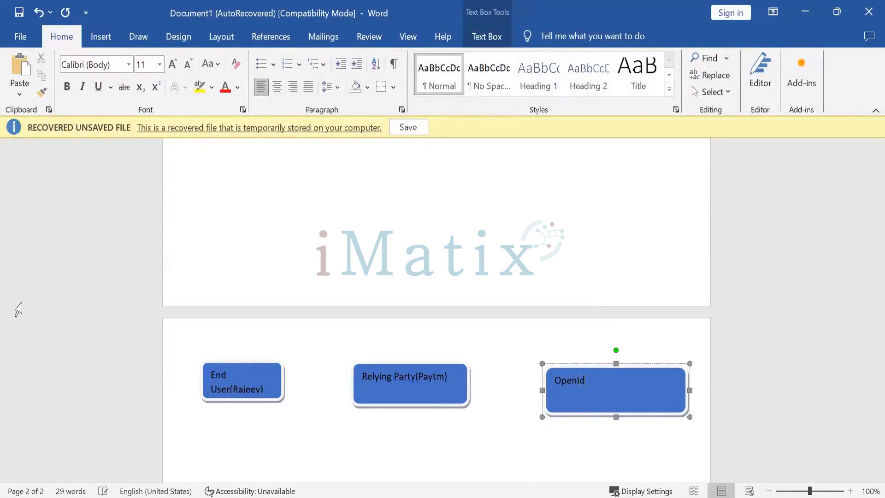
{"action": "type", "text": "D Provider"}
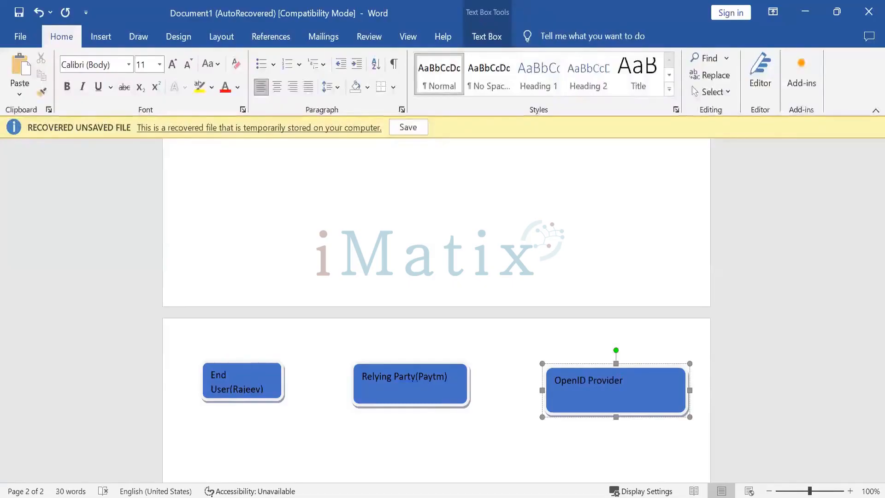
{"action": "key", "text": "Return"}
{"action": "type", "text": "(AM"}
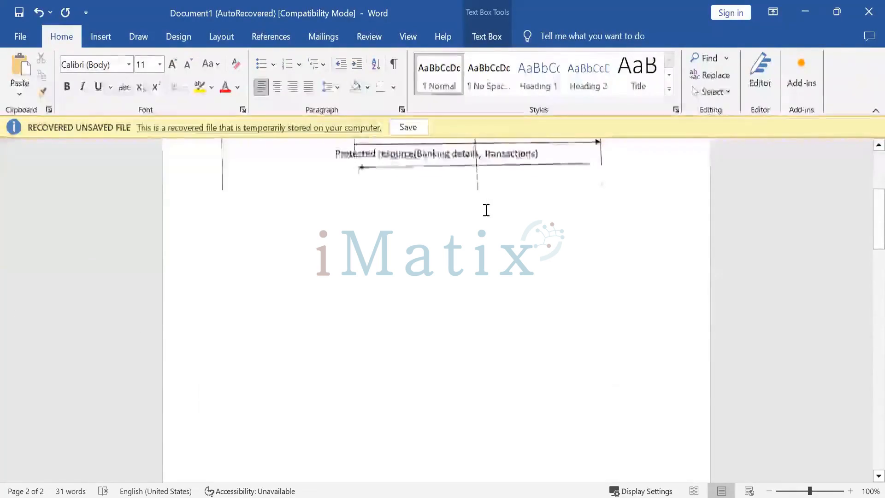
Compare the new participant boxes with the reference diagram on the first page.
{"action": "scroll", "coordinate": [486, 209], "scroll_direction": "up", "scroll_amount": 5}
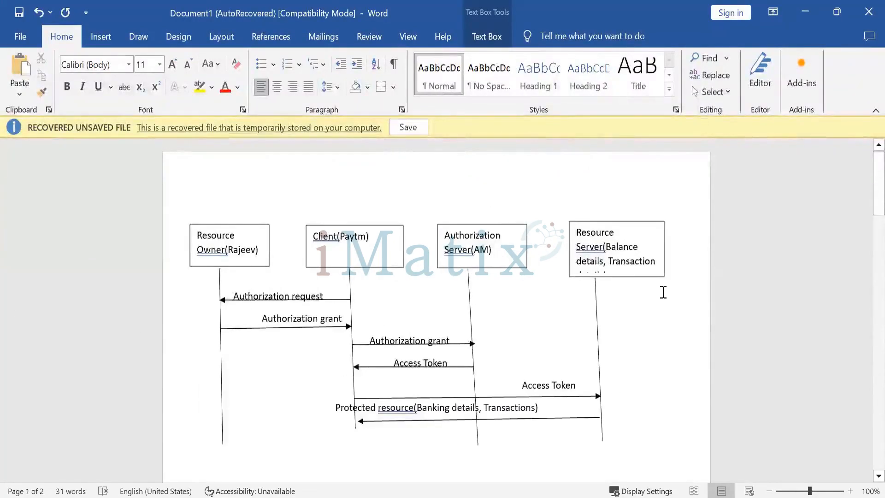
{"action": "scroll", "coordinate": [575, 276], "scroll_direction": "down", "scroll_amount": 5}
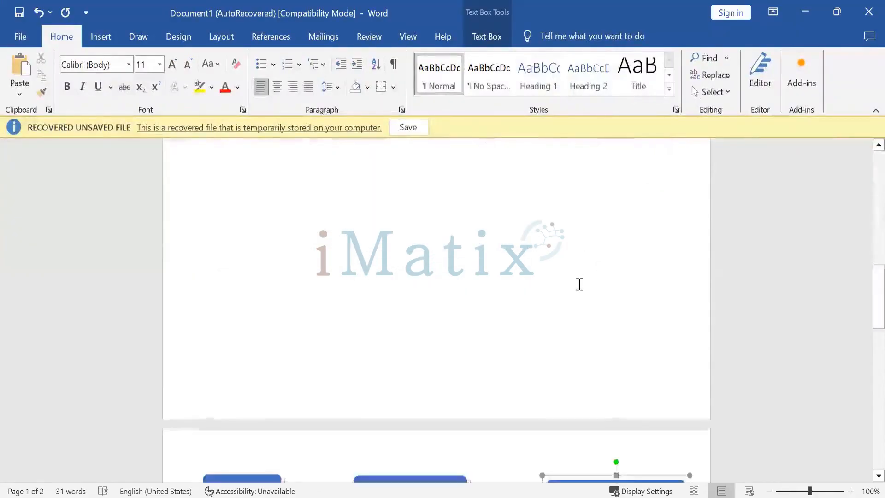
{"action": "scroll", "coordinate": [579, 284], "scroll_direction": "down", "scroll_amount": 5}
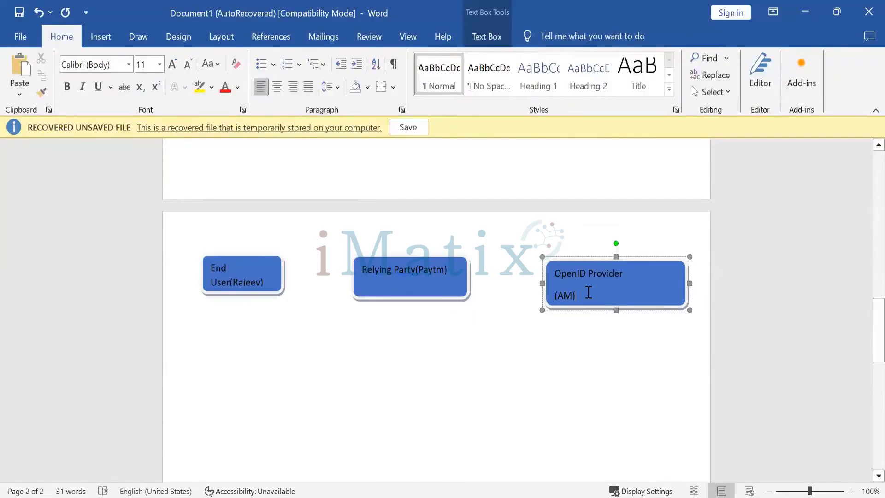
{"action": "scroll", "coordinate": [391, 282], "scroll_direction": "up", "scroll_amount": 8}
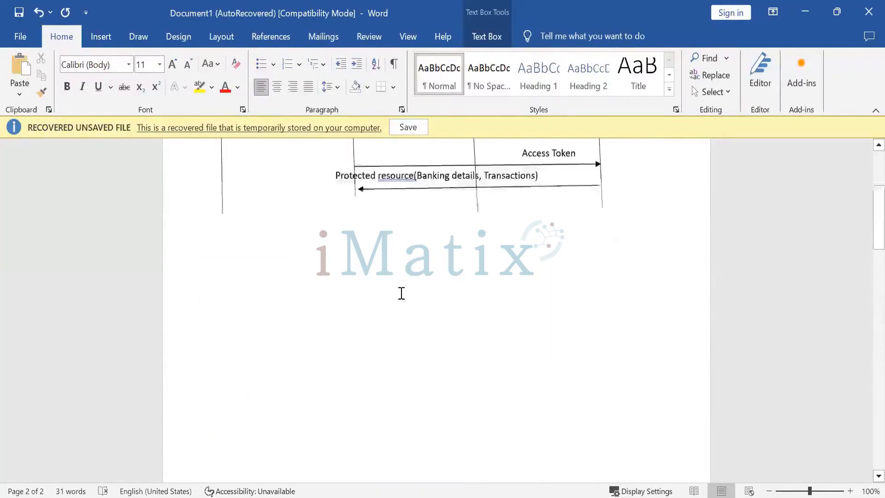
{"action": "scroll", "coordinate": [402, 293], "scroll_direction": "up", "scroll_amount": 8}
{"action": "scroll", "coordinate": [482, 306], "scroll_direction": "down", "scroll_amount": 7}
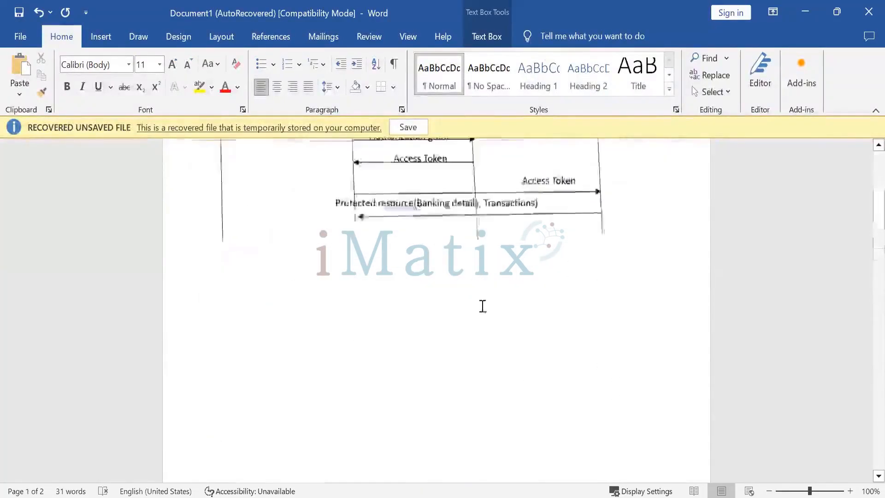
{"action": "scroll", "coordinate": [483, 314], "scroll_direction": "up", "scroll_amount": 8}
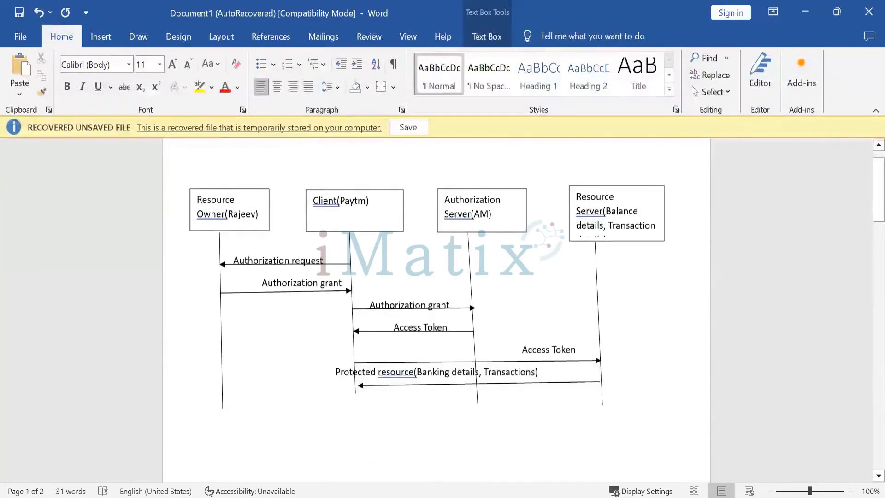
{"action": "scroll", "coordinate": [407, 352], "scroll_direction": "down", "scroll_amount": 10}
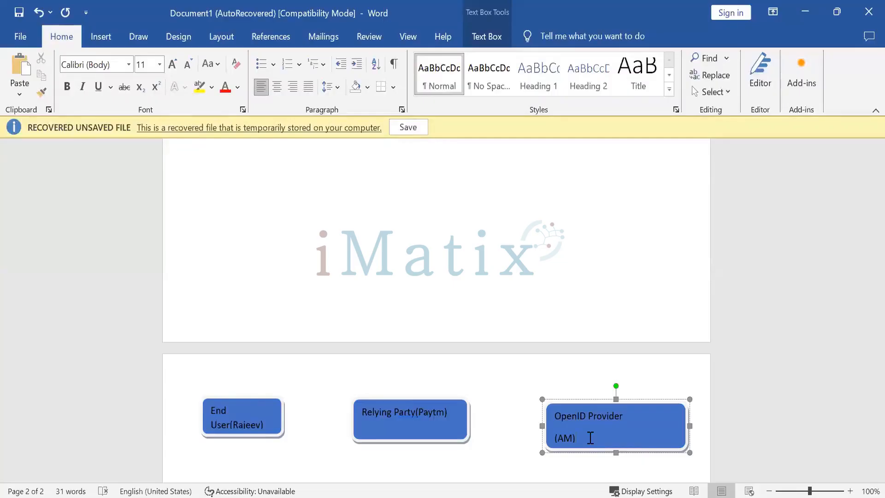
{"action": "scroll", "coordinate": [191, 324], "scroll_direction": "down", "scroll_amount": 2}
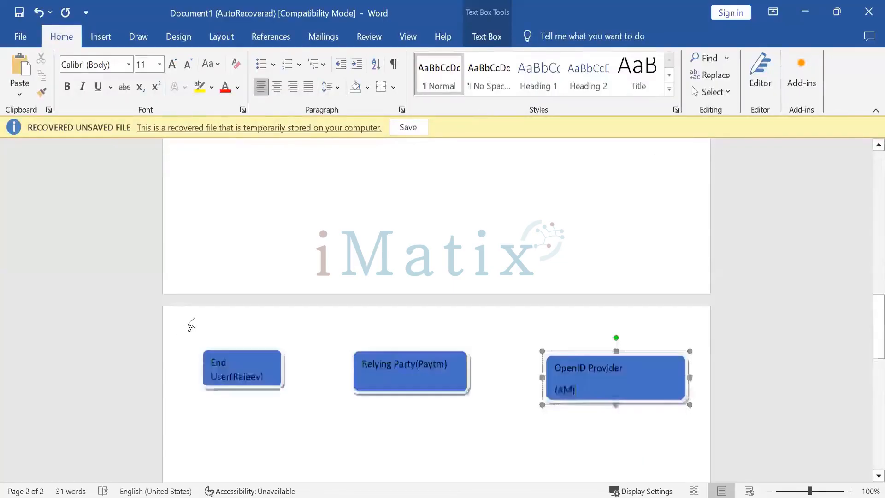
{"action": "scroll", "coordinate": [192, 324], "scroll_direction": "down", "scroll_amount": 4}
Draw a vertical lifeline about 6.16 cm long down from the End User box.
{"action": "left_click", "coordinate": [111, 40]}
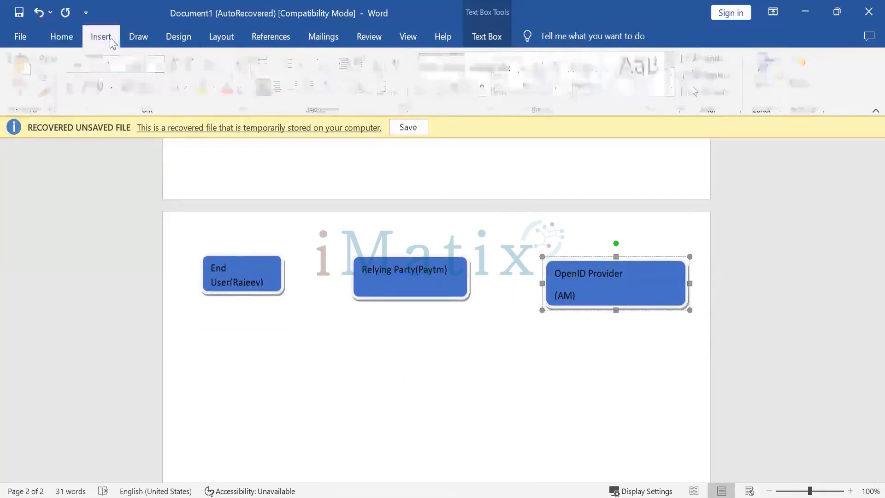
{"action": "left_click", "coordinate": [200, 61]}
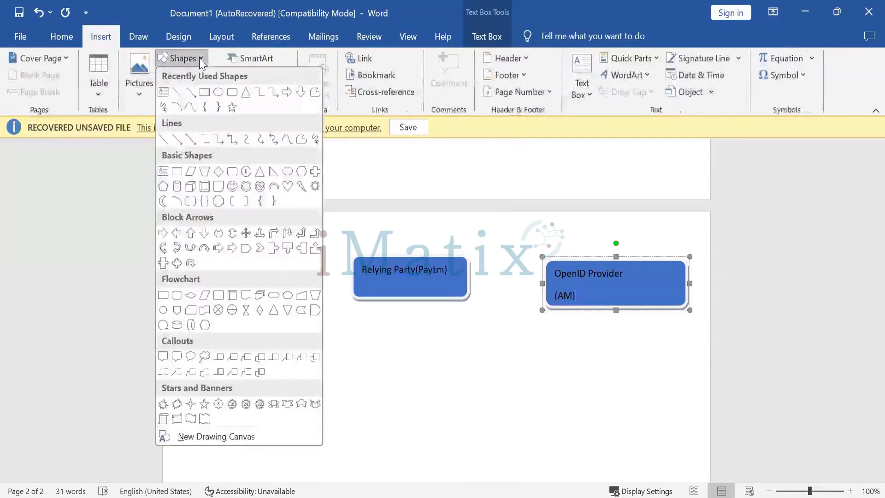
{"action": "left_click", "coordinate": [191, 95]}
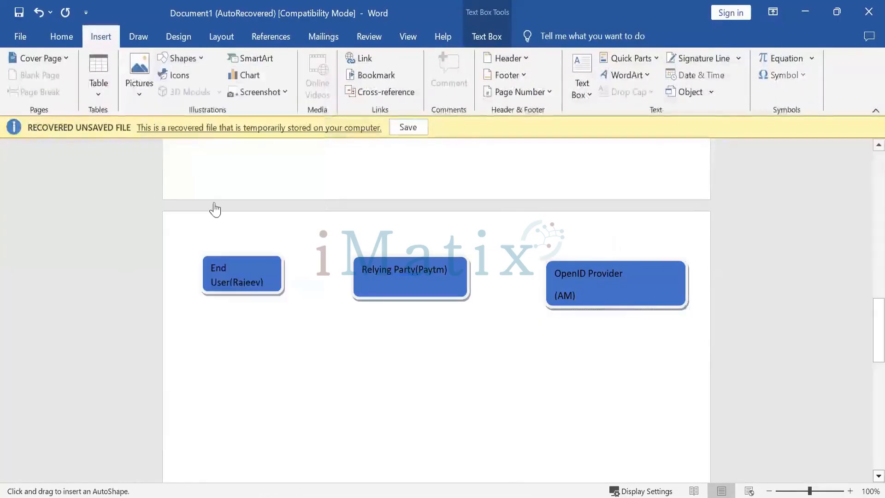
{"action": "left_click", "coordinate": [189, 57]}
{"action": "left_click", "coordinate": [183, 95]}
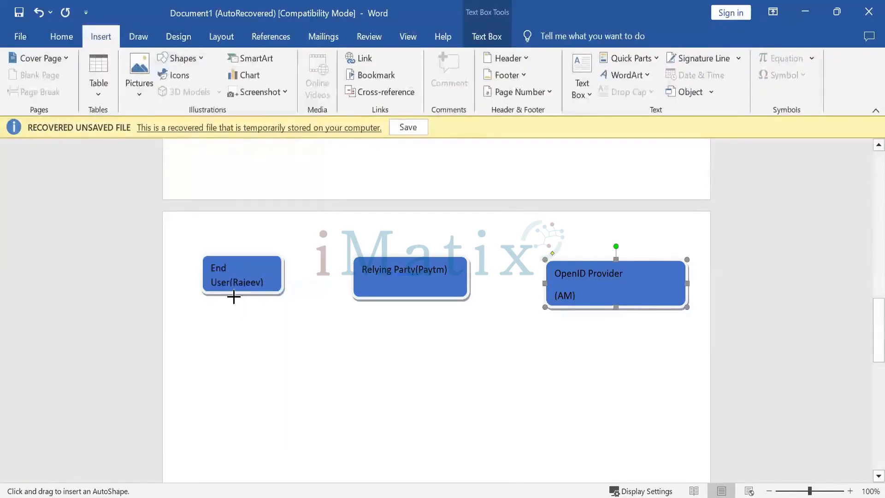
{"action": "mouse_move", "coordinate": [234, 296]}
{"action": "left_mouse_down"}
{"action": "mouse_move", "coordinate": [247, 422]}
{"action": "mouse_move", "coordinate": [238, 469]}
{"action": "left_mouse_up"}
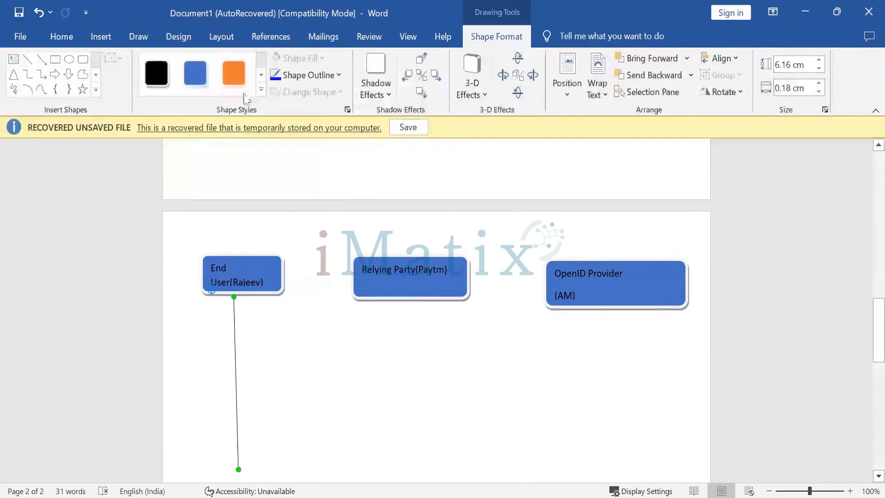
Draw vertical lifelines about 6.5 cm and 6.1 cm long below the Relying Party and OpenID Provider boxes.
{"action": "left_click", "coordinate": [30, 62]}
{"action": "left_click_drag", "start_coordinate": [410, 301], "coordinate": [412, 482]}
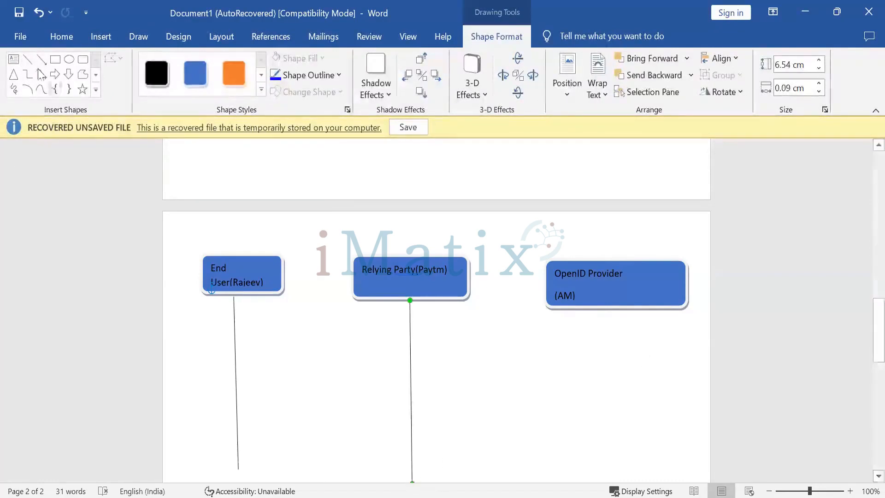
{"action": "left_click", "coordinate": [27, 59]}
{"action": "left_click_drag", "start_coordinate": [605, 312], "coordinate": [600, 480]}
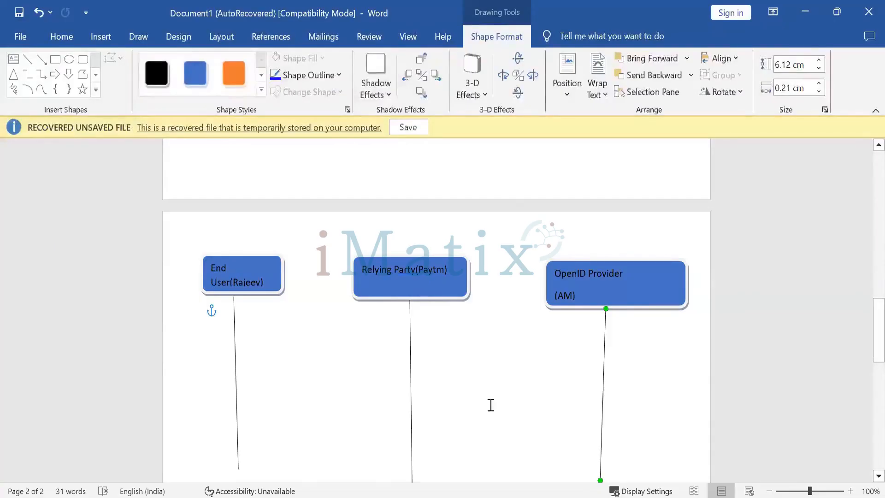
Draw an arrow from the Relying Party lifeline to the End User lifeline near the top.
{"action": "left_click", "coordinate": [41, 60]}
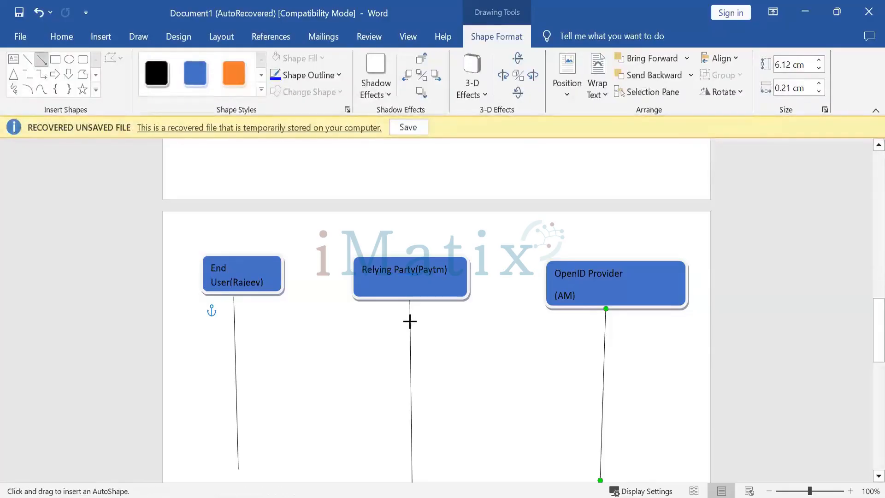
{"action": "left_click_drag", "start_coordinate": [410, 321], "coordinate": [237, 327]}
{"action": "left_click", "coordinate": [266, 310]}
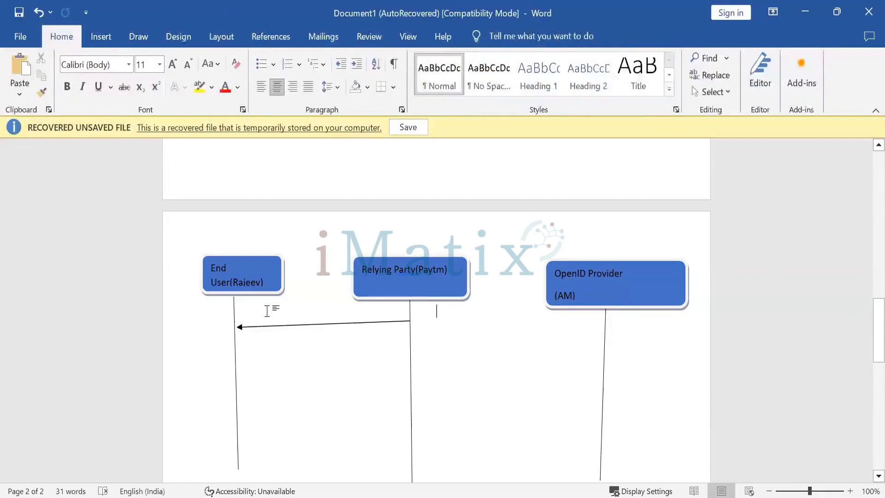
{"action": "scroll", "coordinate": [267, 312], "scroll_direction": "up", "scroll_amount": 2}
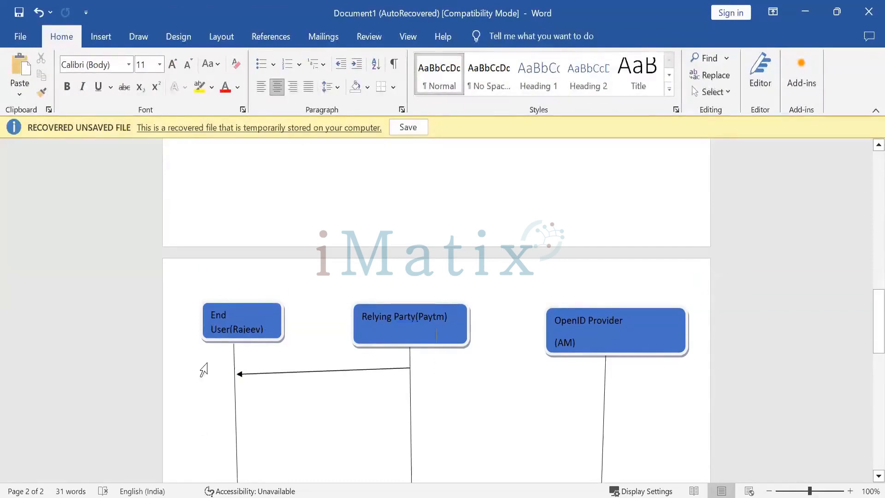
{"action": "key", "text": "ctrl+z"}
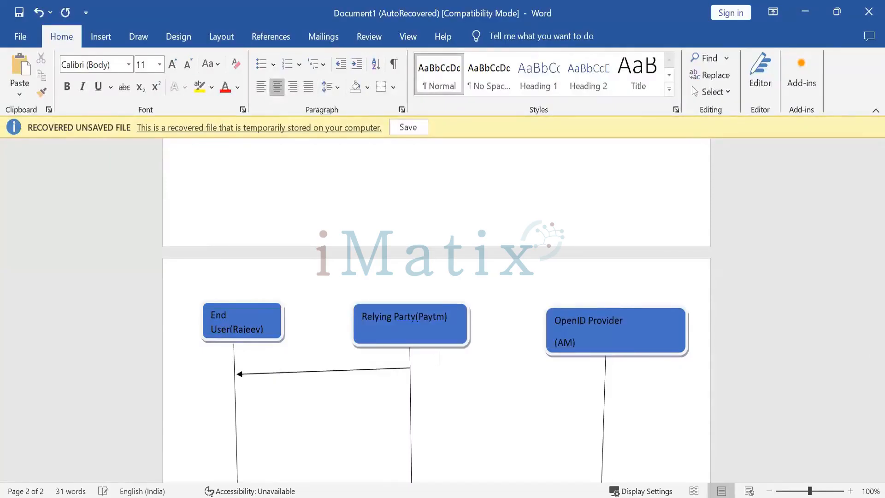
{"action": "scroll", "coordinate": [436, 311], "scroll_direction": "up", "scroll_amount": 2}
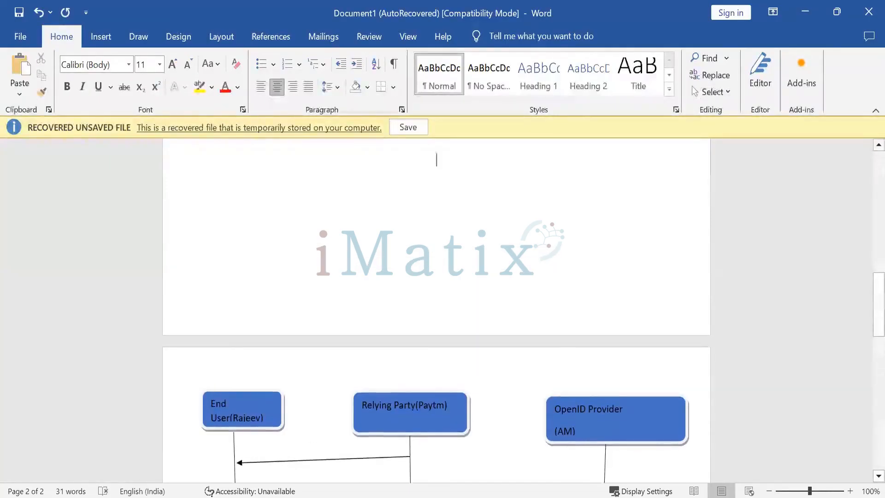
{"action": "scroll", "coordinate": [270, 310], "scroll_direction": "down", "scroll_amount": 4}
Write the message label 'Authentication request' just above the new arrow.
{"action": "left_click", "coordinate": [257, 268]}
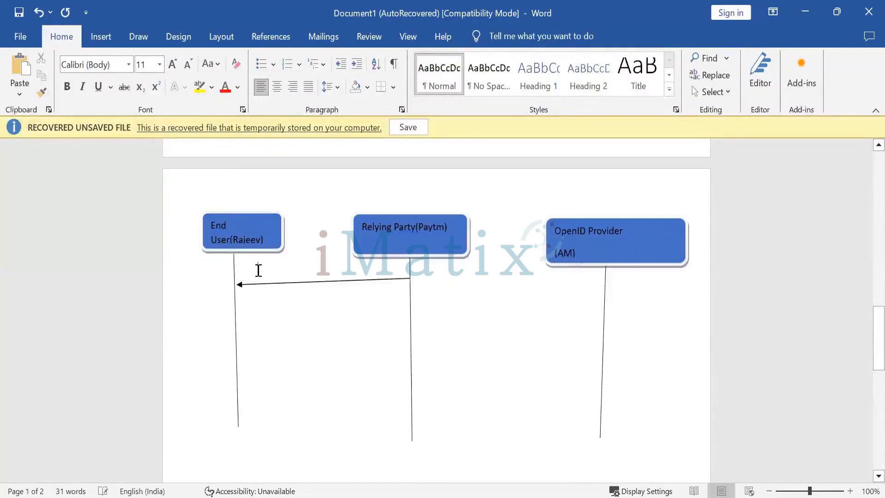
{"action": "type", "text": "Aut"}
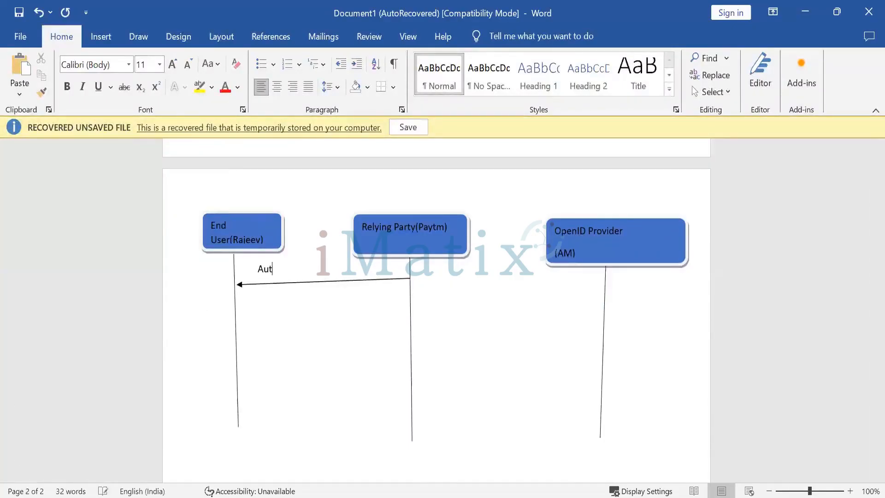
{"action": "type", "text": "hentication request"}
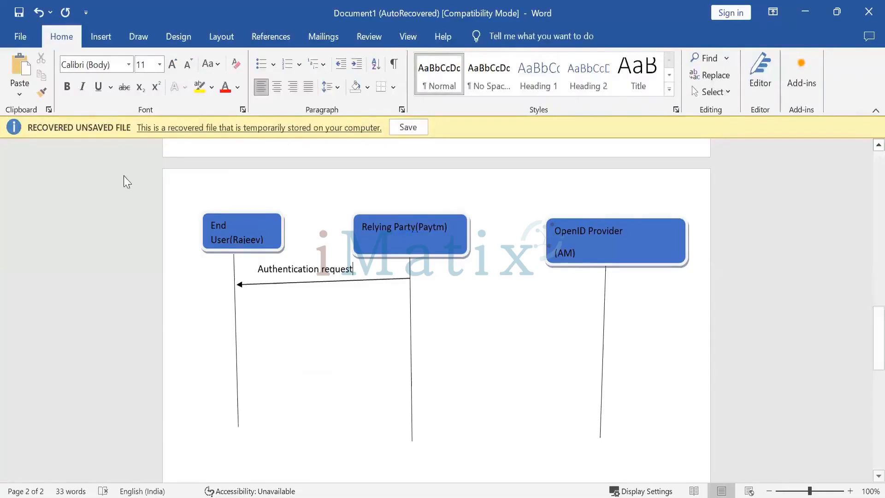
{"action": "left_click", "coordinate": [102, 38]}
{"action": "left_click", "coordinate": [141, 40]}
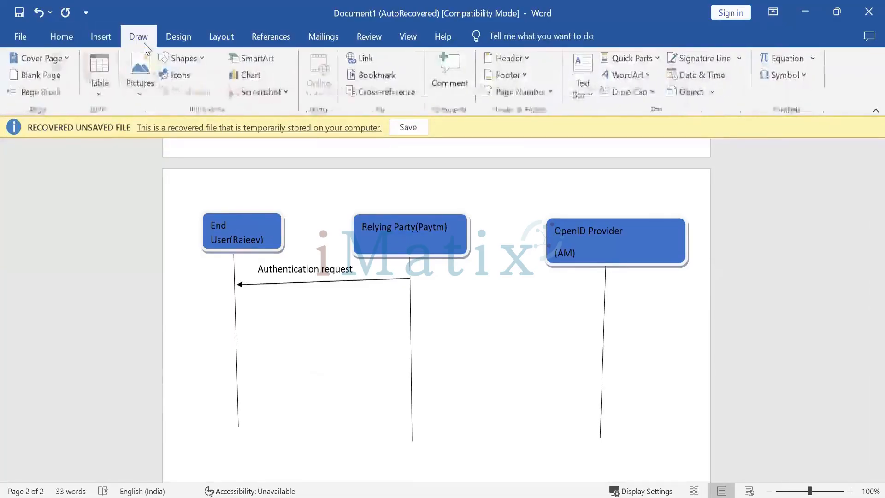
Draw an arrow about 14.2 cm long from the End User lifeline to the OpenID Provider lifeline.
{"action": "left_click", "coordinate": [175, 40]}
{"action": "left_click", "coordinate": [219, 39]}
{"action": "left_click", "coordinate": [101, 37]}
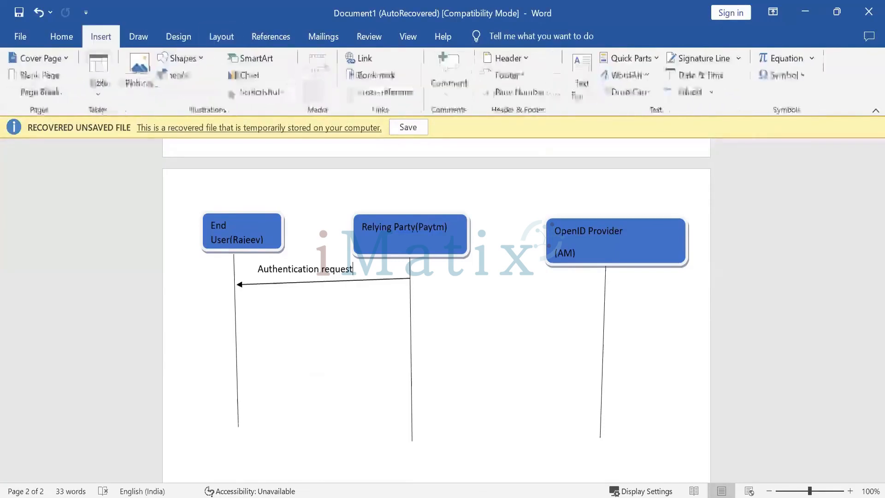
{"action": "left_click", "coordinate": [196, 58]}
{"action": "left_click", "coordinate": [189, 99]}
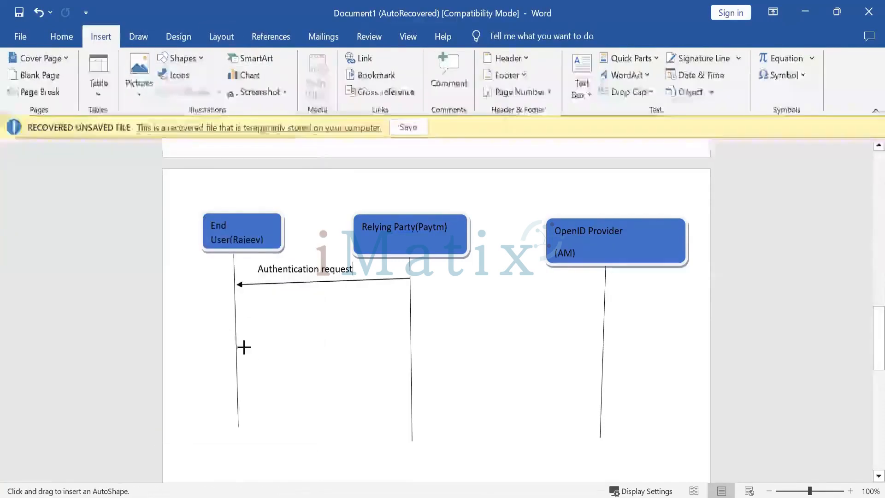
{"action": "left_click_drag", "start_coordinate": [234, 302], "coordinate": [609, 299]}
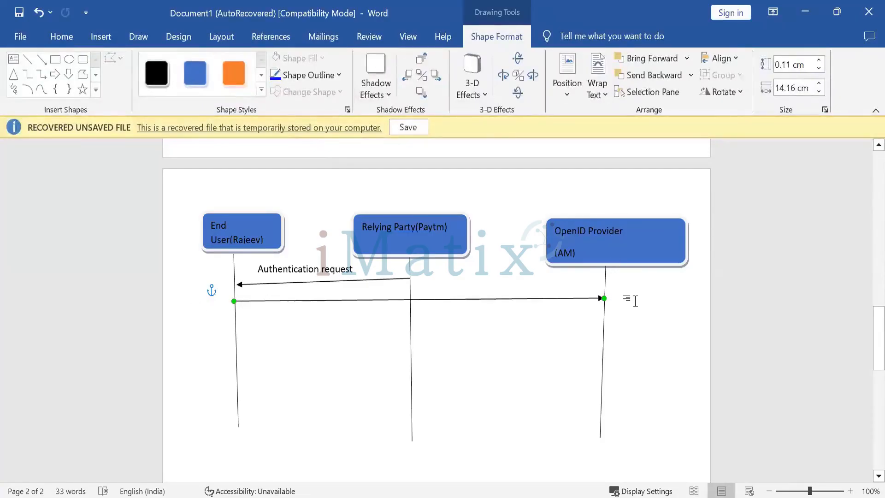
Write the message label 'For authentication it forward to AM' above the new arrow.
{"action": "left_click", "coordinate": [288, 291]}
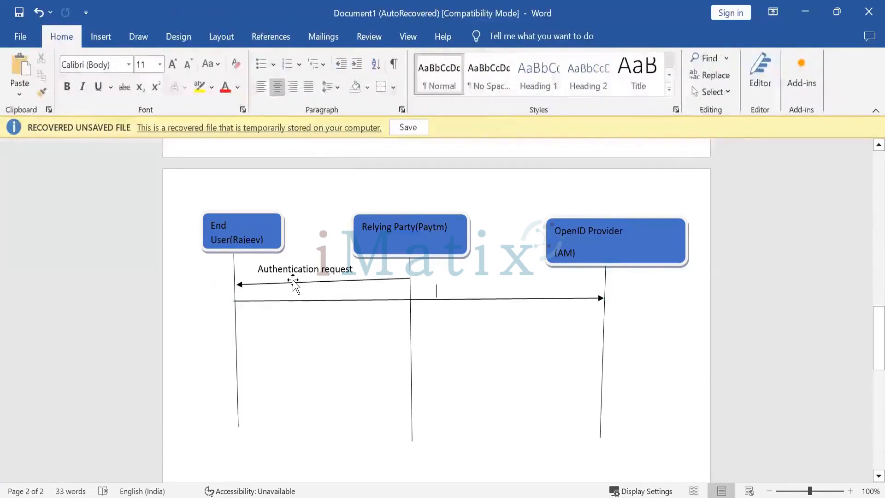
{"action": "type", "text": "For a"}
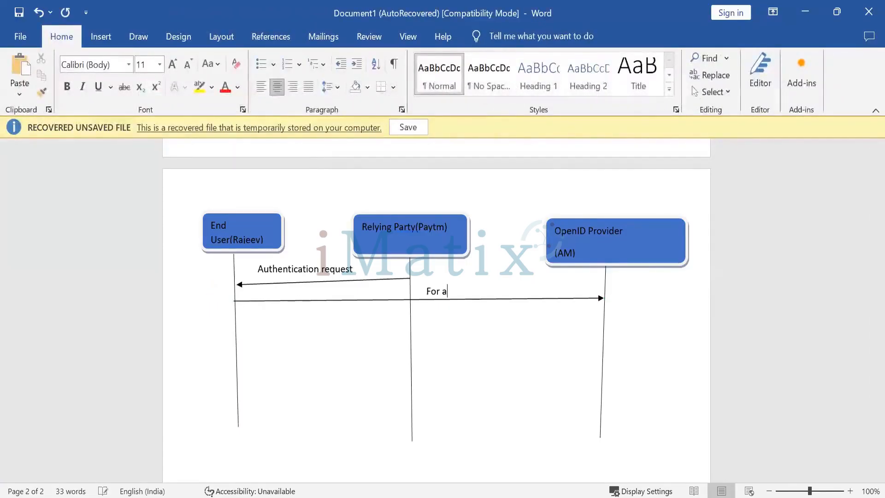
{"action": "type", "text": "uthentication it "}
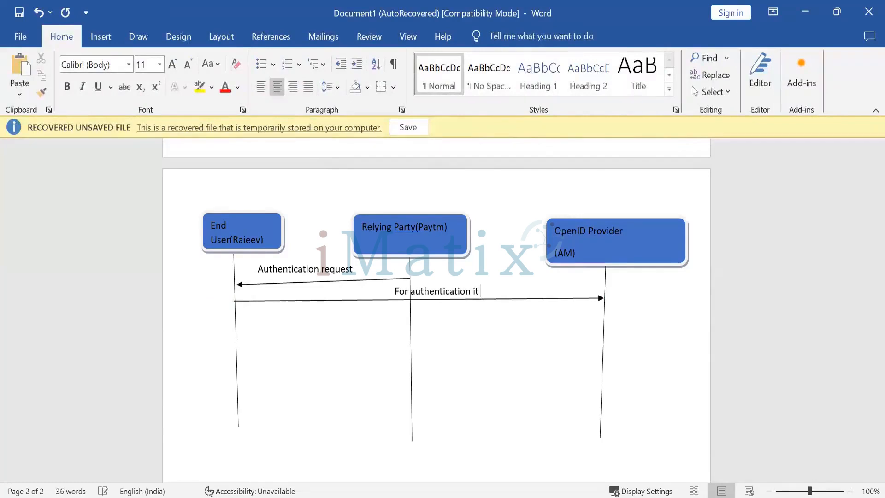
{"action": "type", "text": "send"}
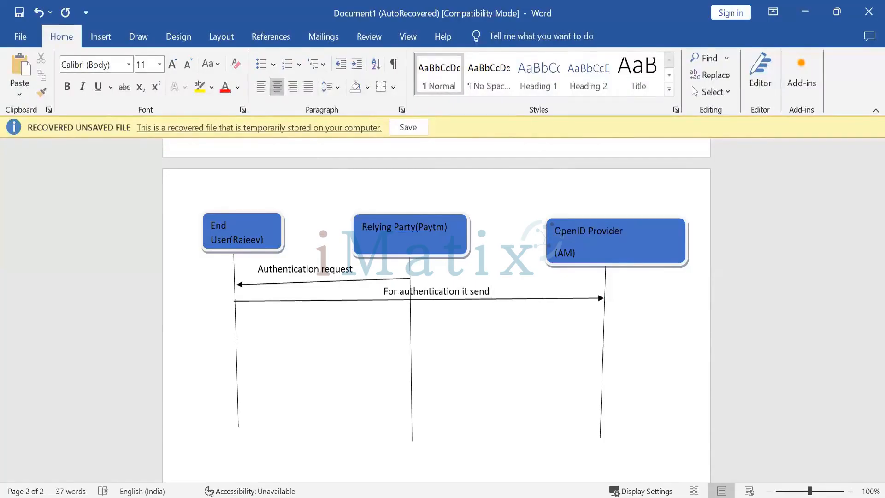
{"action": "key", "text": "BackSpace"}
{"action": "key", "text": "BackSpace"}
{"action": "key", "text": "BackSpace"}
{"action": "key", "text": "BackSpace"}
{"action": "type", "text": "for"}
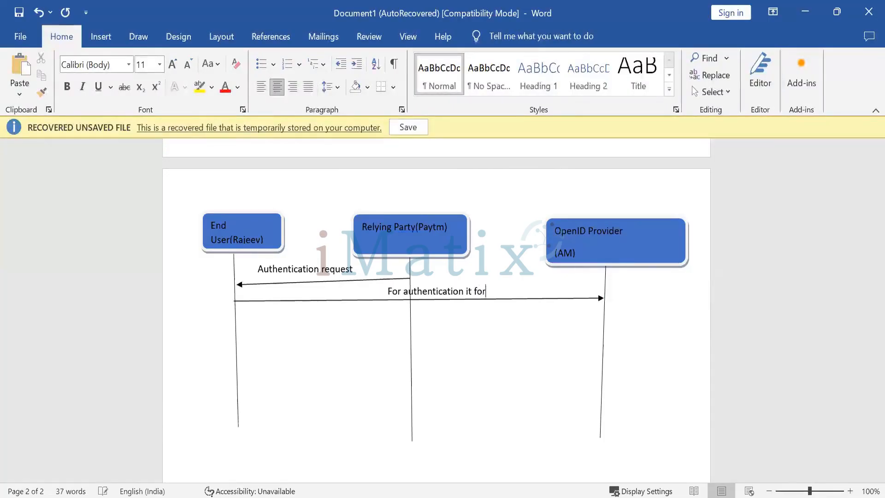
{"action": "type", "text": "wared to "}
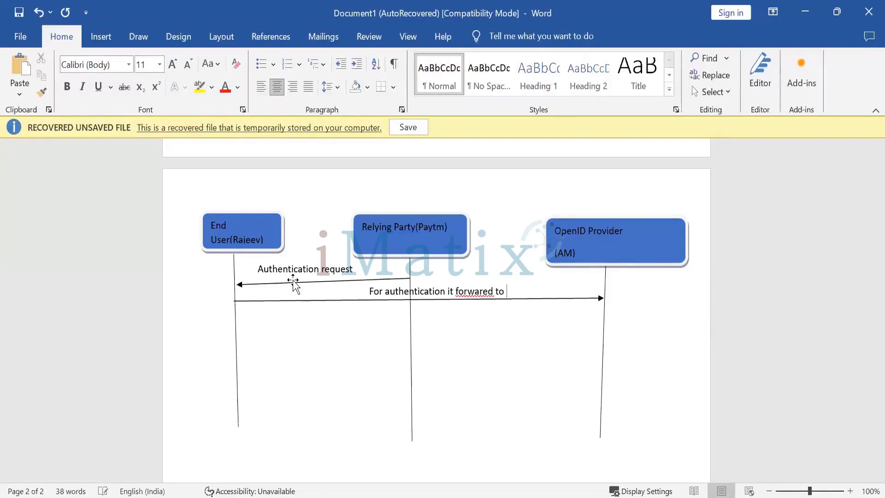
{"action": "type", "text": "AM"}
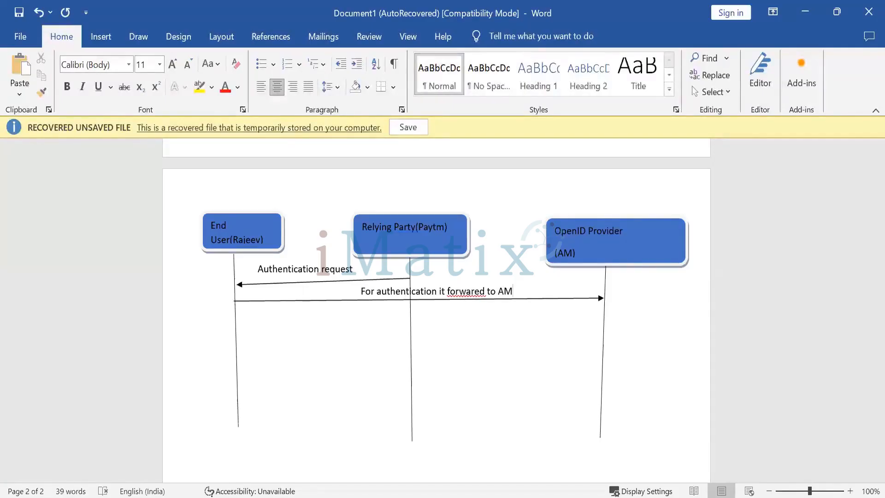
{"action": "key", "text": "Left"}
{"action": "key", "text": "Left"}
{"action": "key", "text": "Left"}
{"action": "key", "text": "Left"}
{"action": "key", "text": "Left"}
{"action": "key", "text": "BackSpace"}
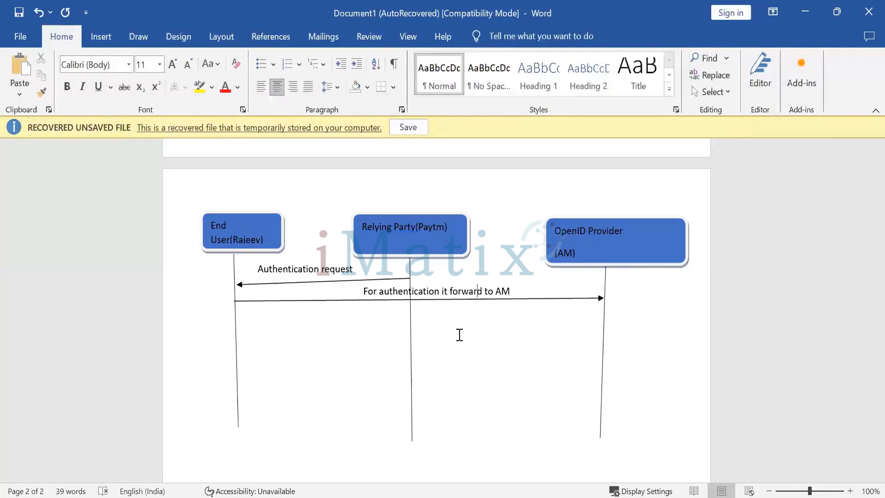
Draw a return arrow about 14.3 cm long from the OpenID Provider lifeline back to the End User lifeline.
{"action": "left_click", "coordinate": [100, 38]}
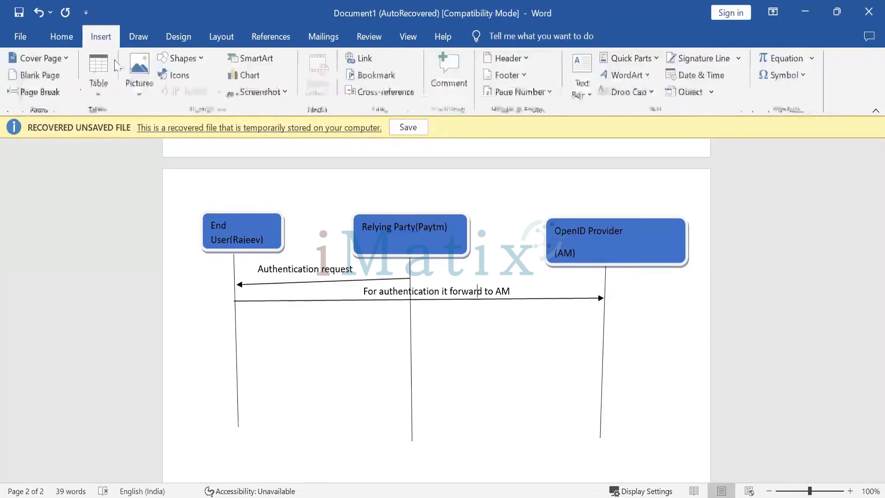
{"action": "left_click", "coordinate": [195, 59]}
{"action": "left_click", "coordinate": [194, 98]}
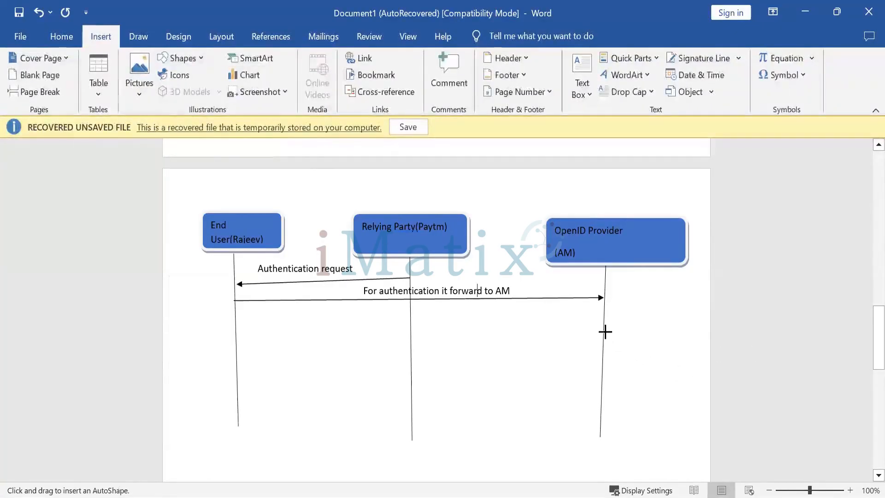
{"action": "left_click_drag", "start_coordinate": [605, 332], "coordinate": [230, 331]}
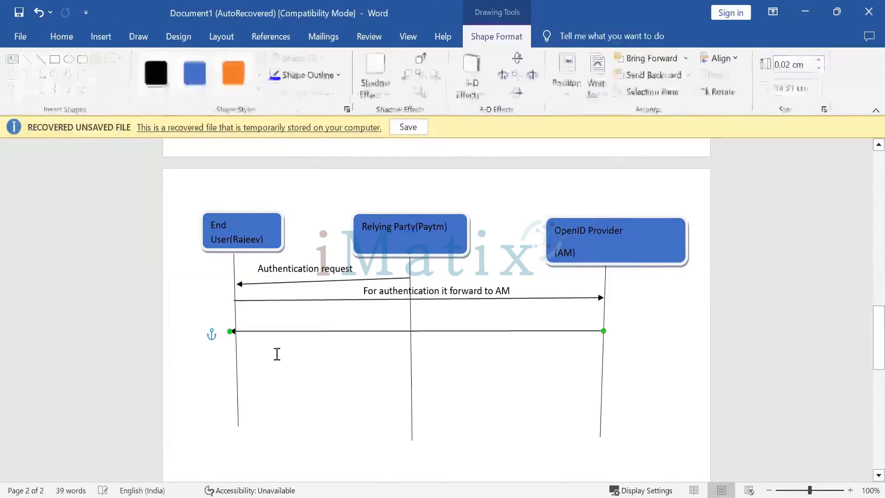
Write the message label 'It ask endUser to perform authentication and authorization' above the return arrow.
{"action": "left_click", "coordinate": [277, 322]}
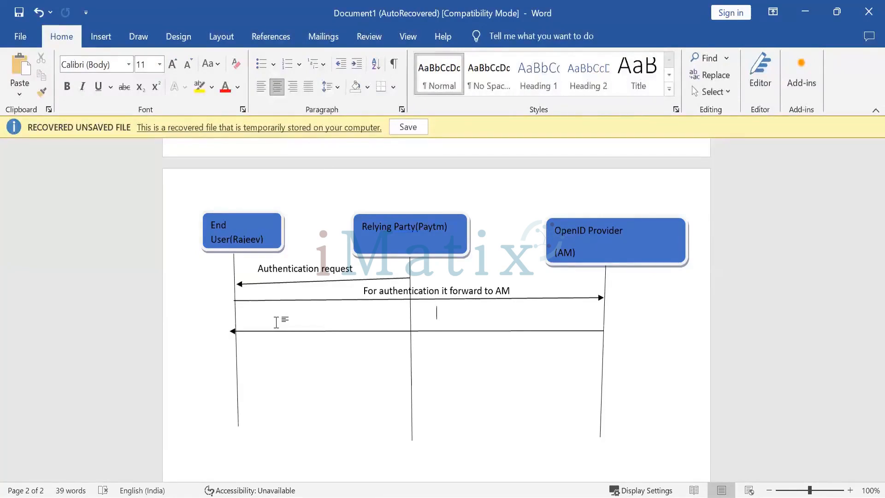
{"action": "type", "text": "IT"}
{"action": "key", "text": "BackSpace"}
{"action": "type", "text": "t ask "}
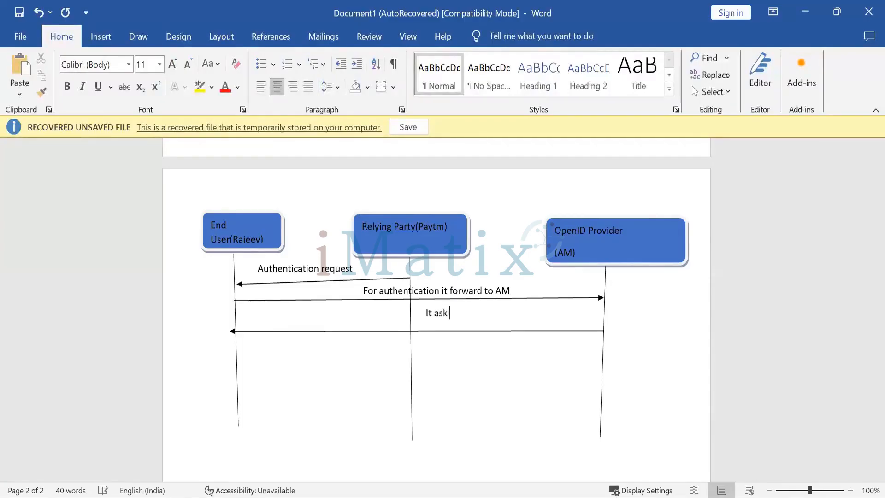
{"action": "type", "text": "endUser"}
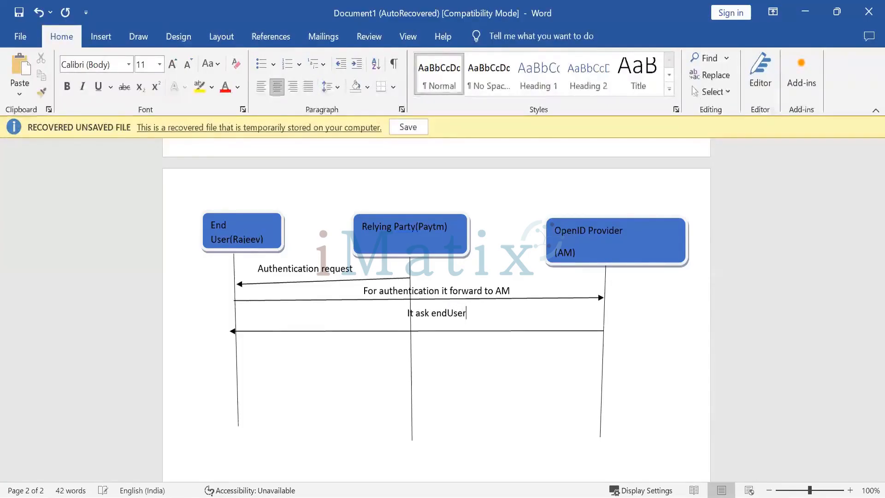
{"action": "type", "text": " to perform aut"}
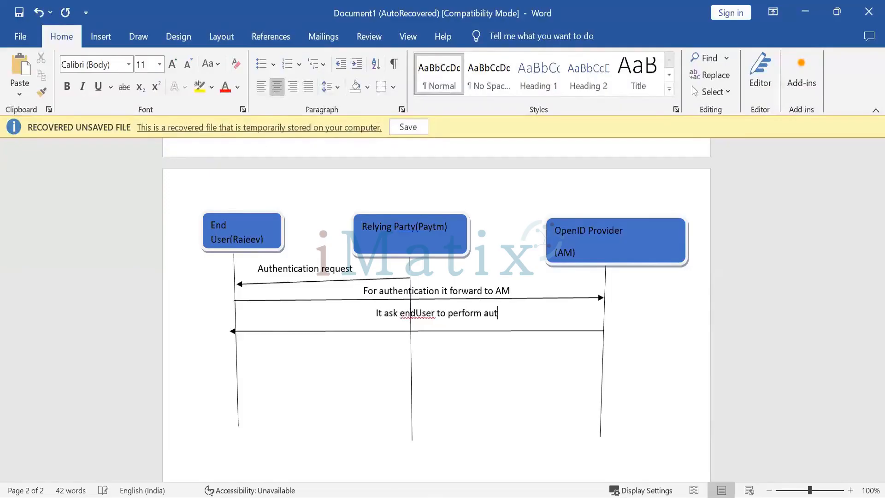
{"action": "type", "text": "hentication"}
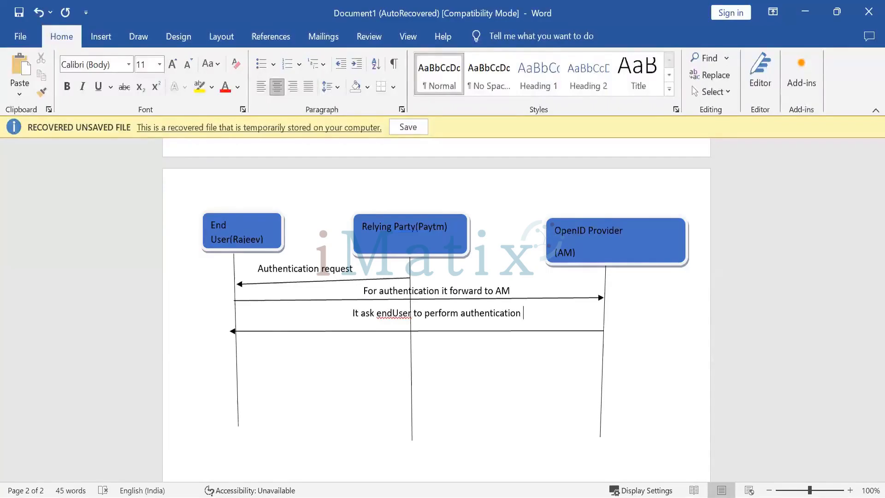
{"action": "type", "text": "and urhi"}
{"action": "key", "text": "BackSpace"}
{"action": "key", "text": "BackSpace"}
{"action": "key", "text": "BackSpace"}
{"action": "key", "text": "BackSpace"}
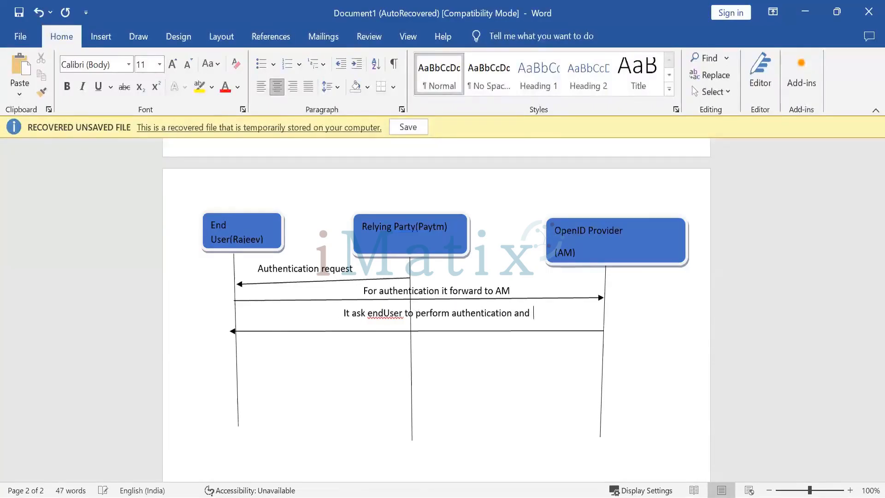
{"action": "type", "text": "authori"}
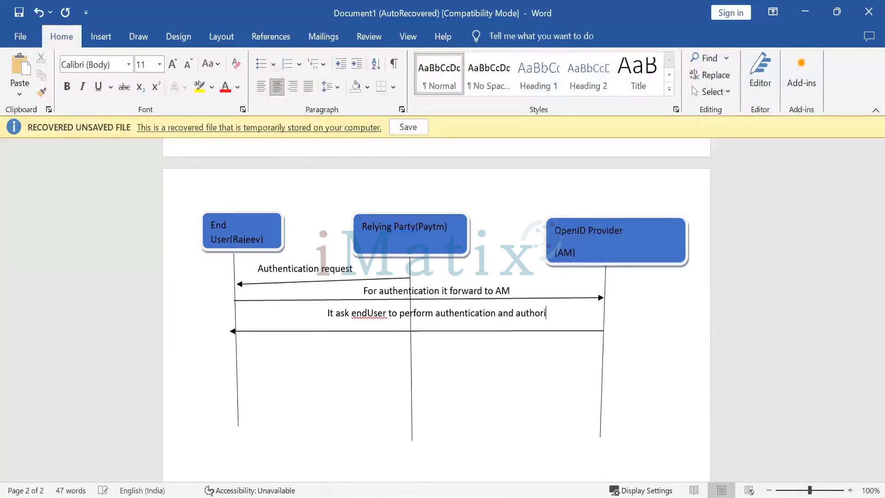
{"action": "type", "text": "zation"}
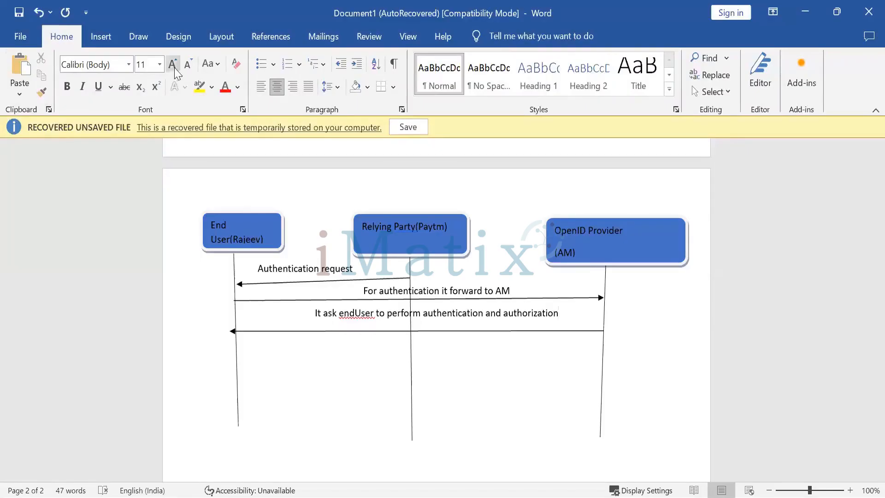
Draw a third arrow about 14 cm long from the End User lifeline to the OpenID Provider lifeline.
{"action": "left_click", "coordinate": [99, 36]}
{"action": "left_click", "coordinate": [185, 58]}
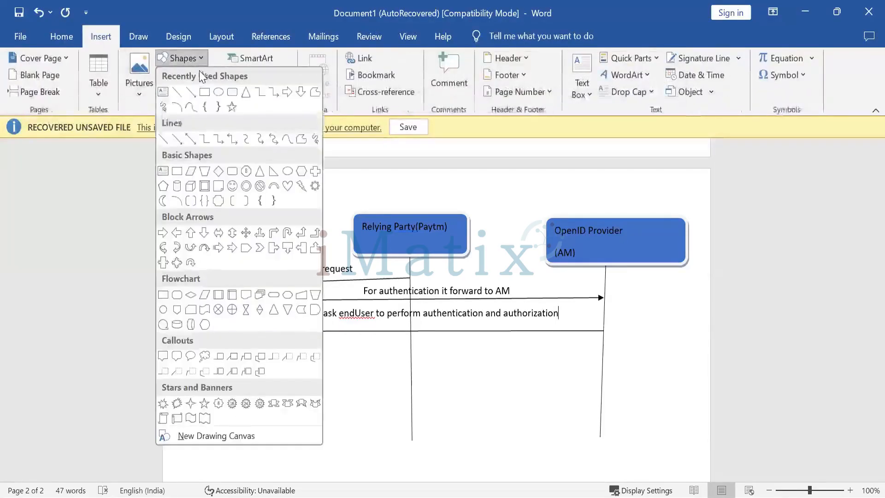
{"action": "left_click", "coordinate": [191, 91]}
{"action": "left_click_drag", "start_coordinate": [237, 358], "coordinate": [602, 359]}
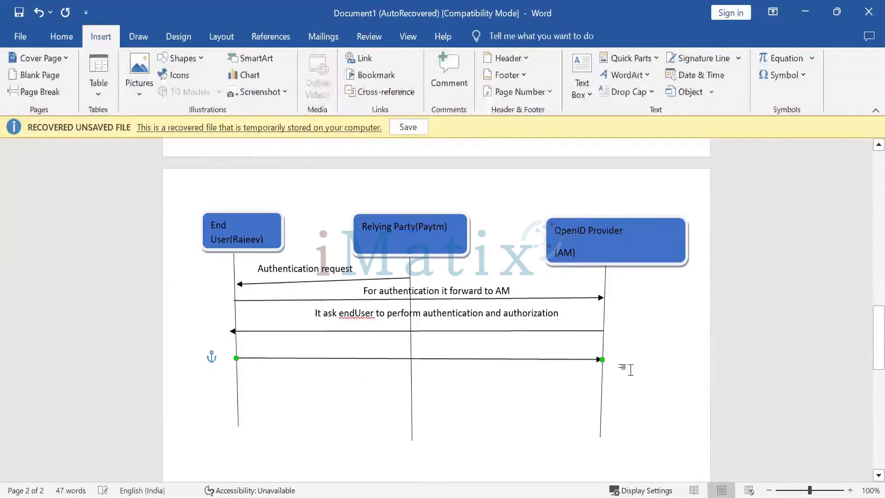
{"action": "left_click", "coordinate": [305, 344]}
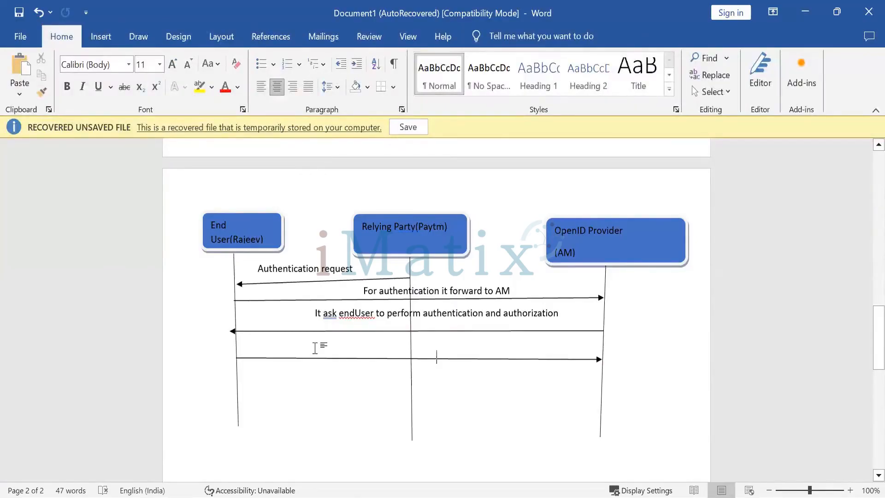
{"action": "type", "text": "A"}
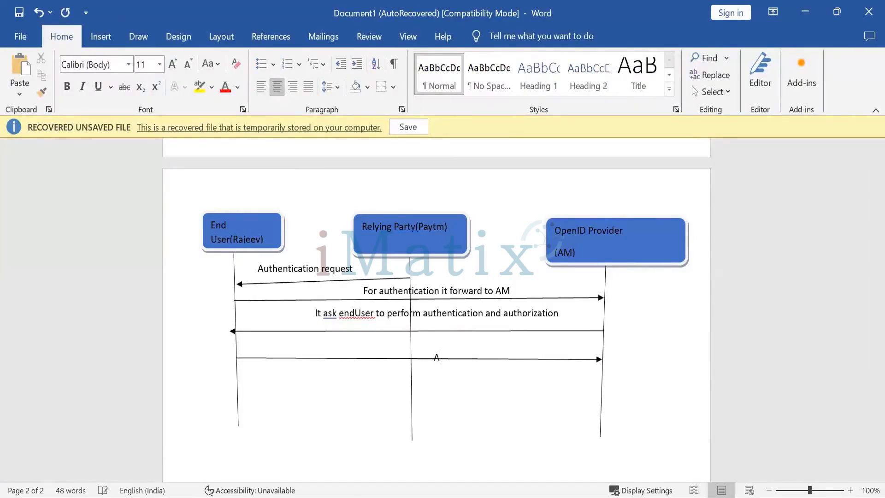
{"action": "type", "text": "M Auth"}
{"action": "key", "text": "BackSpace"}
{"action": "key", "text": "BackSpace"}
{"action": "key", "text": "BackSpace"}
{"action": "key", "text": "BackSpace"}
{"action": "key", "text": "BackSpace"}
{"action": "key", "text": "BackSpace"}
{"action": "key", "text": "BackSpace"}
{"action": "type", "text": "AM"}
{"action": "key", "text": "BackSpace"}
{"action": "key", "text": "BackSpace"}
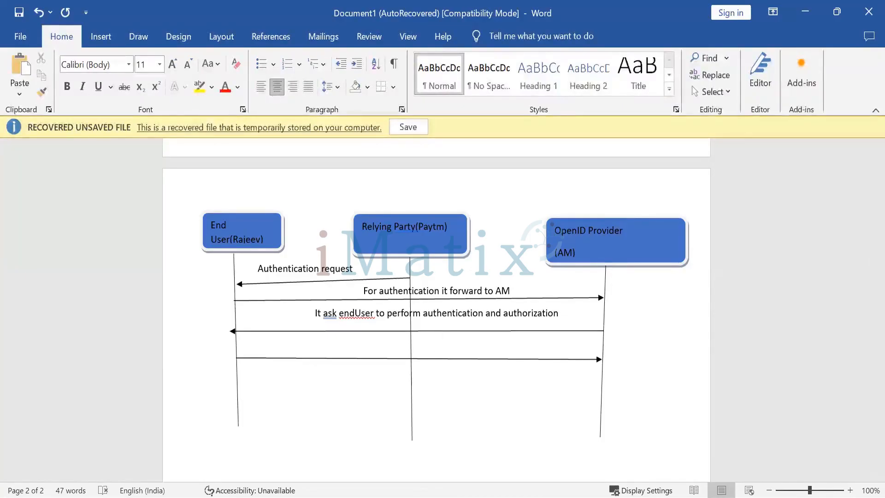
{"action": "type", "text": "A"}
{"action": "key", "text": "BackSpace"}
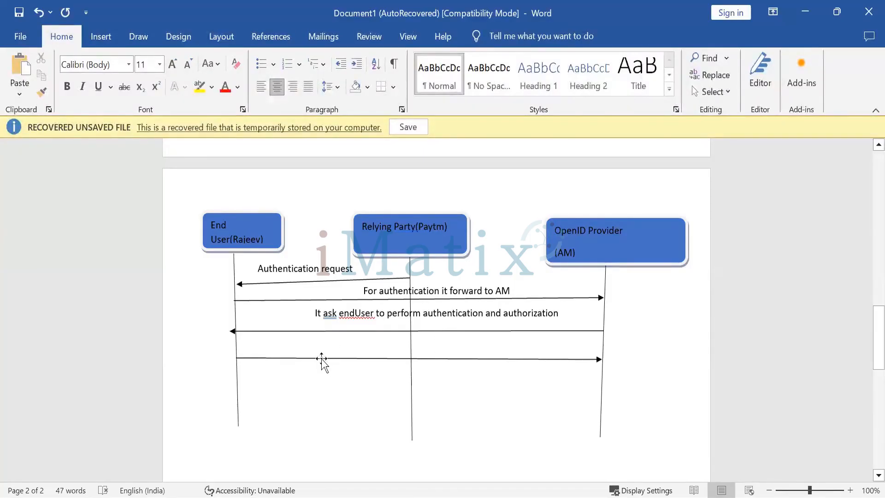
Move the third arrow slightly lower, leaving an empty text line above it for its label.
{"action": "left_click_drag", "start_coordinate": [319, 361], "coordinate": [318, 369]}
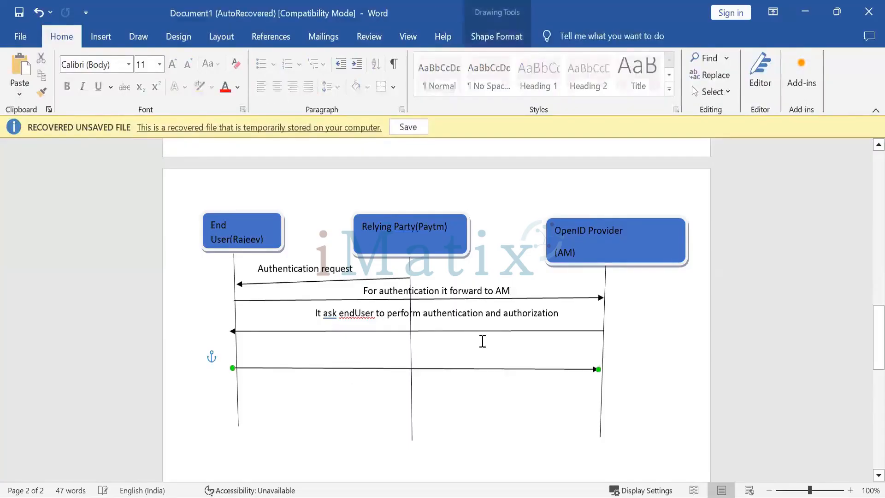
{"action": "left_click", "coordinate": [452, 360]}
{"action": "type", "text": "A"}
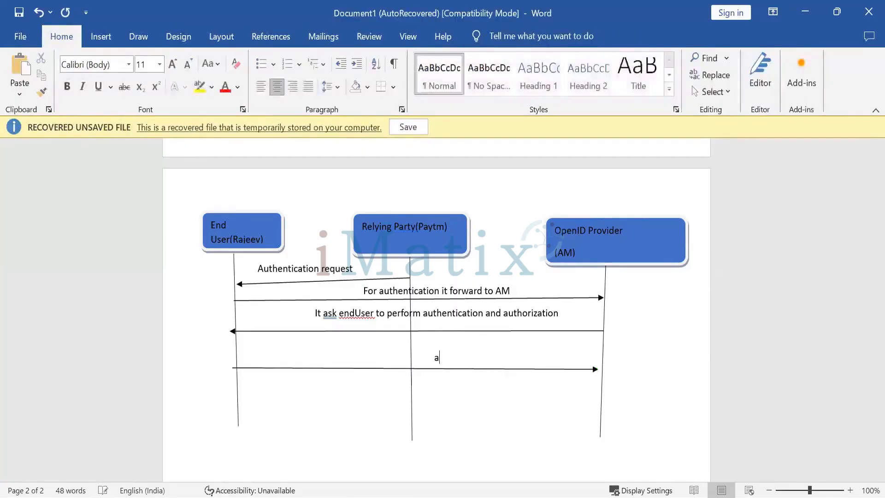
{"action": "key", "text": "BackSpace"}
{"action": "key", "text": "BackSpace"}
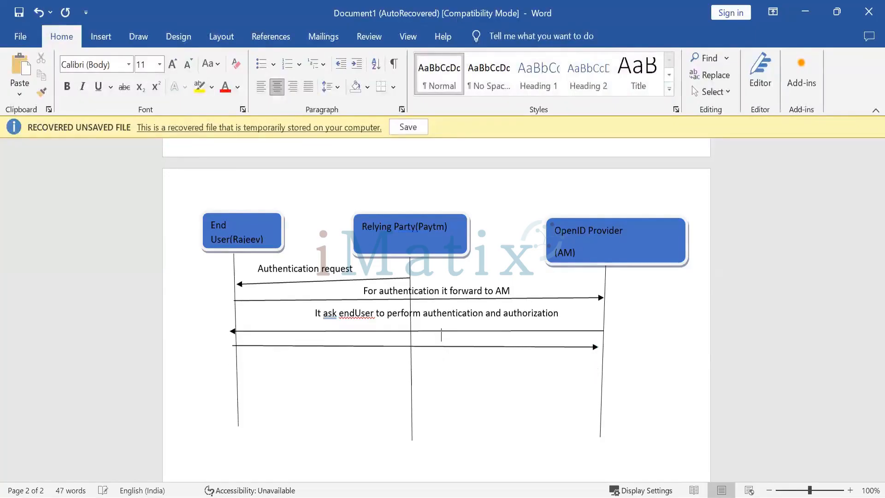
{"action": "key", "text": "ctrl+z"}
{"action": "key", "text": "Return"}
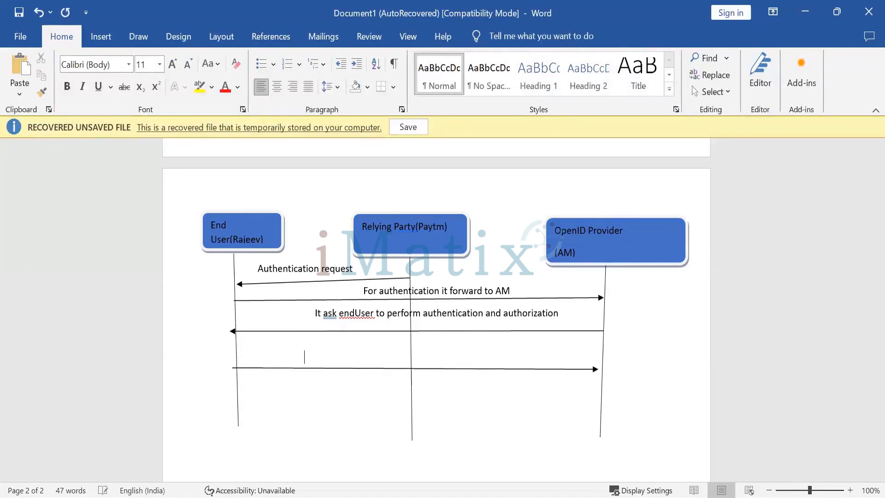
Write the message label 'AM authenticates' above the third arrow.
{"action": "type", "text": "aM"}
{"action": "key", "text": "BackSpace"}
{"action": "key", "text": "BackSpace"}
{"action": "type", "text": "am"}
{"action": "key", "text": "BackSpace"}
{"action": "key", "text": "BackSpace"}
{"action": "type", "text": "a"}
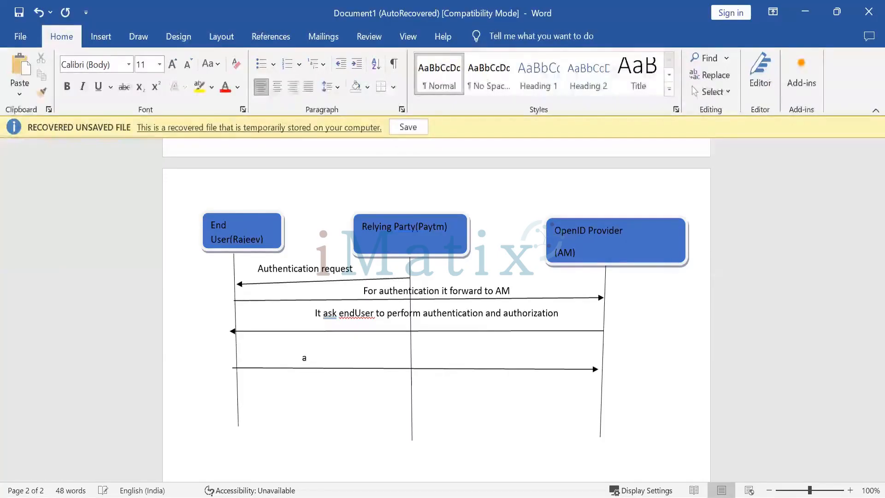
{"action": "key", "text": "BackSpace"}
{"action": "type", "text": "AM auth"}
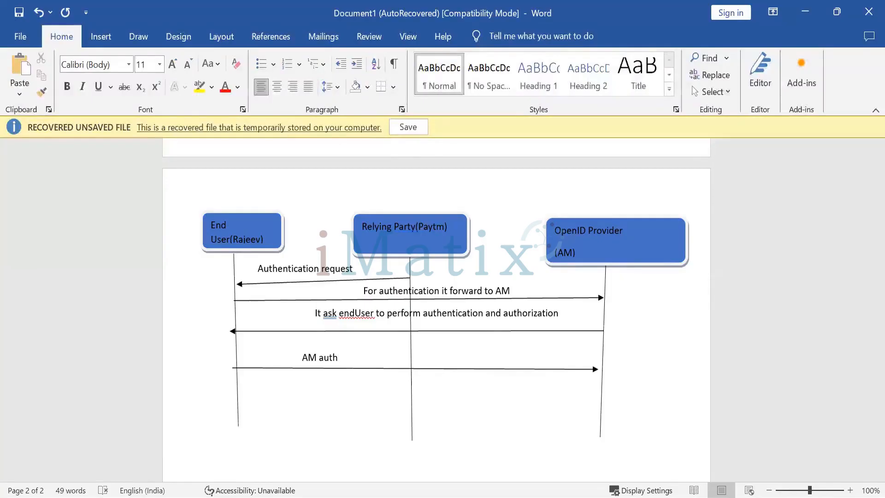
{"action": "type", "text": "enticates"}
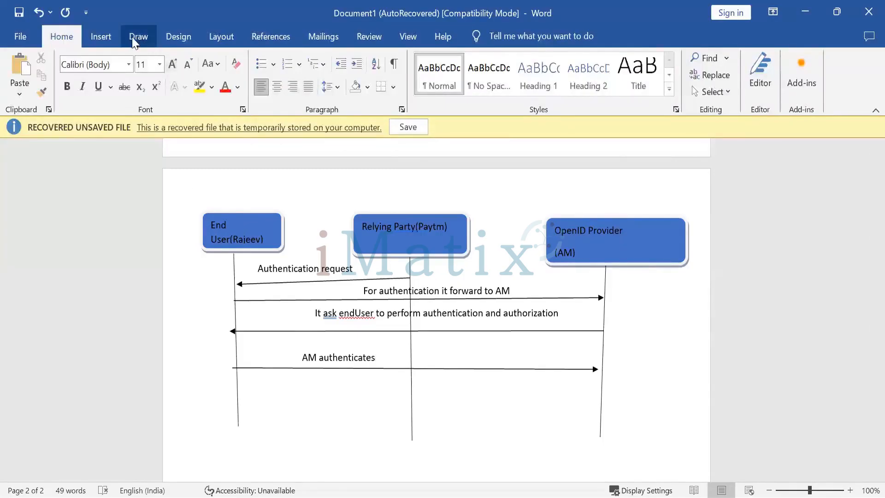
Draw a return arrow from the OpenID Provider lifeline back to the Relying Party lifeline below the 'AM authenticates' arrow.
{"action": "left_click", "coordinate": [107, 37]}
{"action": "left_click", "coordinate": [185, 58]}
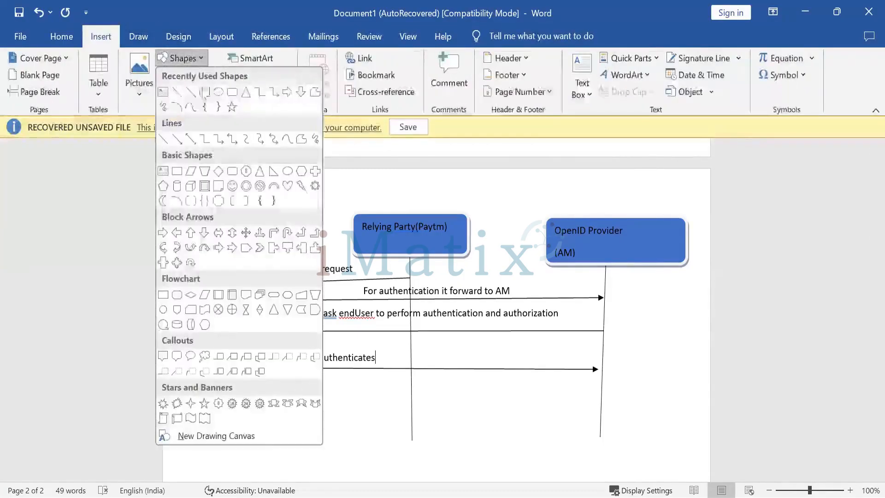
{"action": "left_click", "coordinate": [194, 96]}
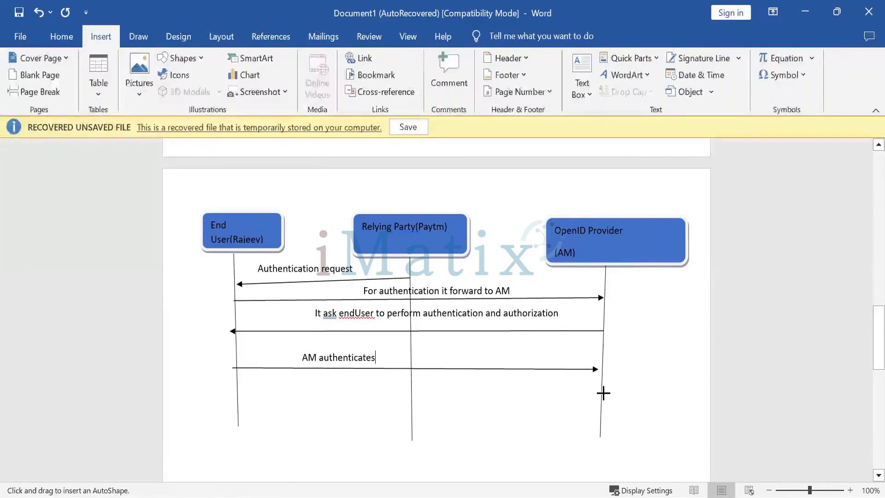
{"action": "left_click_drag", "start_coordinate": [529, 395], "coordinate": [411, 398]}
Write the message label 'Respond with ID token and access token' above the new return arrow.
{"action": "left_click", "coordinate": [440, 381]}
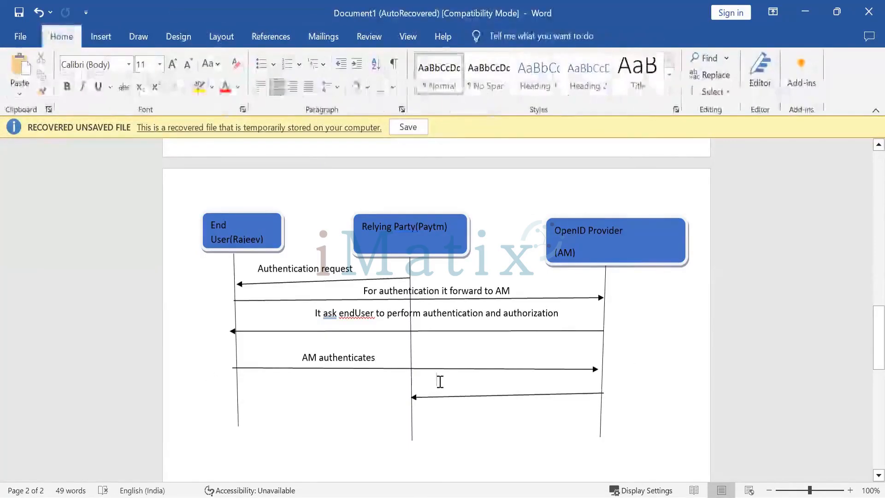
{"action": "type", "text": "Re"}
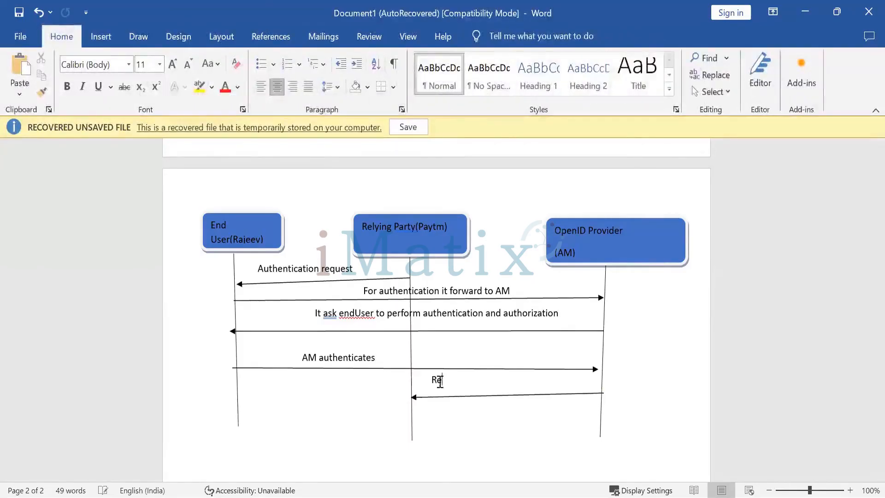
{"action": "type", "text": "spond wit"}
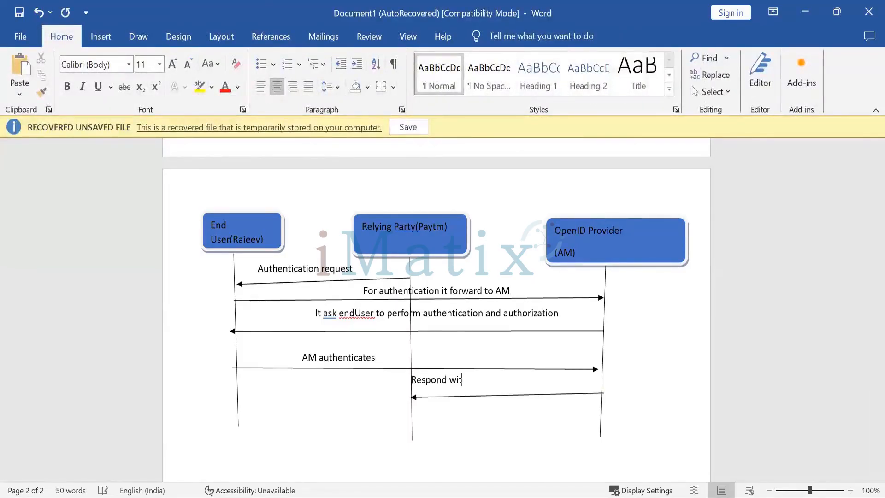
{"action": "type", "text": "h ID to"}
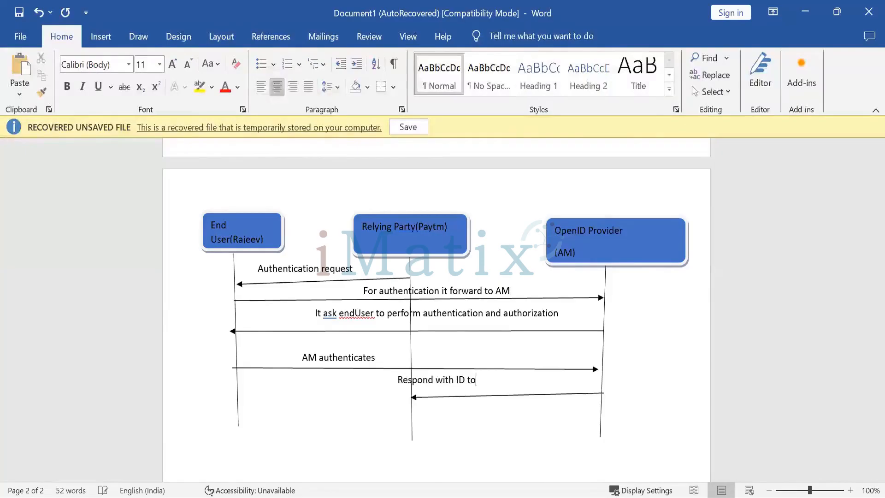
{"action": "type", "text": "ken and access token"}
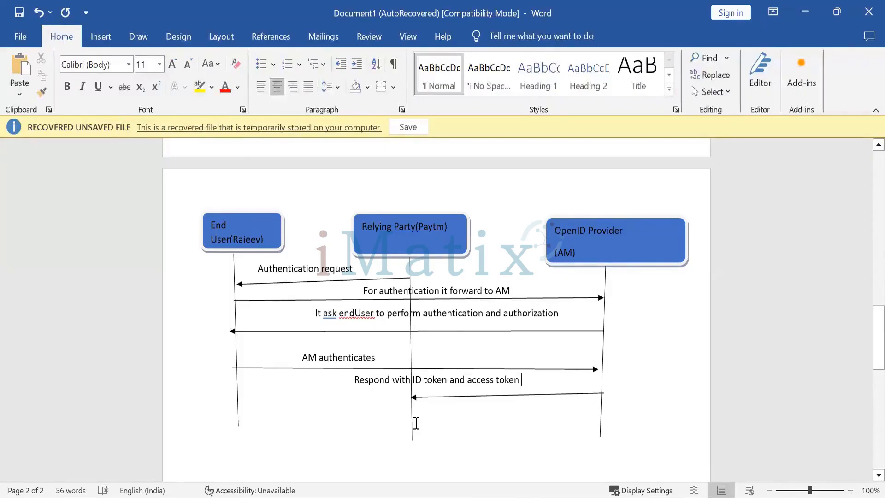
Draw an arrow from the Relying Party lifeline to the OpenID Provider lifeline below the previous return arrow.
{"action": "left_click", "coordinate": [100, 36]}
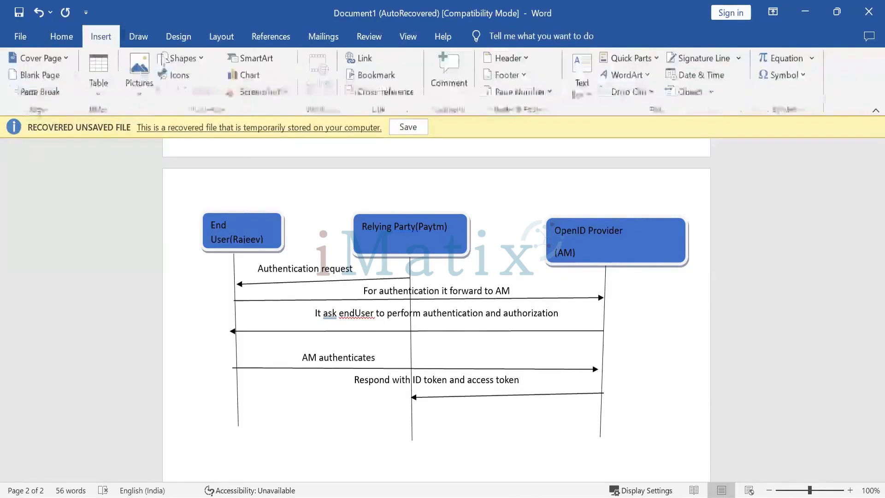
{"action": "left_click", "coordinate": [181, 58]}
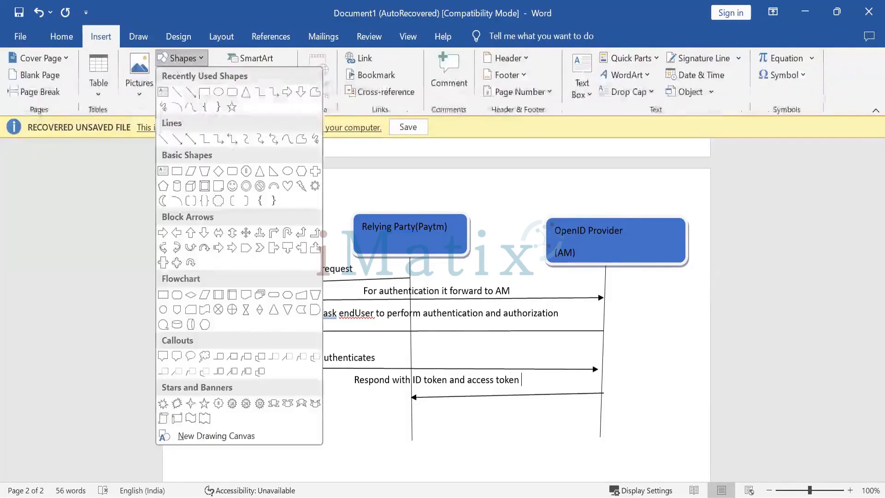
{"action": "left_click", "coordinate": [192, 93]}
{"action": "left_click_drag", "start_coordinate": [411, 415], "coordinate": [603, 417]}
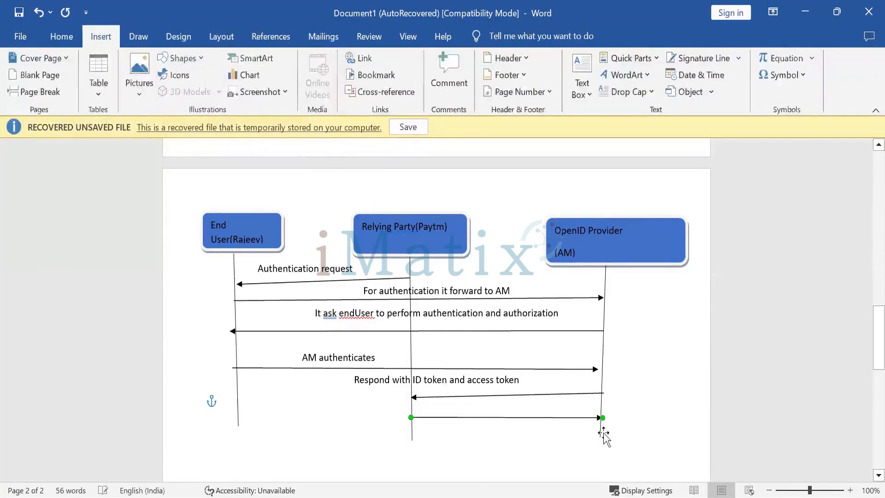
Write the label 'Request with access token or id toke to verify and access user data (oauth2/userinfo)' above that arrow.
{"action": "left_click", "coordinate": [473, 404]}
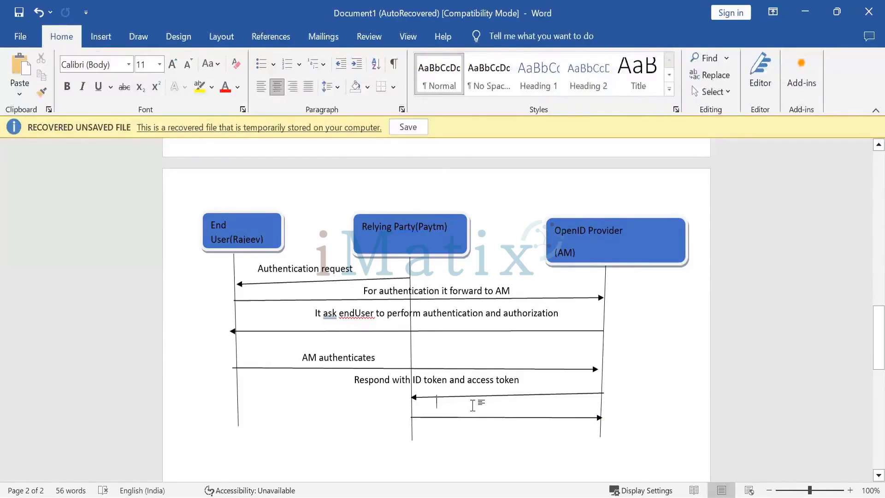
{"action": "type", "text": "Req"}
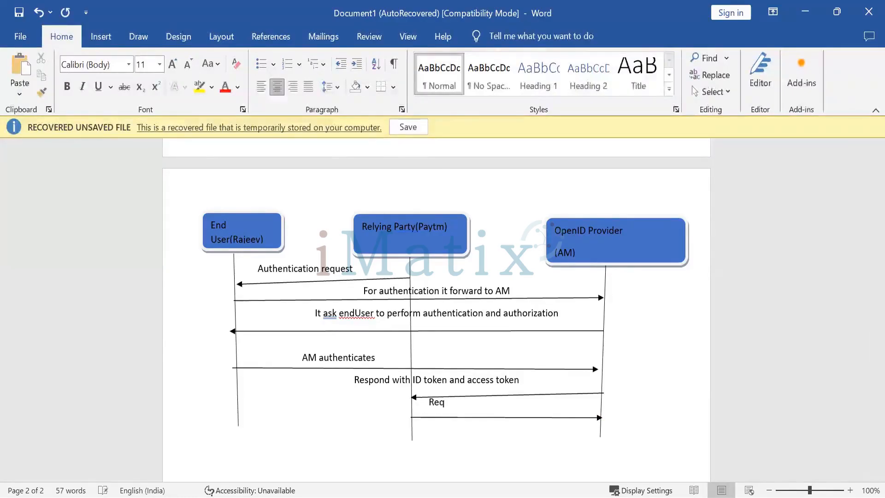
{"action": "type", "text": "uest with access toke"}
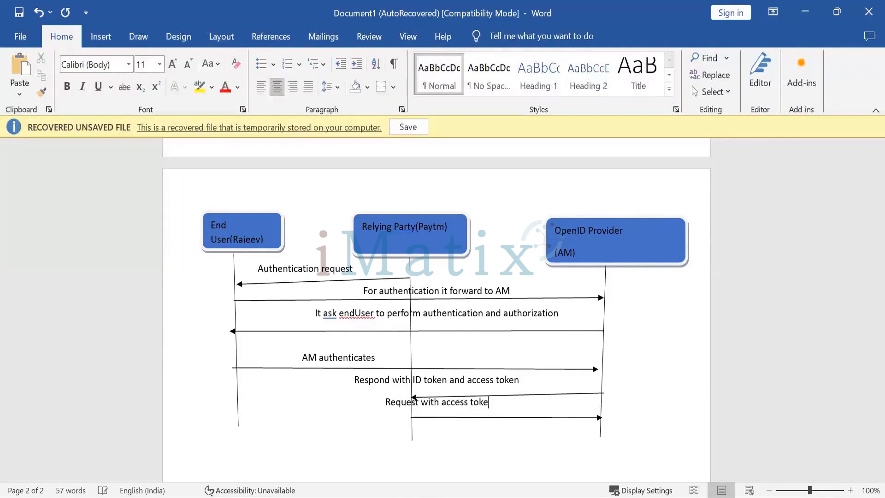
{"action": "type", "text": "n o"}
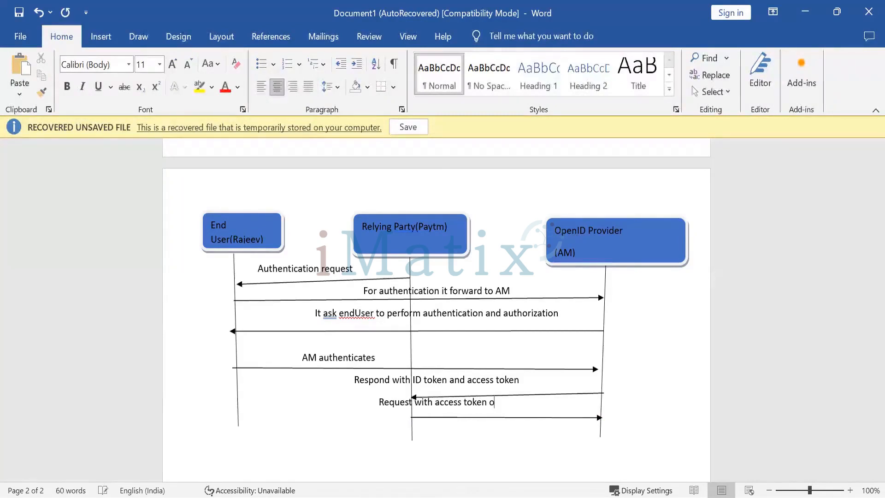
{"action": "type", "text": "r id toke to"}
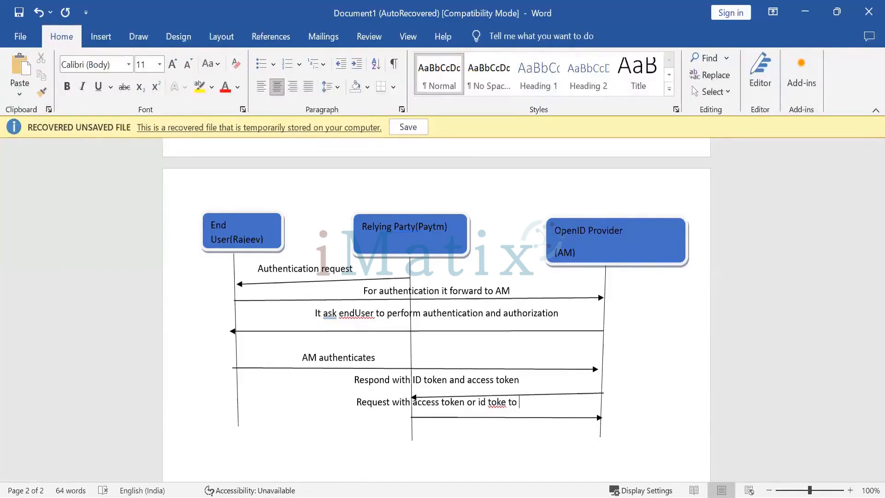
{"action": "type", "text": " verify "}
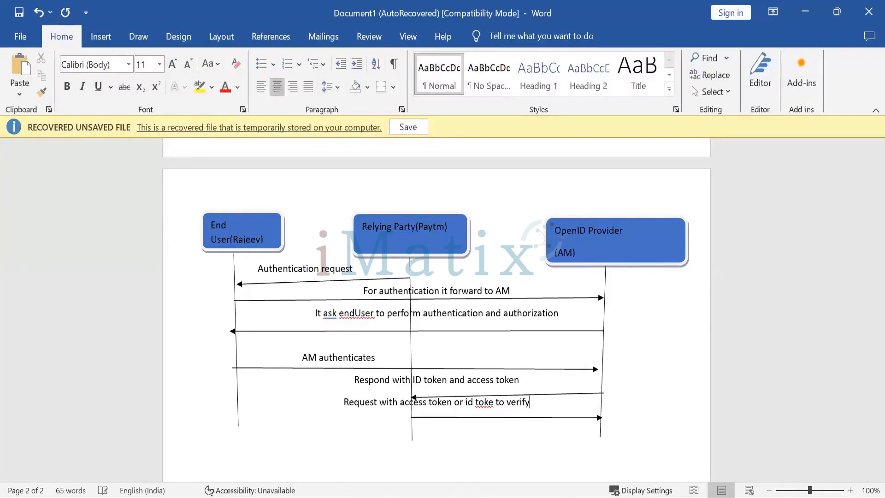
{"action": "type", "text": "use"}
{"action": "key", "text": "BackSpace"}
{"action": "key", "text": "BackSpace"}
{"action": "key", "text": "BackSpace"}
{"action": "type", "text": "and access"}
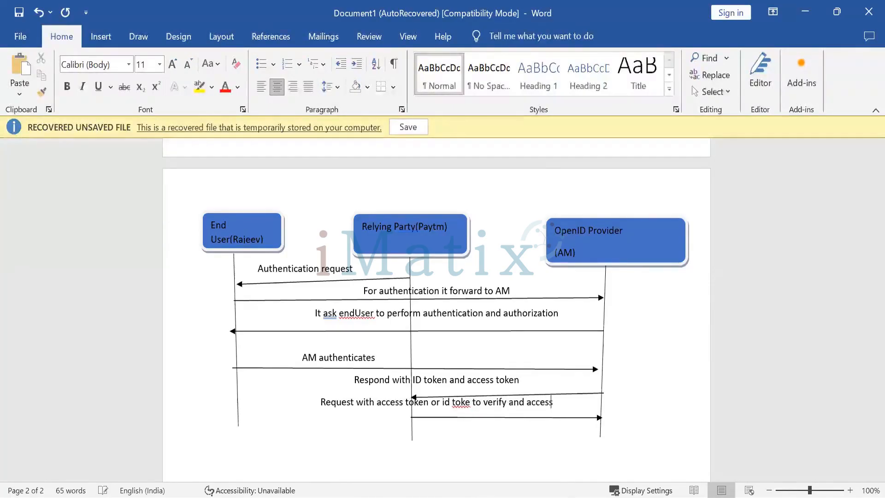
{"action": "type", "text": " user data "}
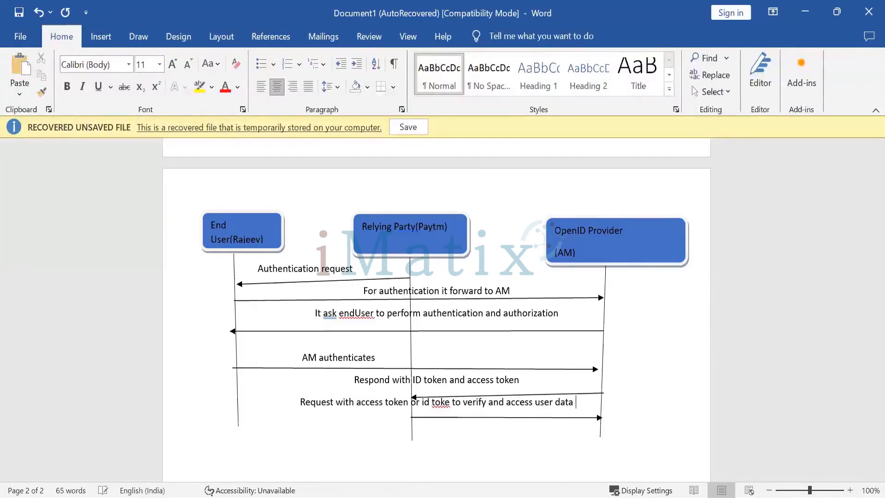
{"action": "type", "text": "("}
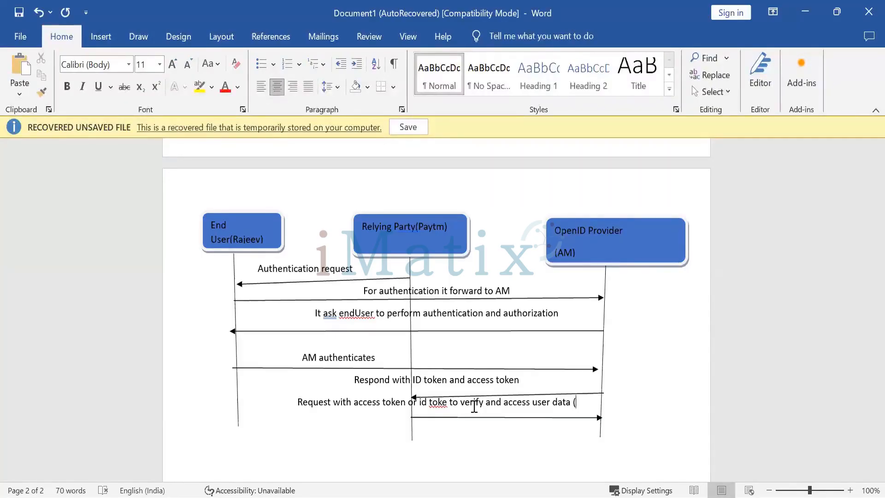
{"action": "type", "text": "o"}
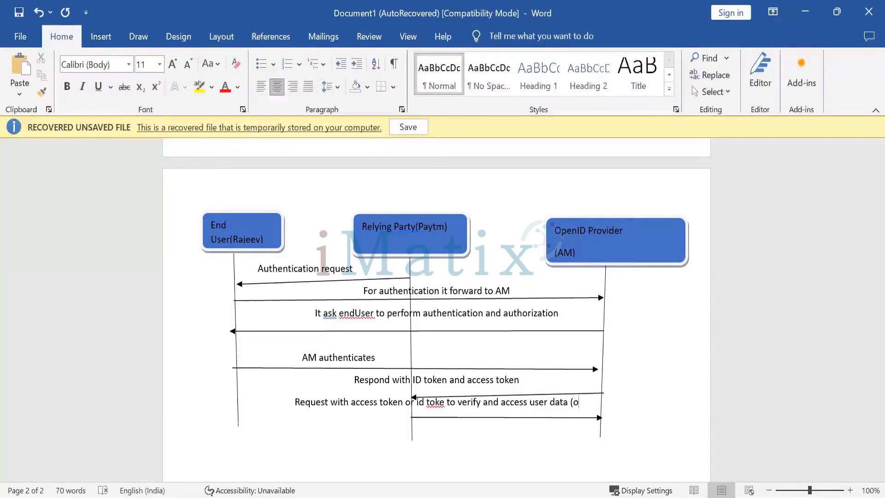
{"action": "type", "text": "auth"}
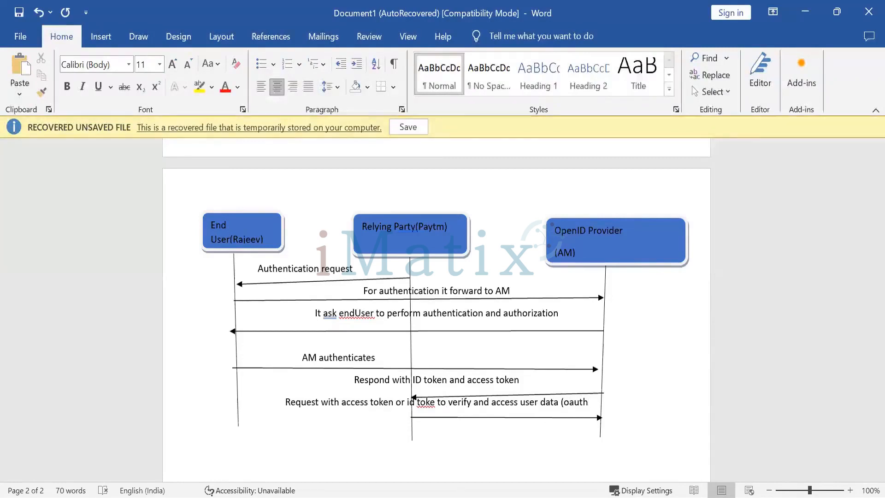
{"action": "type", "text": "2/"}
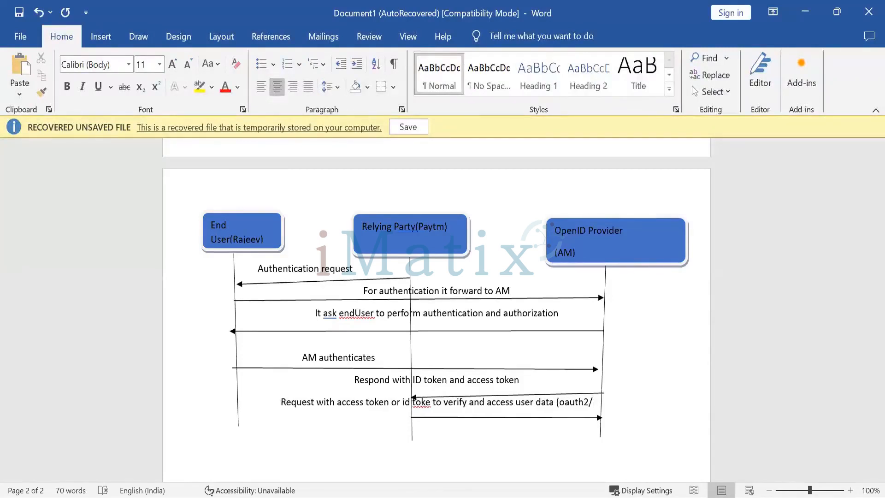
{"action": "type", "text": "userinfo)"}
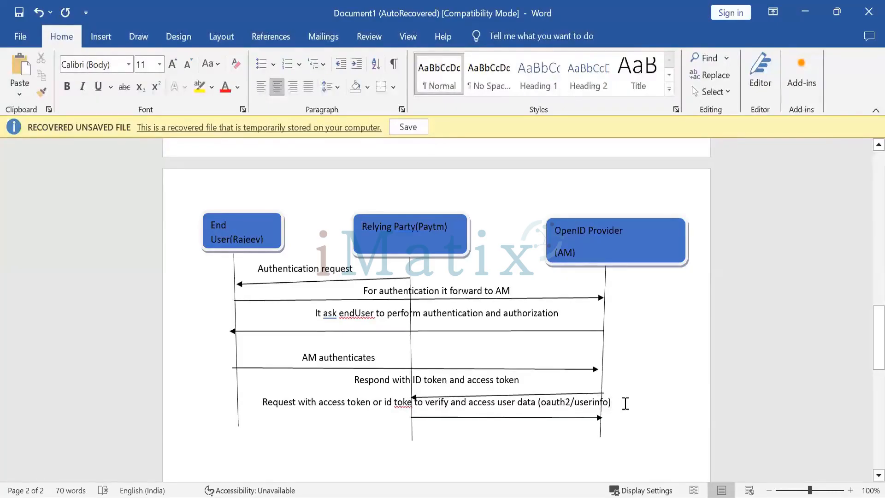
{"action": "left_click_drag", "start_coordinate": [624, 403], "coordinate": [538, 405]}
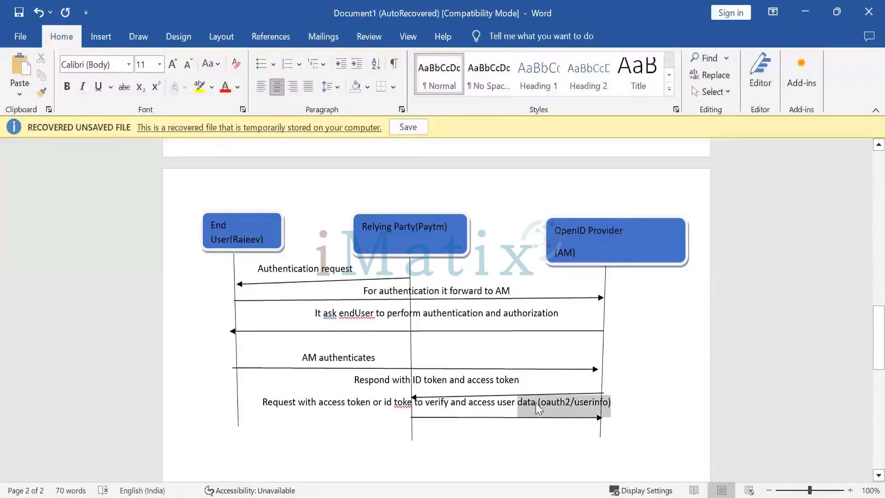
{"action": "left_click", "coordinate": [577, 436]}
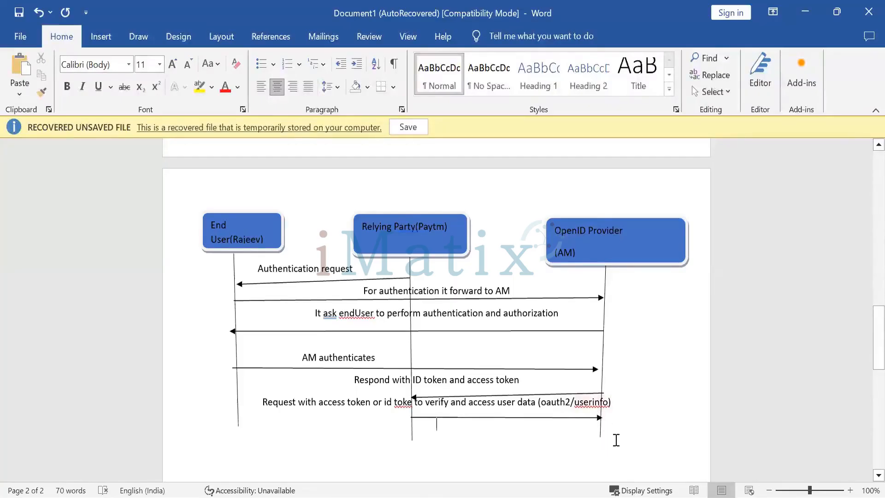
Draw a return arrow from the OpenID Provider lifeline to the Relying Party lifeline just below the request arrow.
{"action": "left_click", "coordinate": [99, 39]}
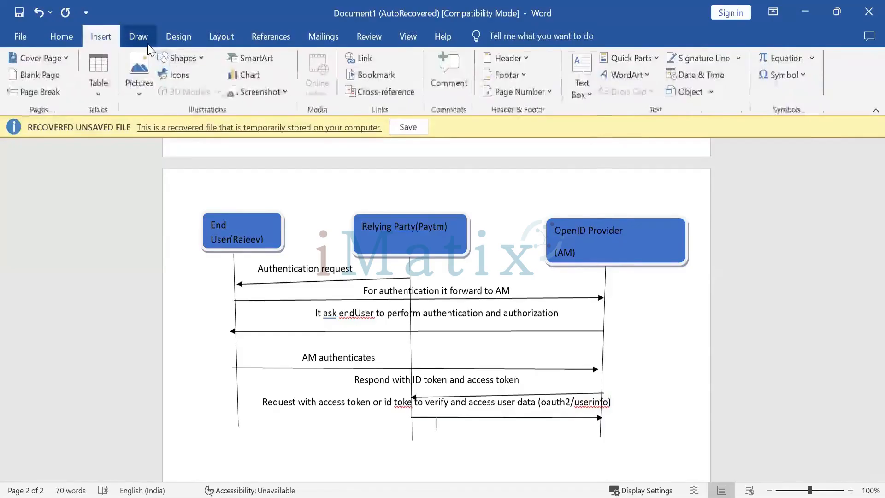
{"action": "left_click", "coordinate": [180, 57]}
{"action": "left_click", "coordinate": [193, 94]}
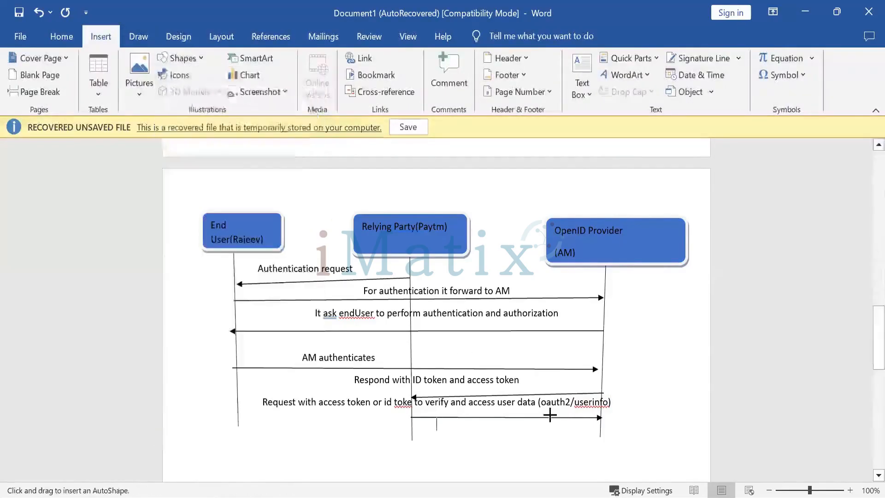
{"action": "left_click_drag", "start_coordinate": [599, 431], "coordinate": [414, 430]}
Write the message label 'Responds with claims with end user' below the last return arrow.
{"action": "left_click", "coordinate": [436, 445]}
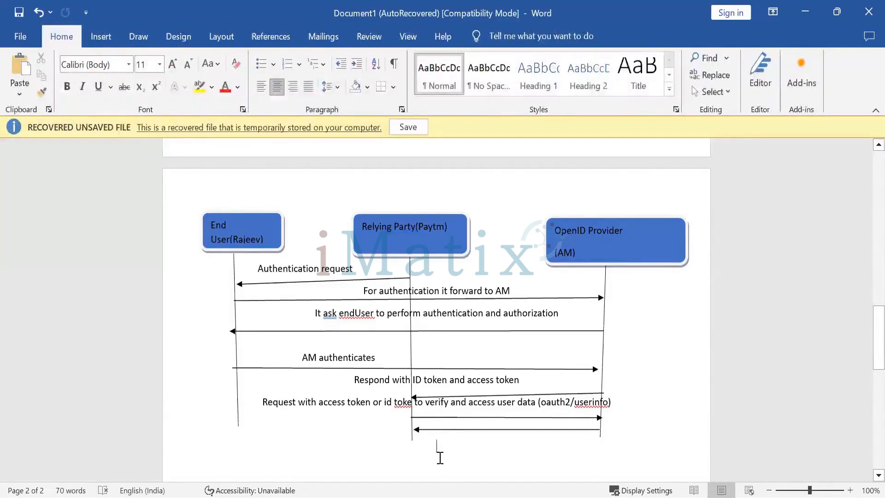
{"action": "type", "text": "Respon"}
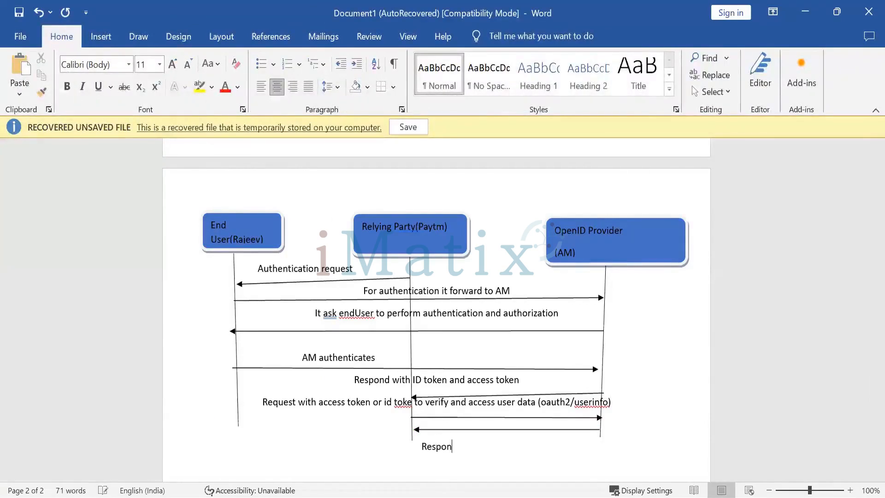
{"action": "type", "text": "ds with"}
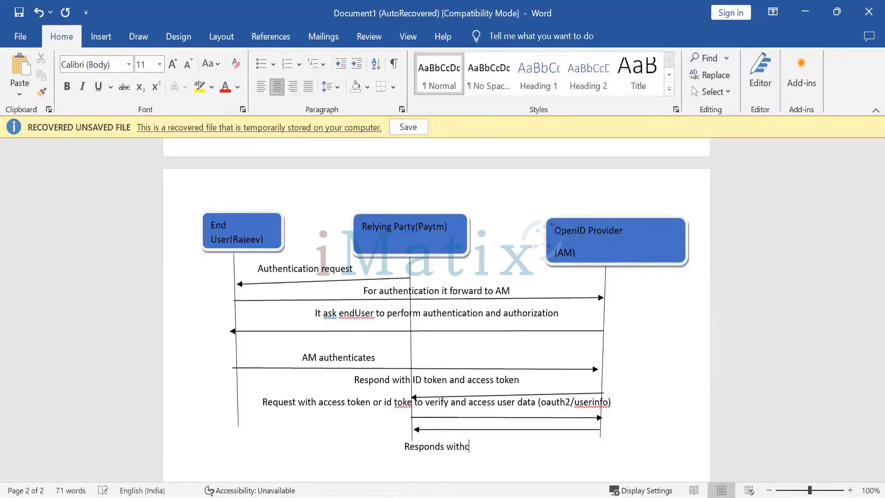
{"action": "type", "text": " claims "}
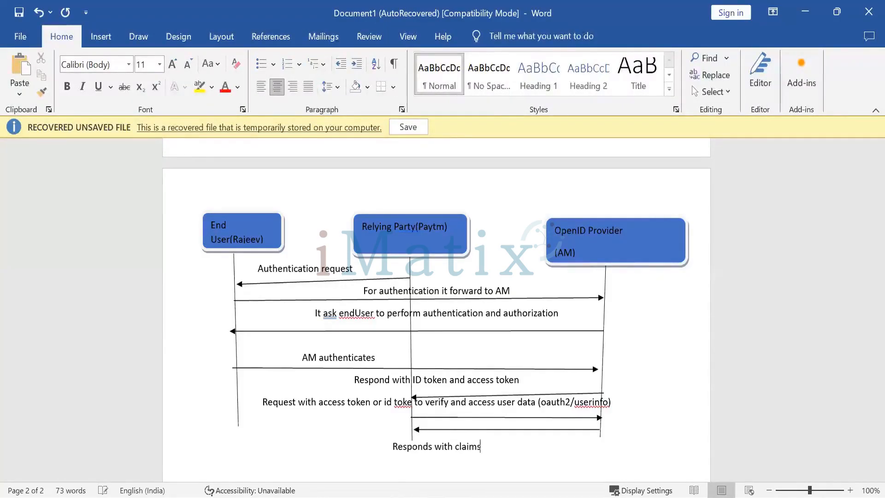
{"action": "type", "text": "with"}
{"action": "type", "text": "end"}
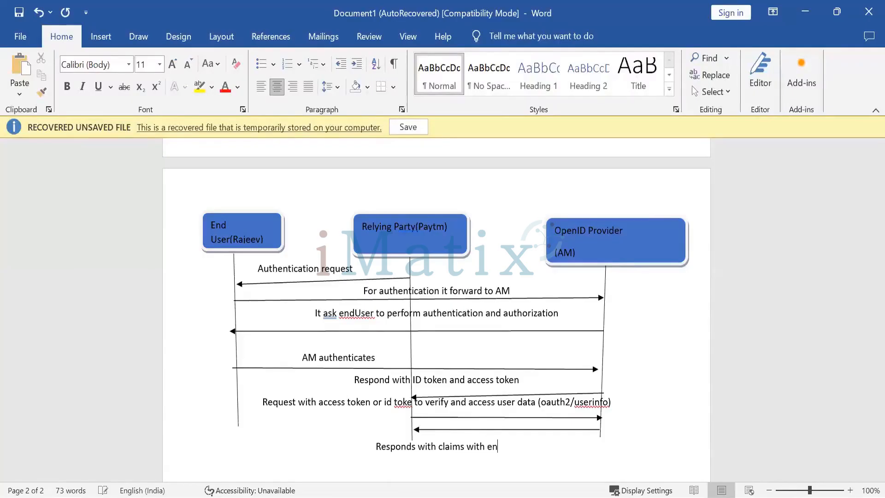
{"action": "type", "text": " user"}
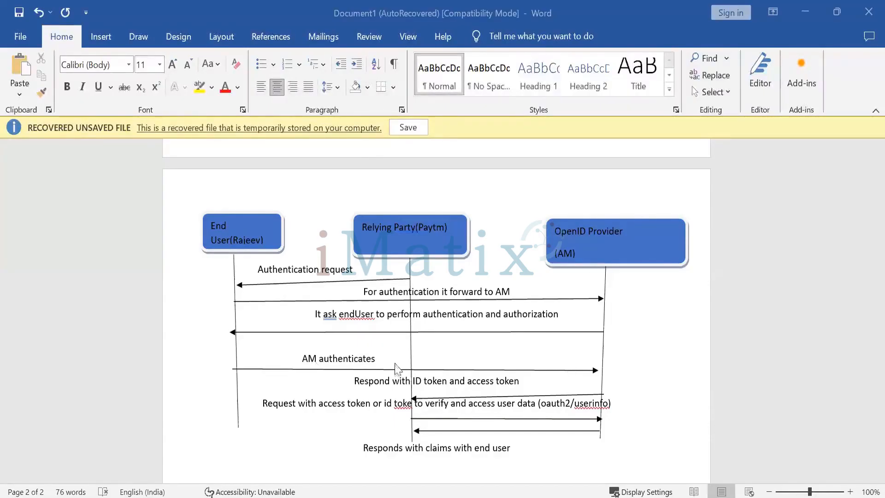
Rewrite the label above the End User to OpenID Provider arrow as 'End User get authenticated by AM'.
{"action": "left_click", "coordinate": [377, 357]}
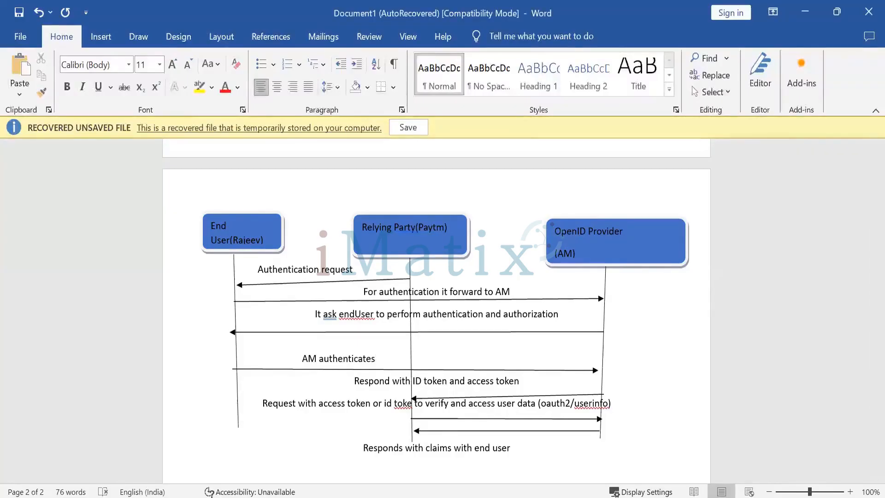
{"action": "key", "text": "BackSpace"}
{"action": "key", "text": "BackSpace"}
{"action": "key", "text": "BackSpace"}
{"action": "key", "text": "BackSpace"}
{"action": "key", "text": "BackSpace"}
{"action": "key", "text": "BackSpace"}
{"action": "key", "text": "BackSpace"}
{"action": "key", "text": "BackSpace"}
{"action": "key", "text": "BackSpace"}
{"action": "key", "text": "BackSpace"}
{"action": "key", "text": "BackSpace"}
{"action": "key", "text": "BackSpace"}
{"action": "key", "text": "BackSpace"}
{"action": "key", "text": "BackSpace"}
{"action": "key", "text": "BackSpace"}
{"action": "key", "text": "BackSpace"}
{"action": "key", "text": "BackSpace"}
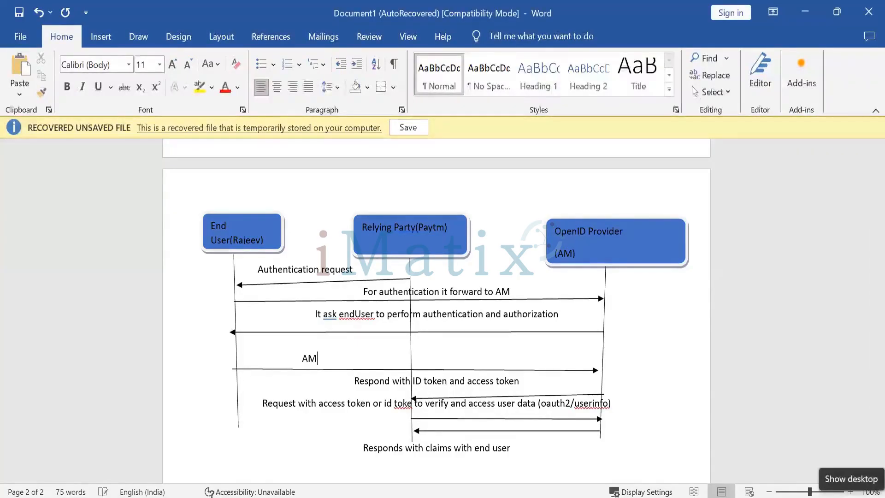
{"action": "type", "text": "End User get auth"}
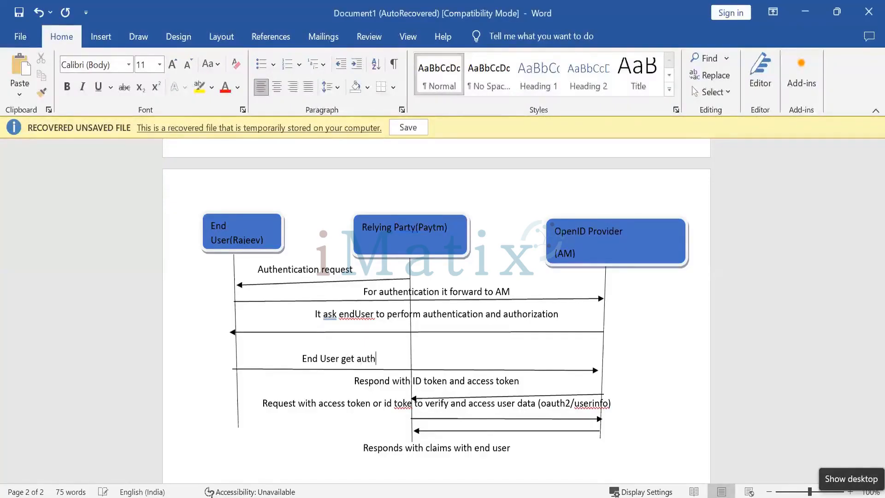
{"action": "type", "text": "enticated by AM"}
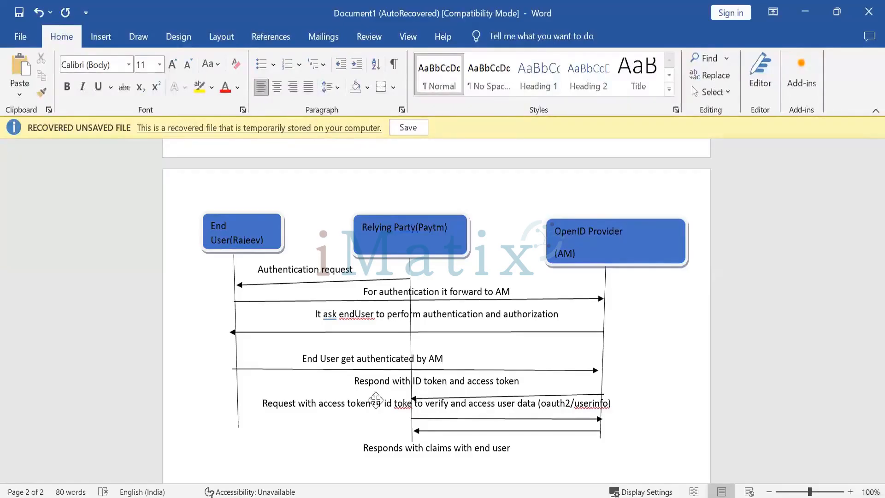
Highlight the key terms 'End User', 'ID token', 'user', '(oauth2/userinfo)' and 'claims' in the message labels while explaining them.
{"action": "left_click_drag", "start_coordinate": [325, 360], "coordinate": [301, 359]}
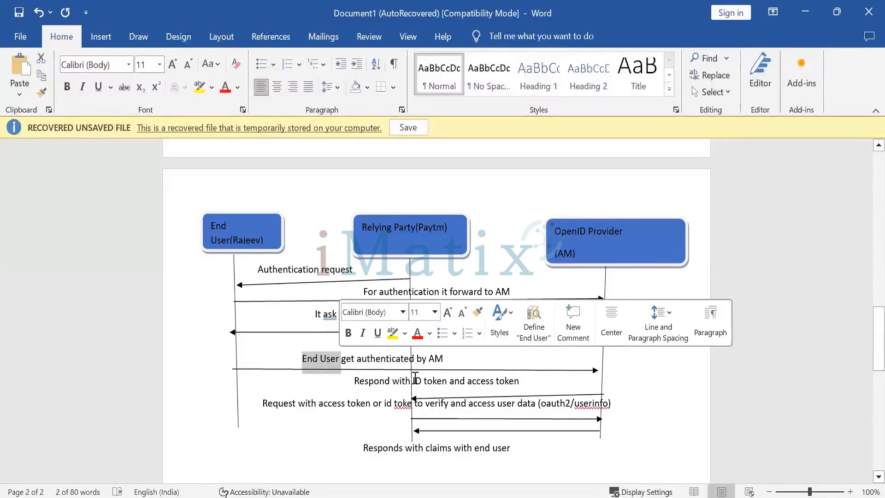
{"action": "left_click_drag", "start_coordinate": [413, 381], "coordinate": [441, 383]}
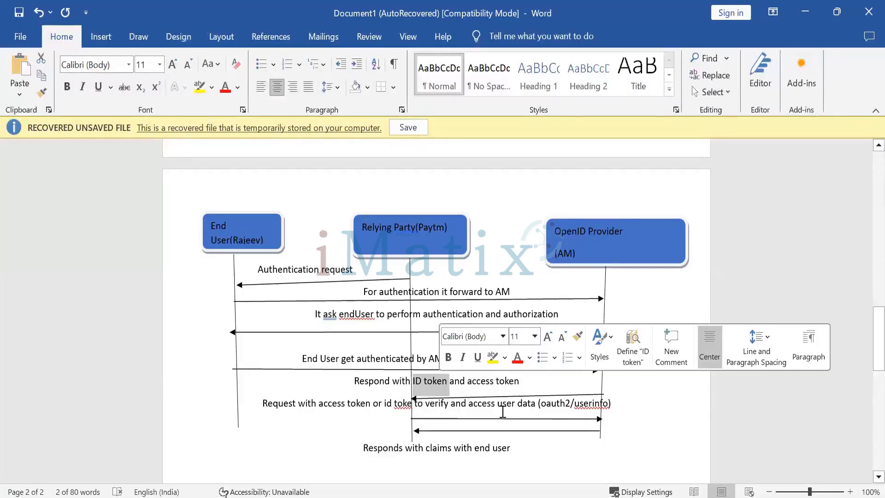
{"action": "left_click", "coordinate": [519, 407]}
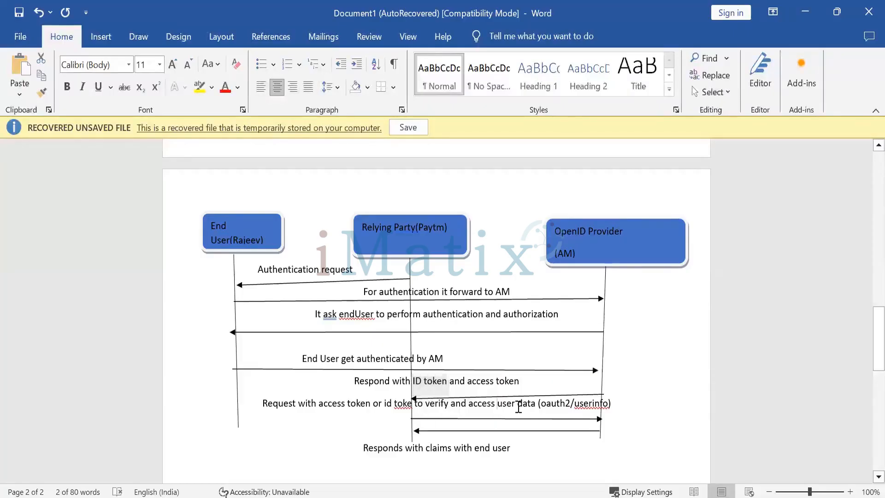
{"action": "double_click", "coordinate": [517, 407]}
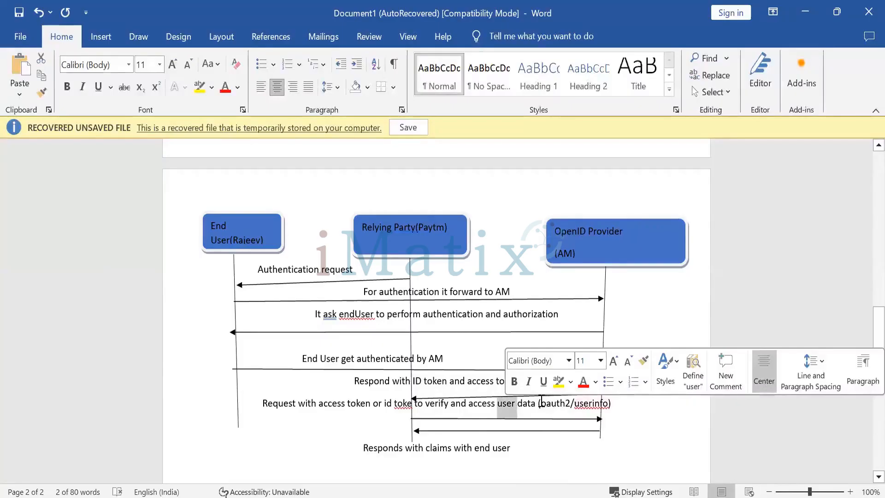
{"action": "left_click_drag", "start_coordinate": [541, 403], "coordinate": [608, 406]}
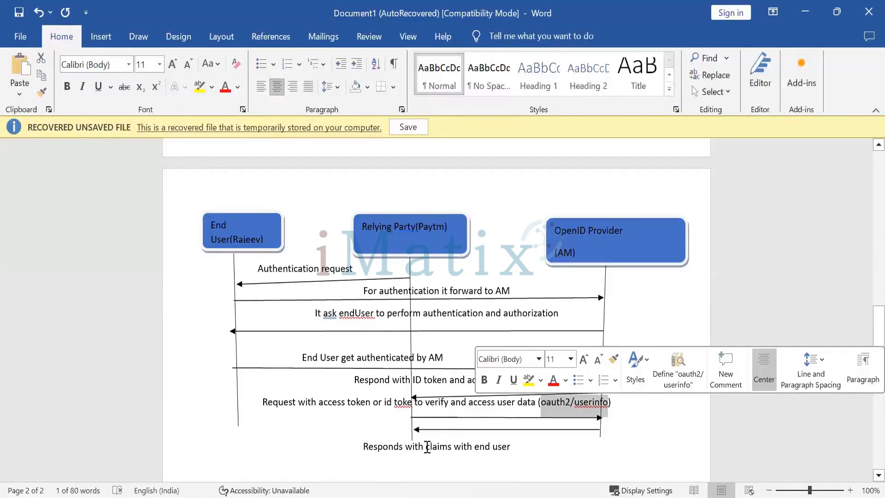
{"action": "left_click_drag", "start_coordinate": [425, 447], "coordinate": [454, 449]}
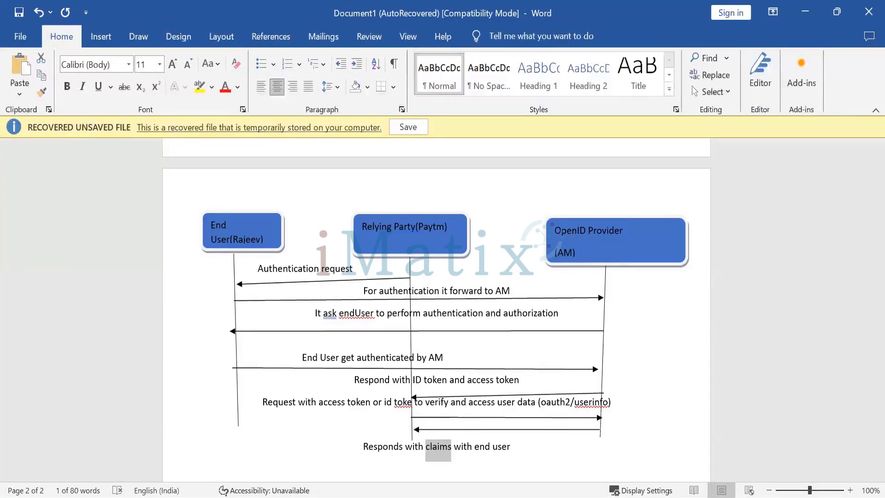
Review the earlier OAuth sequence diagram on the first page.
{"action": "key", "text": "alt+Tab"}
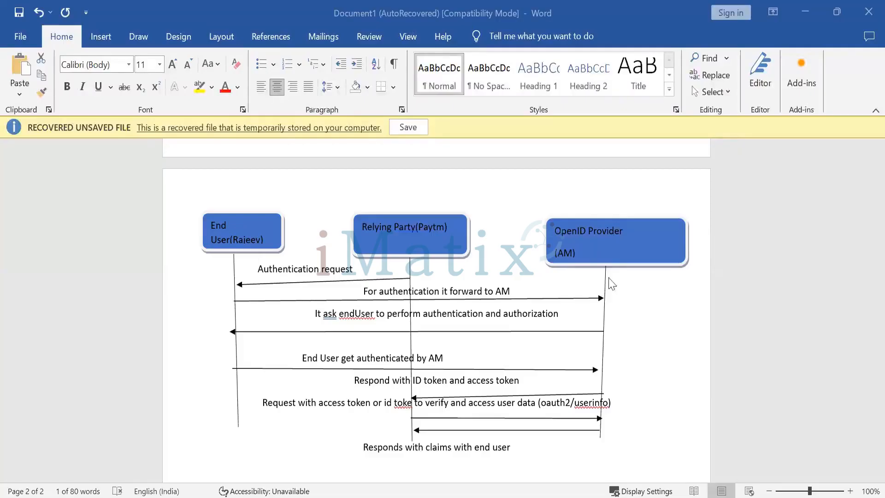
{"action": "scroll", "coordinate": [612, 283], "scroll_direction": "up", "scroll_amount": 10}
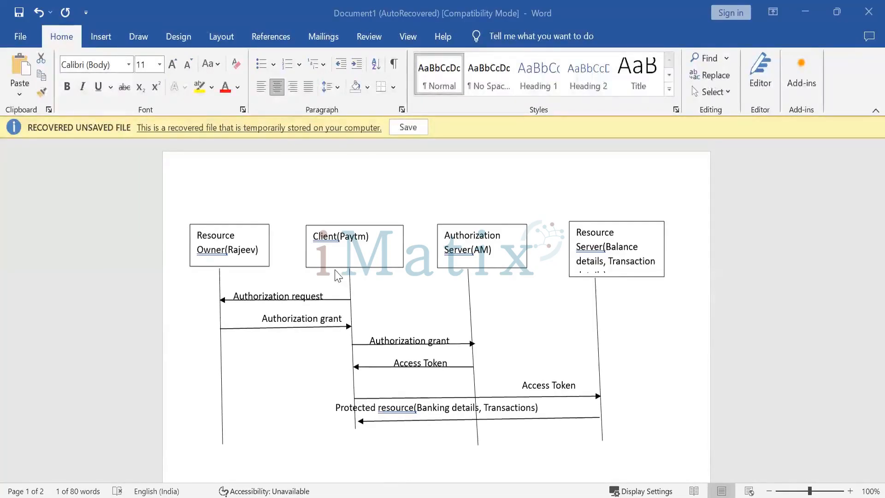
{"action": "scroll", "coordinate": [302, 387], "scroll_direction": "down", "scroll_amount": 10}
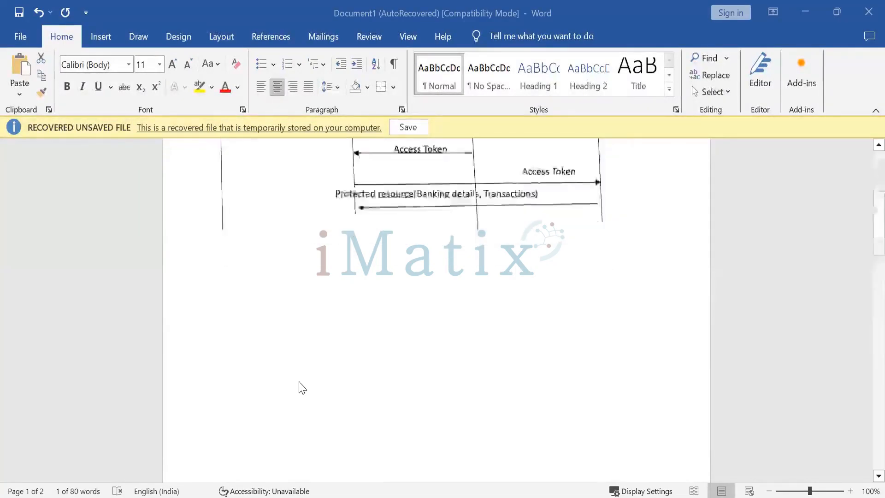
{"action": "scroll", "coordinate": [300, 388], "scroll_direction": "down", "scroll_amount": 5}
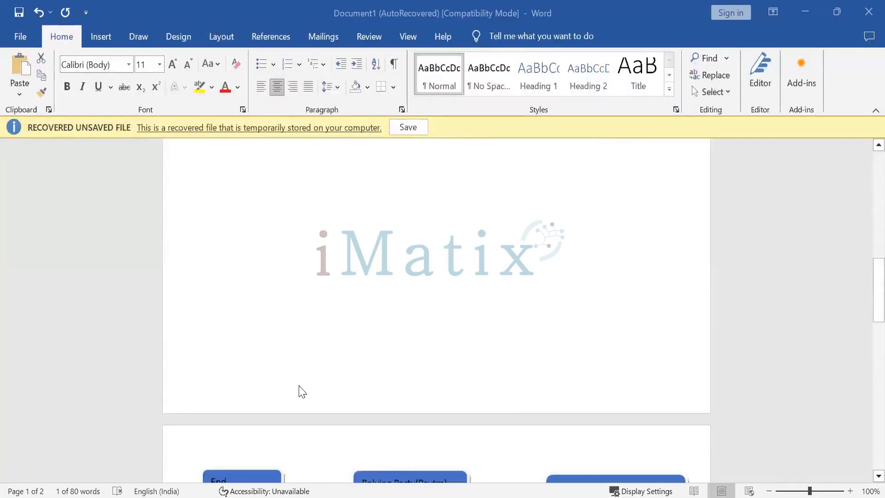
{"action": "scroll", "coordinate": [330, 383], "scroll_direction": "up", "scroll_amount": 10}
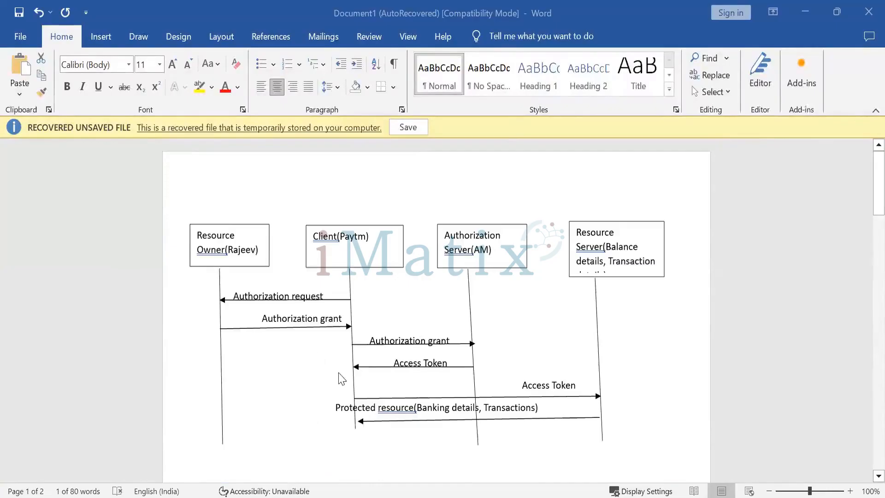
{"action": "scroll", "coordinate": [336, 386], "scroll_direction": "down", "scroll_amount": 10}
{"action": "scroll", "coordinate": [338, 388], "scroll_direction": "up", "scroll_amount": 10}
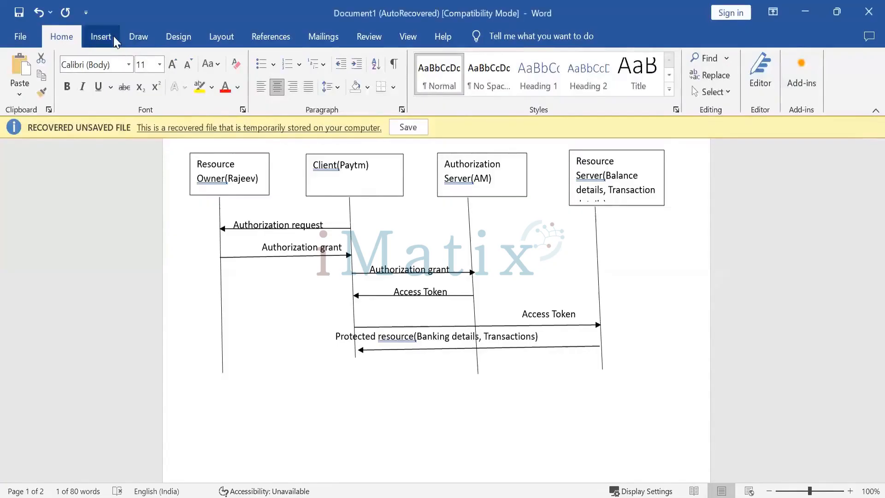
Draw a rectangle about 11.7 cm wide and 3 cm tall around the access-token messages of the first-page diagram.
{"action": "left_click", "coordinate": [100, 36]}
{"action": "left_click", "coordinate": [183, 58]}
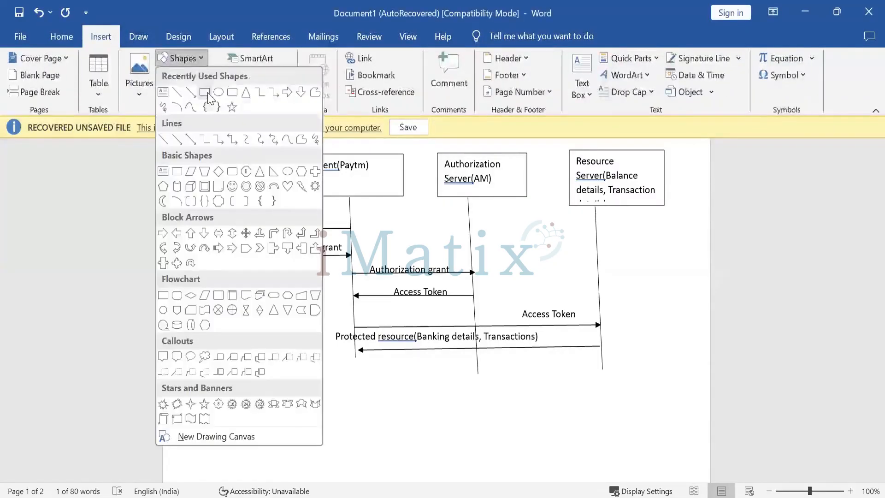
{"action": "left_click", "coordinate": [203, 91]}
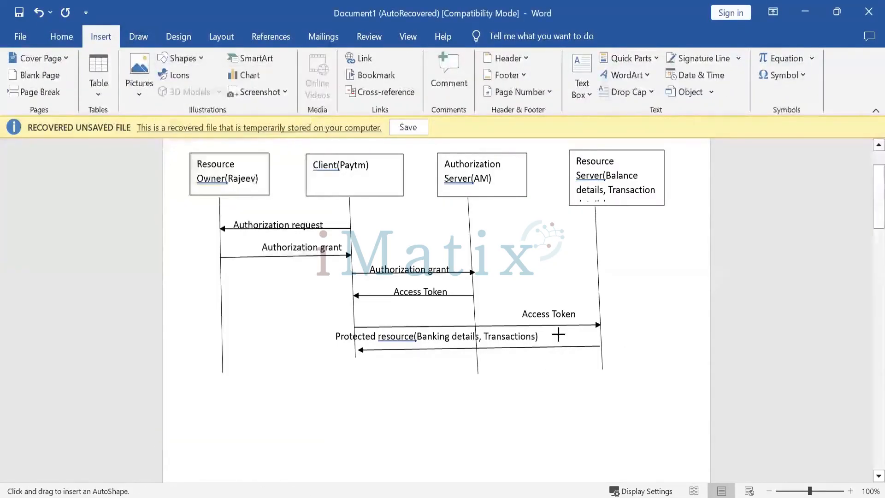
{"action": "mouse_move", "coordinate": [330, 333]}
{"action": "left_mouse_down"}
{"action": "mouse_move", "coordinate": [335, 358]}
{"action": "mouse_move", "coordinate": [500, 411]}
{"action": "mouse_move", "coordinate": [643, 418]}
{"action": "left_mouse_up"}
Draw a rectangle about 14.8 cm wide and 3.6 cm tall enclosing the last three messages of the OIDC diagram and set it to No Fill.
{"action": "scroll", "coordinate": [538, 322], "scroll_direction": "down", "scroll_amount": 5}
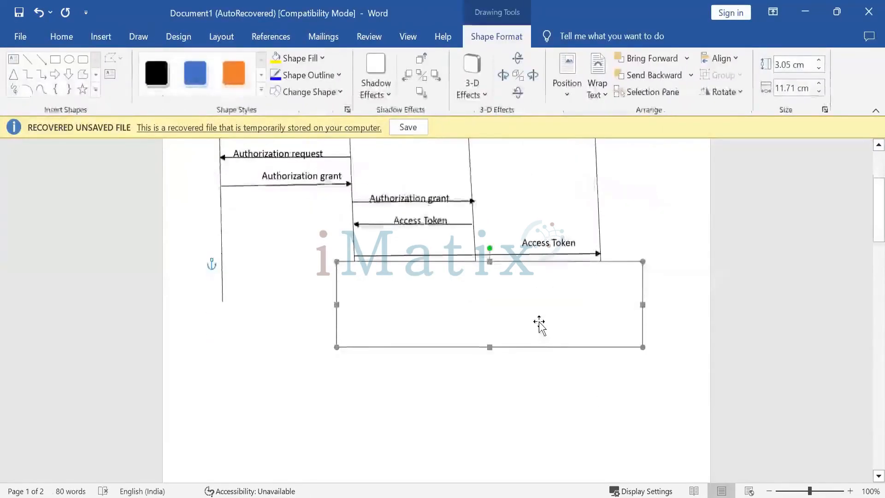
{"action": "scroll", "coordinate": [497, 362], "scroll_direction": "down", "scroll_amount": 10}
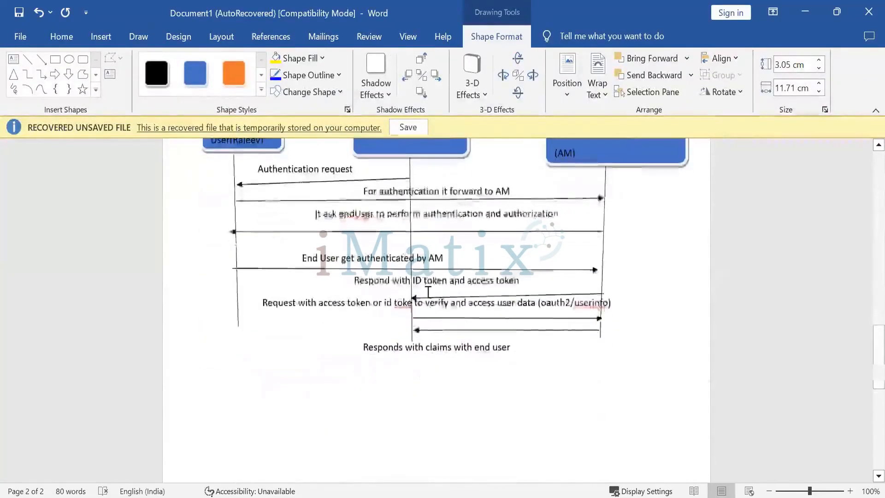
{"action": "left_click", "coordinate": [55, 59]}
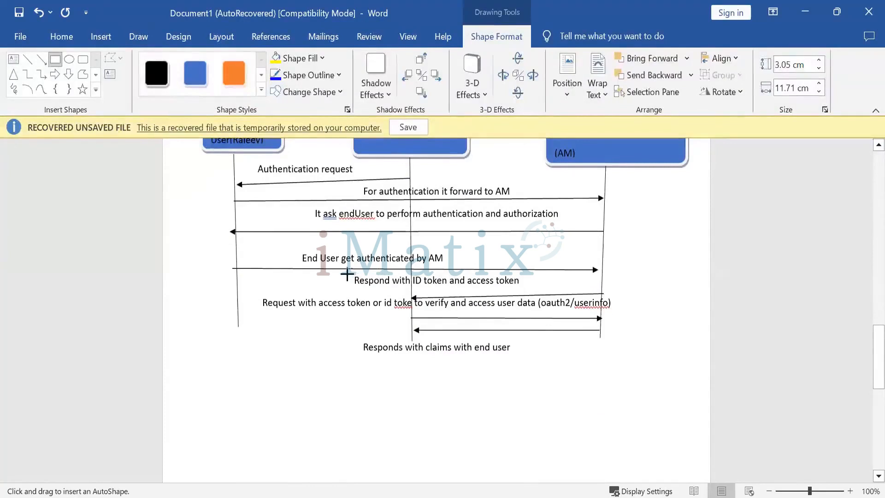
{"action": "left_click_drag", "start_coordinate": [277, 281], "coordinate": [664, 383]}
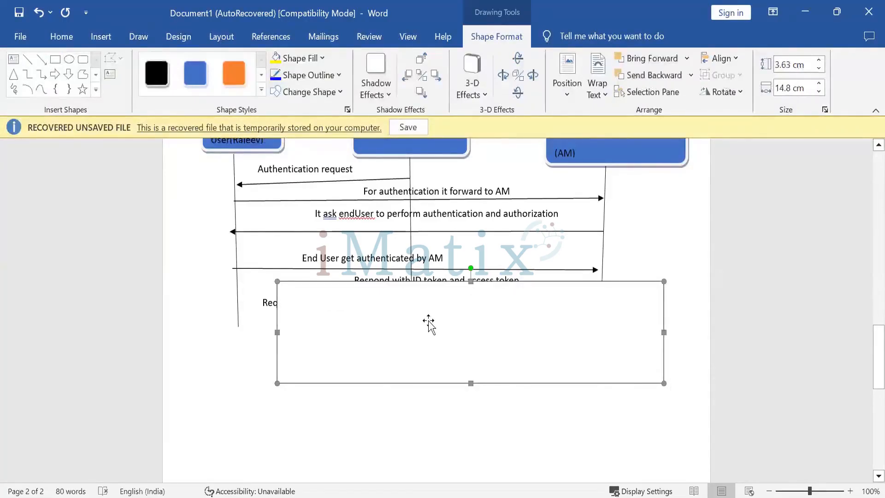
{"action": "mouse_move", "coordinate": [427, 321]}
{"action": "left_mouse_down"}
{"action": "mouse_move", "coordinate": [429, 352]}
{"action": "mouse_move", "coordinate": [424, 323]}
{"action": "left_mouse_up"}
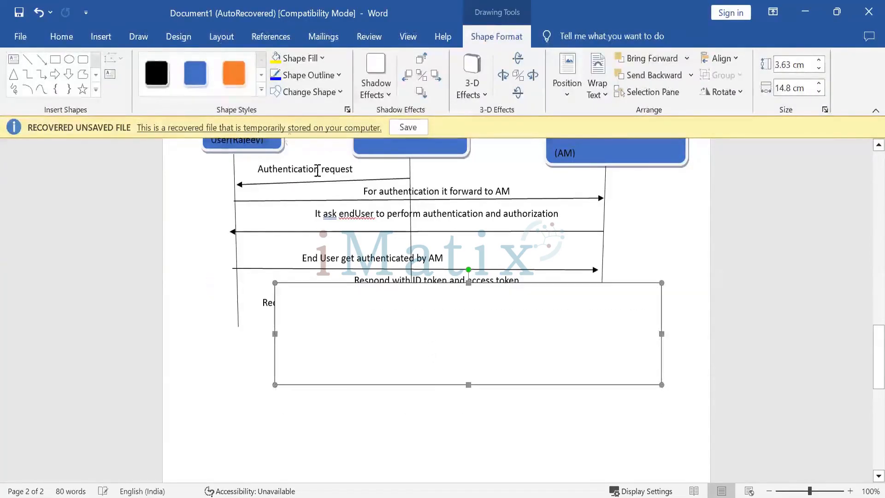
{"action": "left_click", "coordinate": [298, 58]}
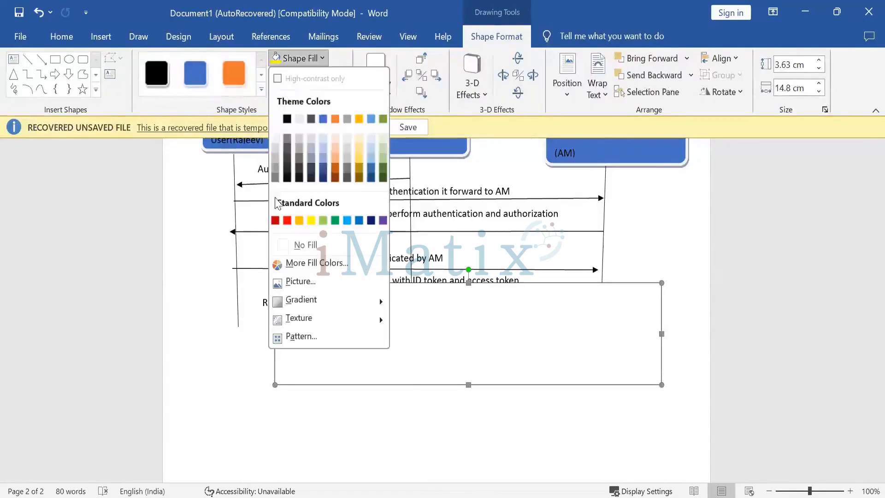
{"action": "left_click", "coordinate": [282, 245]}
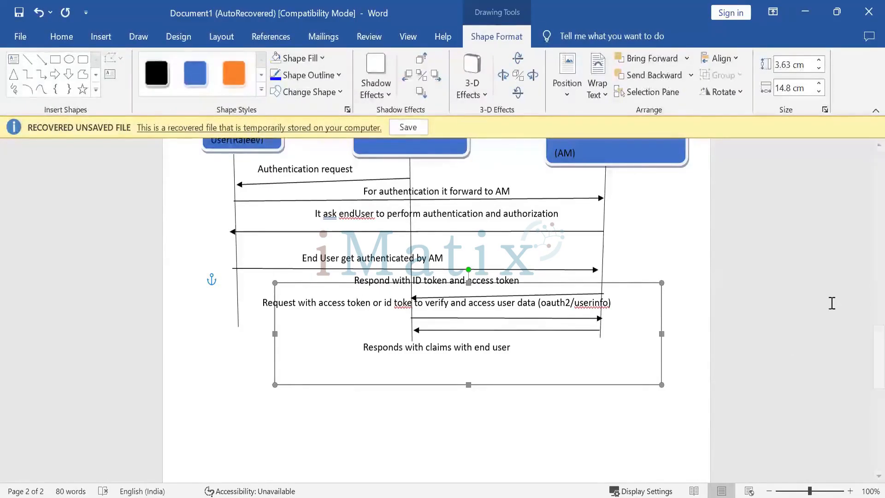
Switch to Notepad++ and select the refreshClient authorize URL on line 14.
{"action": "key", "text": "alt+Tab"}
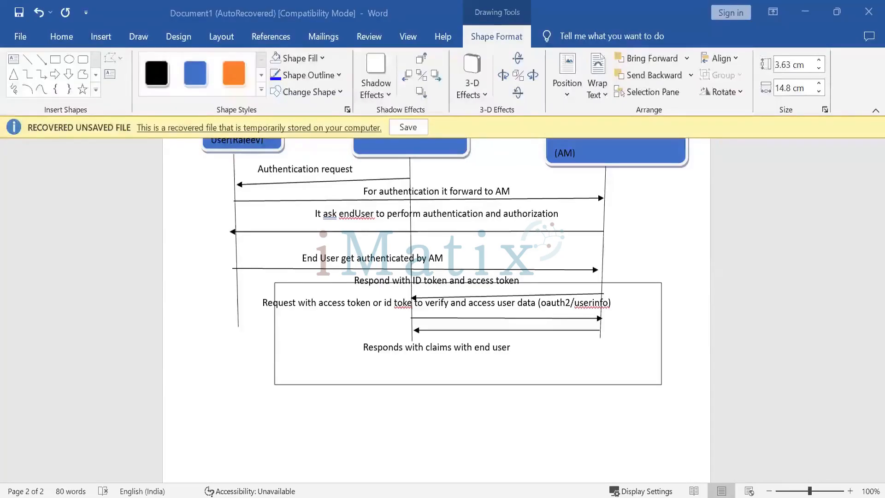
{"action": "left_click", "coordinate": [660, 282]}
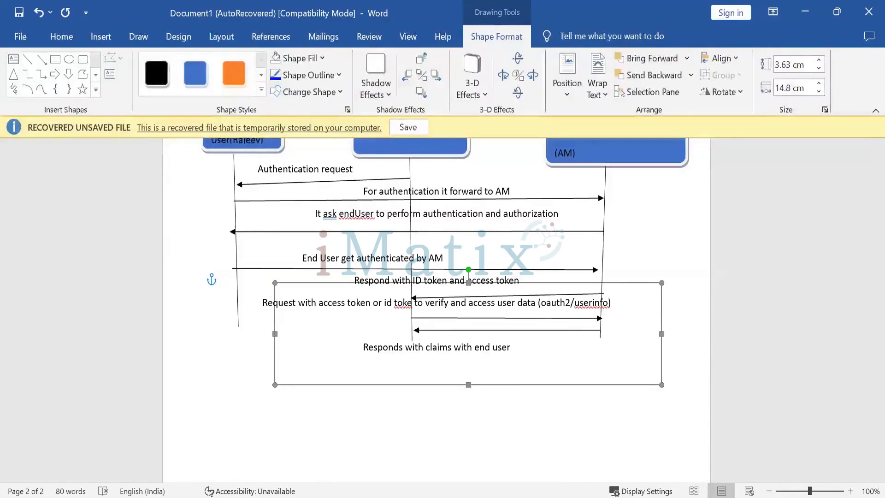
{"action": "key", "text": "alt+Tab"}
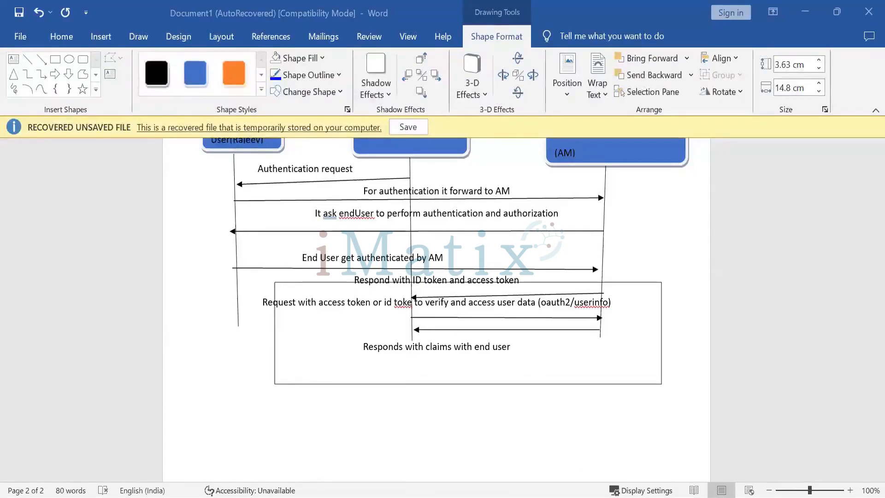
{"action": "mouse_move", "coordinate": [530, 491]}
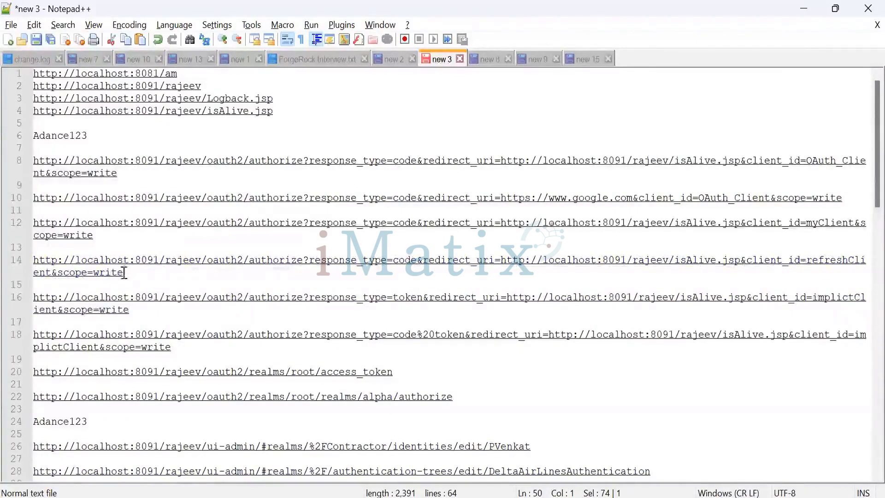
{"action": "left_click_drag", "start_coordinate": [124, 272], "coordinate": [35, 262]}
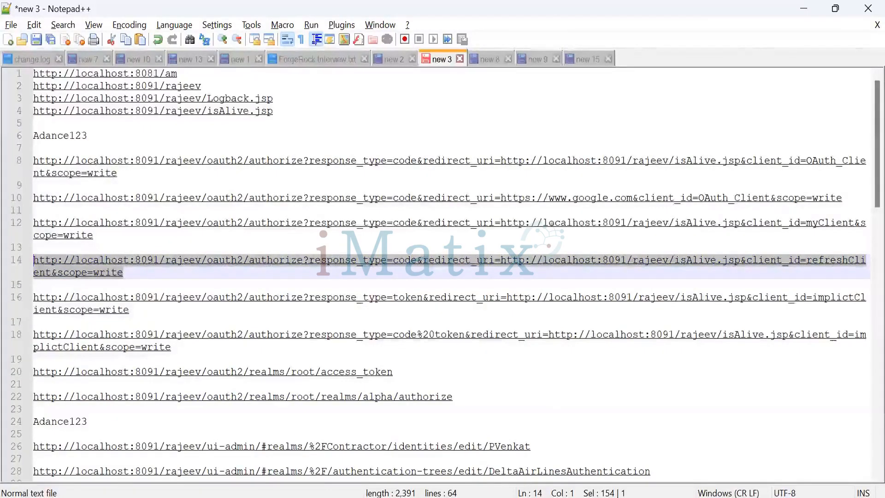
Switch to the ForgeRock admin console in the browser and open the OAuth 2.0 clients list.
{"action": "key", "text": "alt+Tab"}
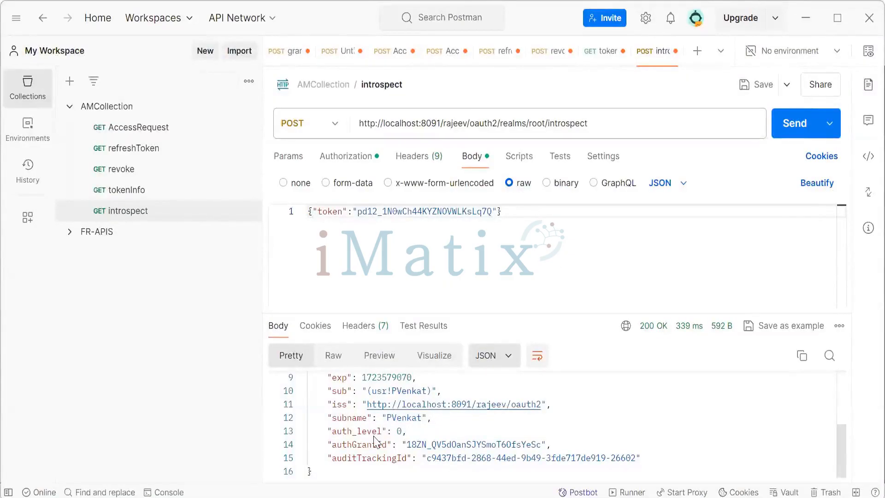
{"action": "key", "text": "alt+Tab"}
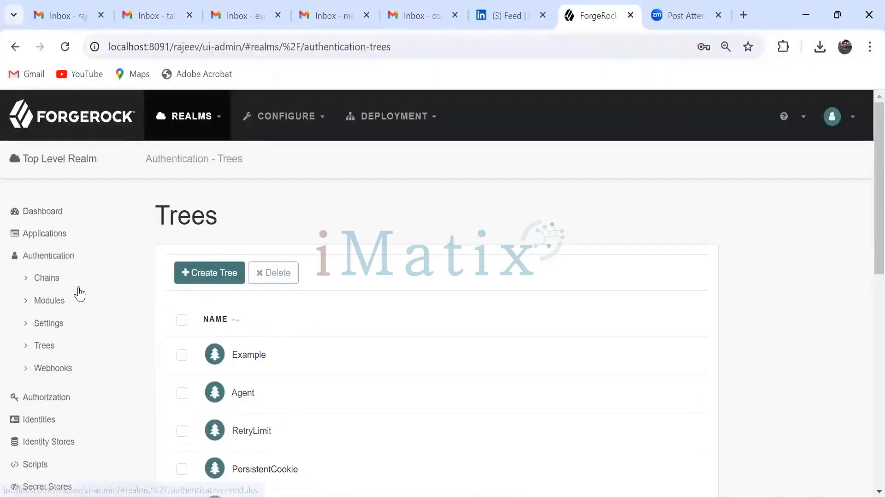
{"action": "left_click", "coordinate": [50, 259]}
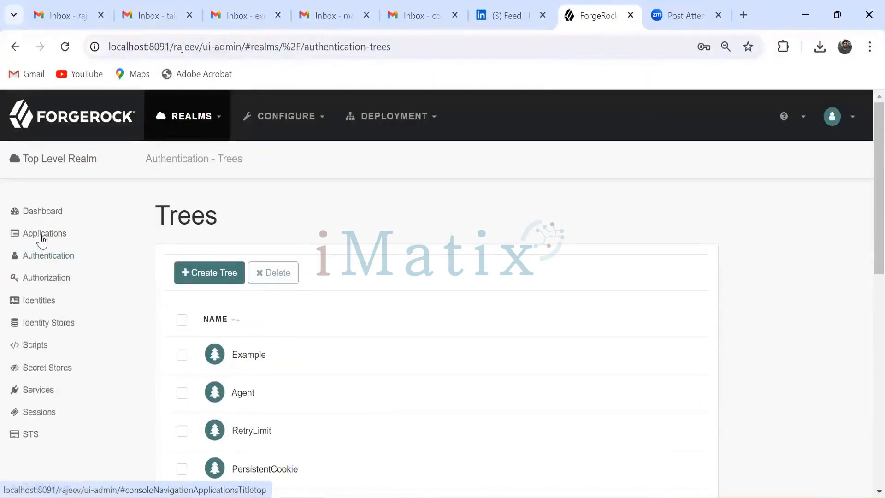
{"action": "left_click", "coordinate": [41, 236]}
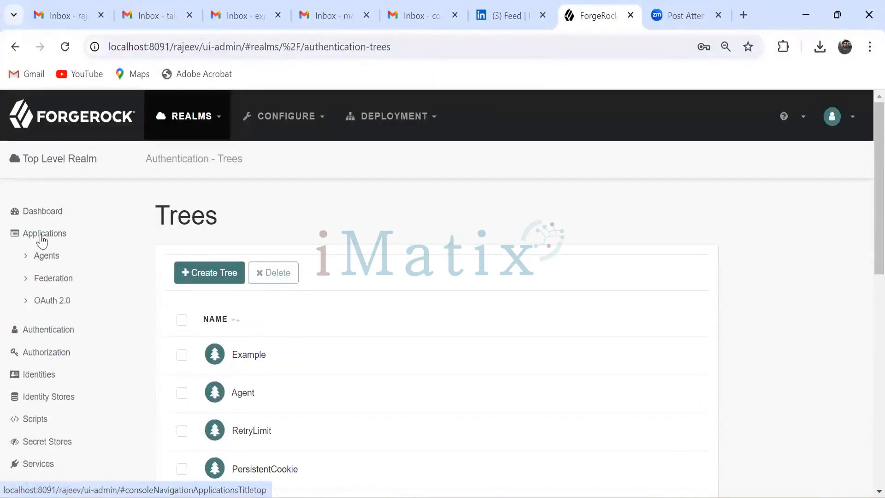
{"action": "left_click", "coordinate": [30, 304]}
{"action": "left_click", "coordinate": [54, 325]}
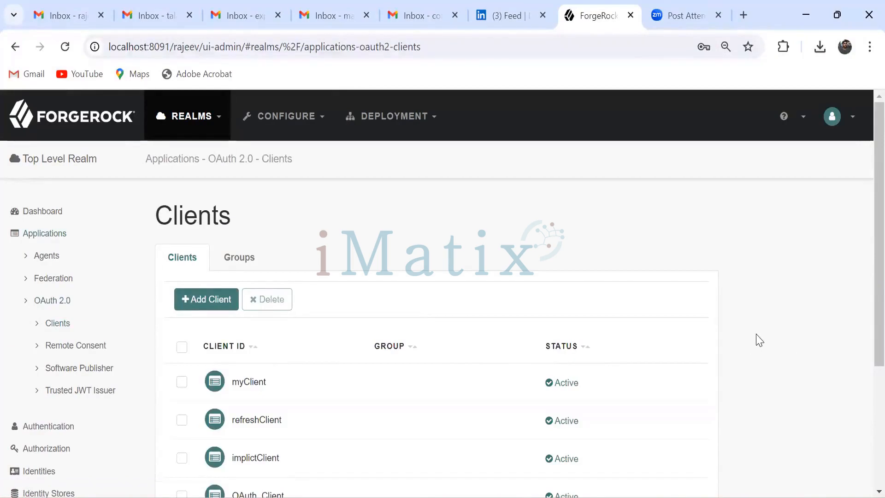
Open OAuth_Client's Advanced settings and review its response types before returning to the clients list.
{"action": "scroll", "coordinate": [760, 340], "scroll_direction": "down", "scroll_amount": 2}
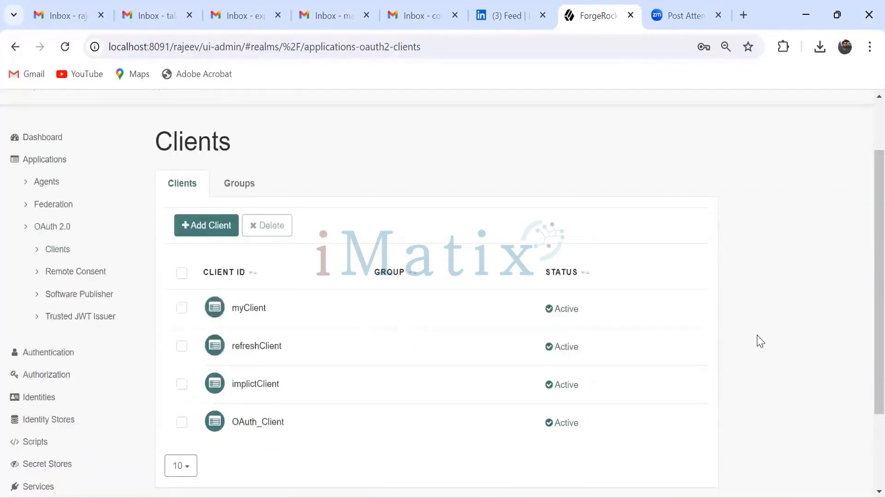
{"action": "left_click", "coordinate": [265, 426]}
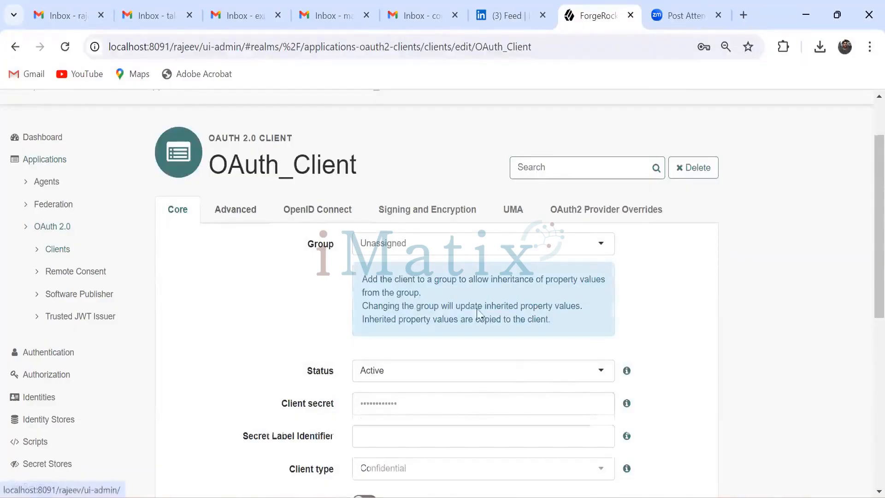
{"action": "left_click", "coordinate": [236, 210]}
{"action": "scroll", "coordinate": [701, 345], "scroll_direction": "down", "scroll_amount": 2}
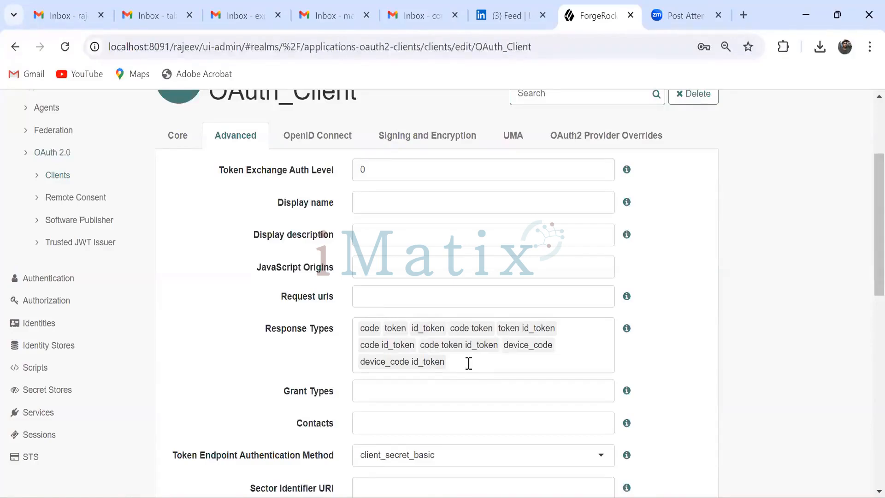
{"action": "scroll", "coordinate": [469, 364], "scroll_direction": "up", "scroll_amount": 5}
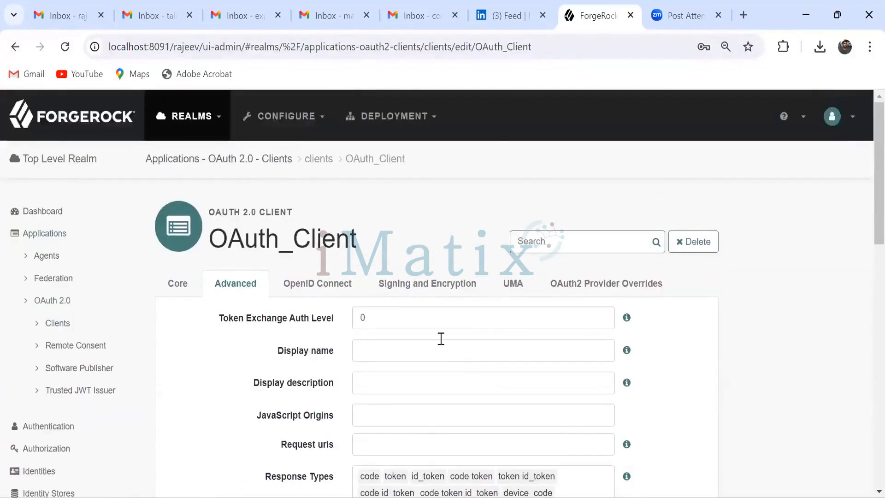
{"action": "left_click", "coordinate": [260, 163]}
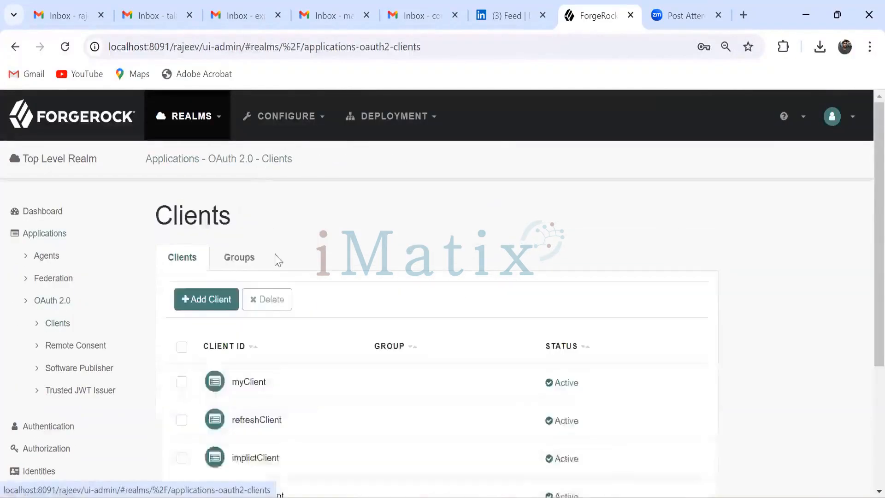
Open refreshClient's Advanced settings and review the available grant types and its response types.
{"action": "scroll", "coordinate": [323, 369], "scroll_direction": "down", "scroll_amount": 3}
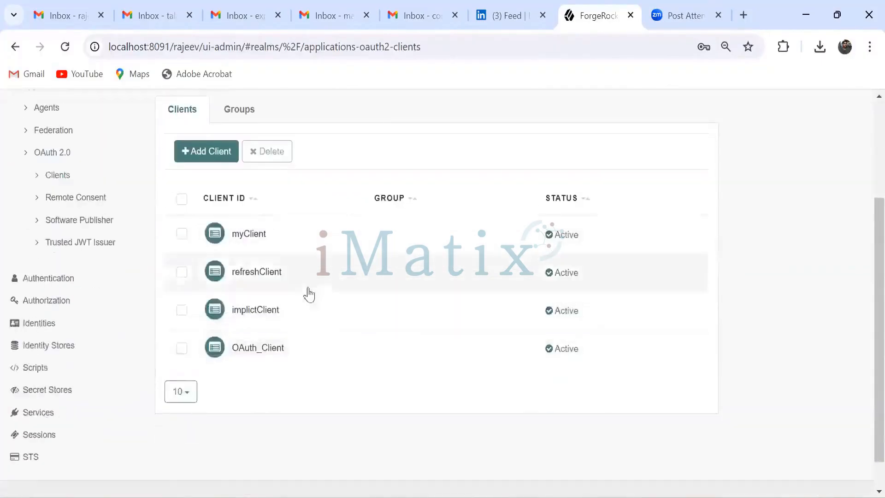
{"action": "left_click", "coordinate": [266, 277]}
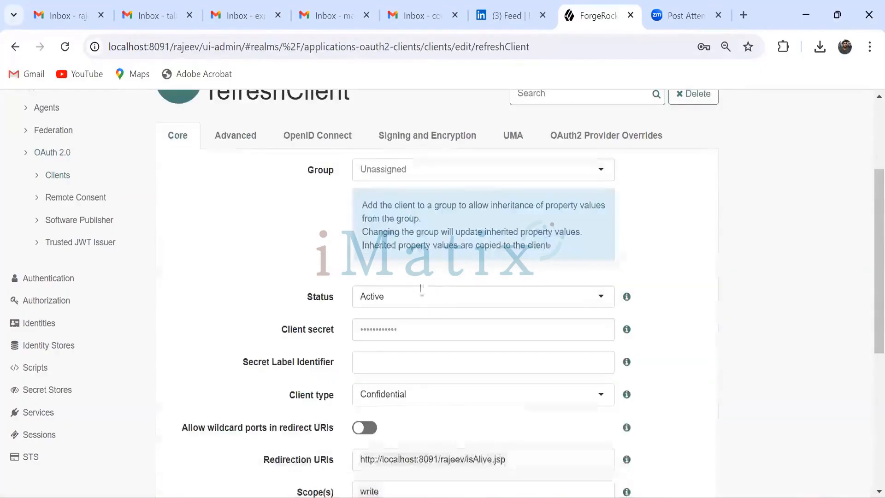
{"action": "left_click", "coordinate": [238, 136]}
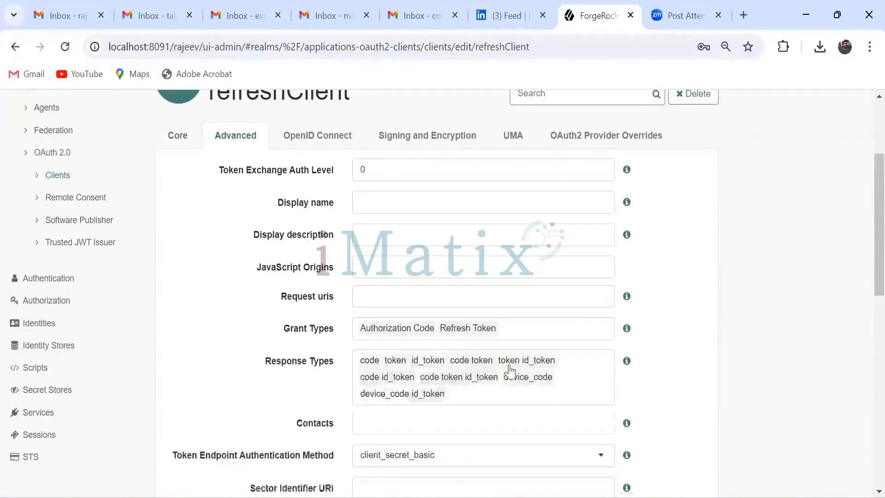
{"action": "left_click", "coordinate": [547, 330]}
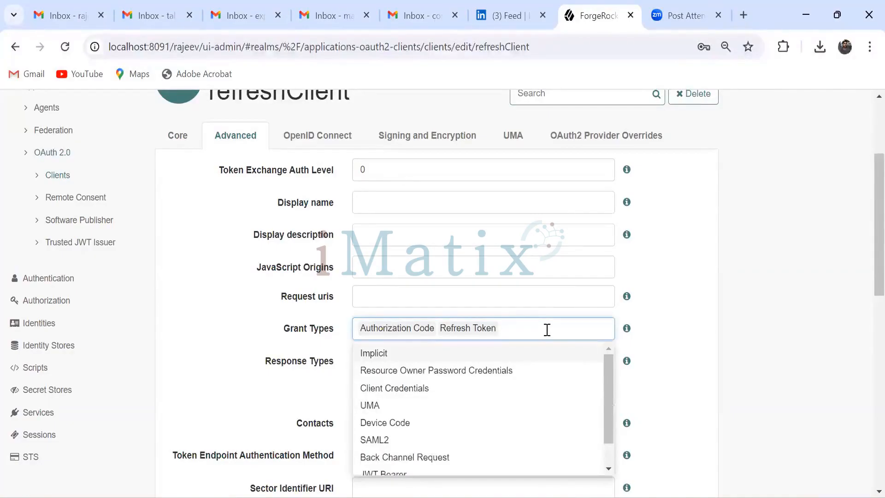
{"action": "left_click_drag", "start_coordinate": [610, 389], "coordinate": [617, 421]}
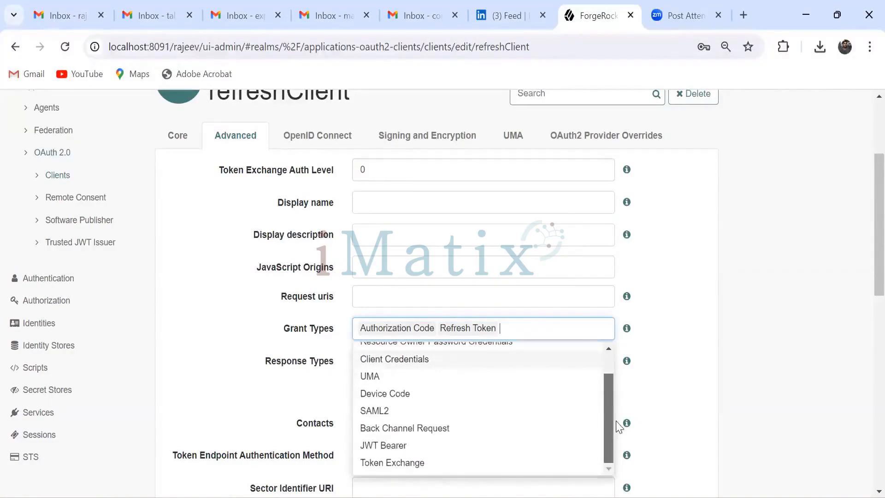
{"action": "left_click", "coordinate": [676, 360]}
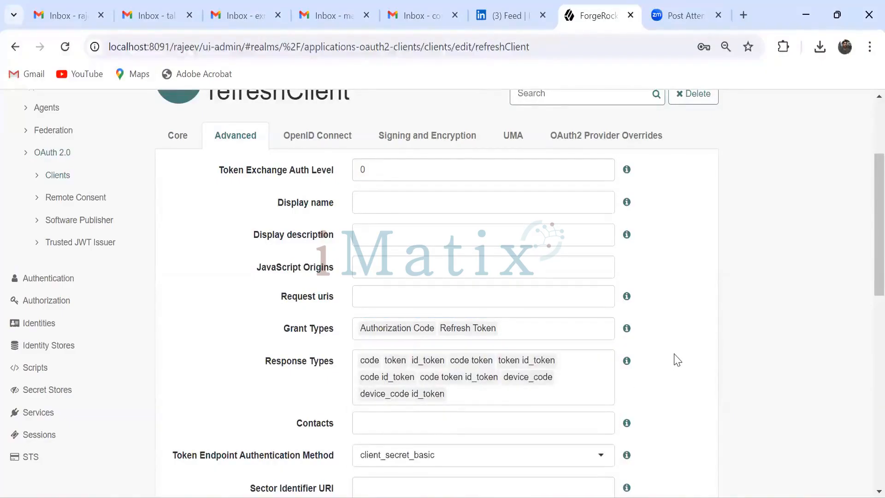
{"action": "left_click", "coordinate": [493, 397]}
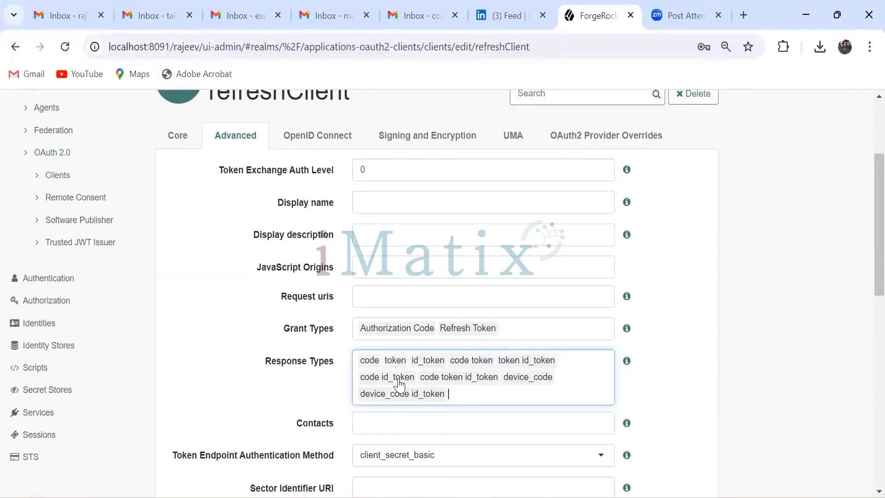
{"action": "left_click", "coordinate": [644, 393]}
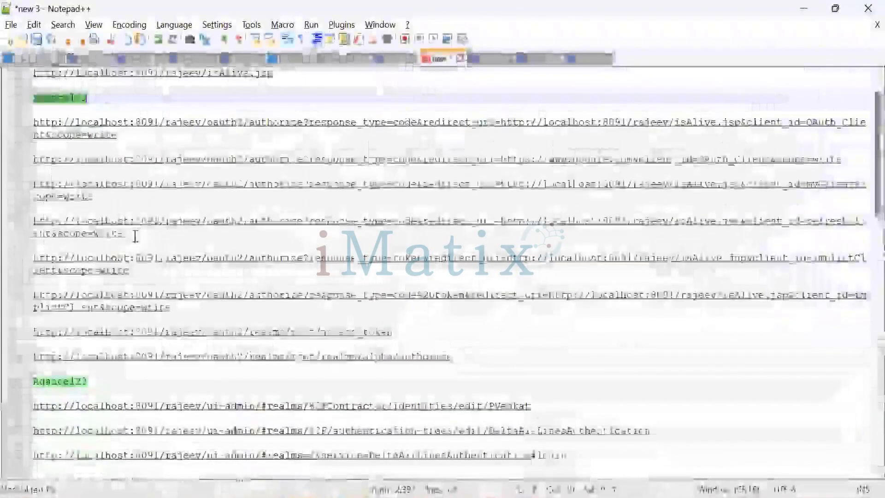
{"action": "left_click", "coordinate": [123, 233]}
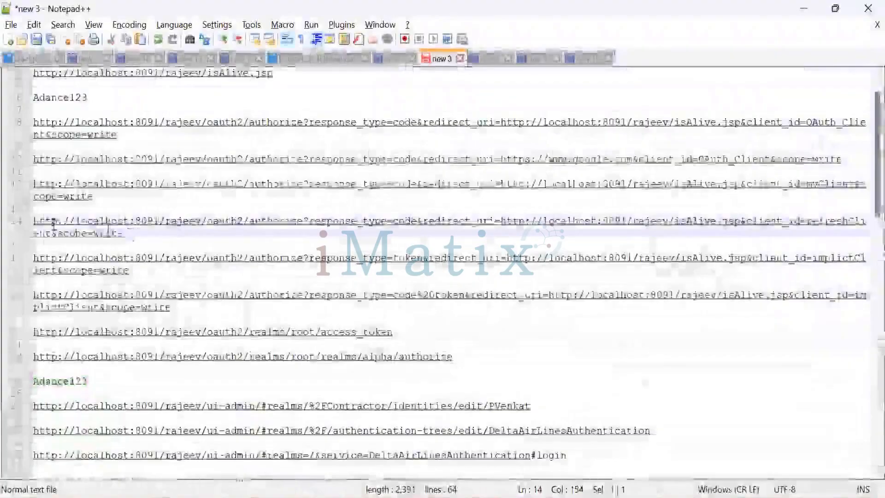
{"action": "left_click_drag", "start_coordinate": [124, 233], "coordinate": [33, 223]}
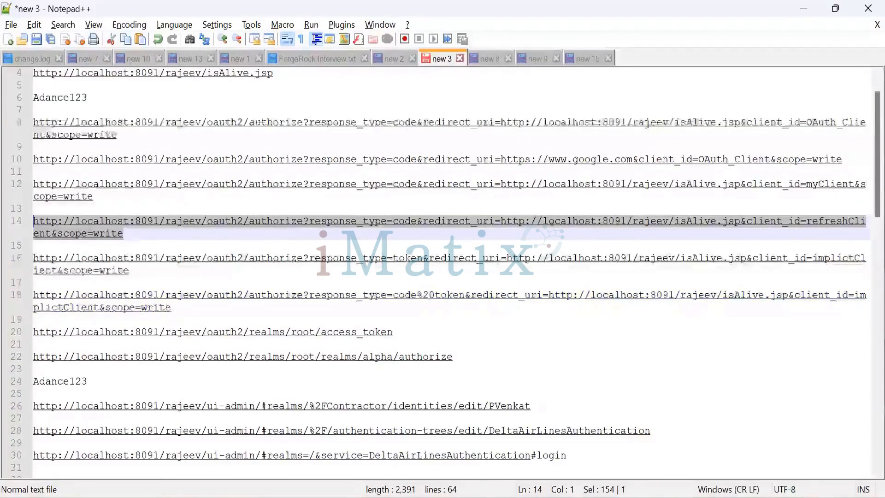
{"action": "left_click", "coordinate": [474, 405]}
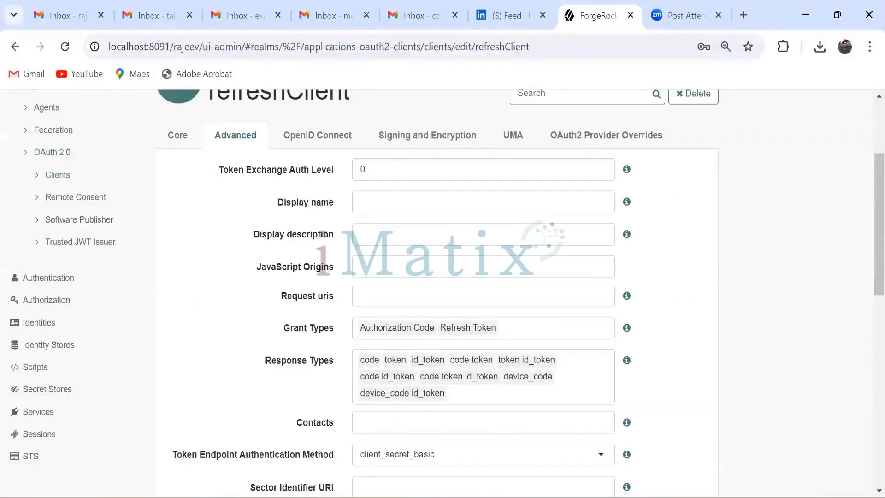
Switch to Notepad++ and set the response_type in the implicitClient authorize URL on line 18 to code%20id_token.
{"action": "key", "text": "alt+Tab"}
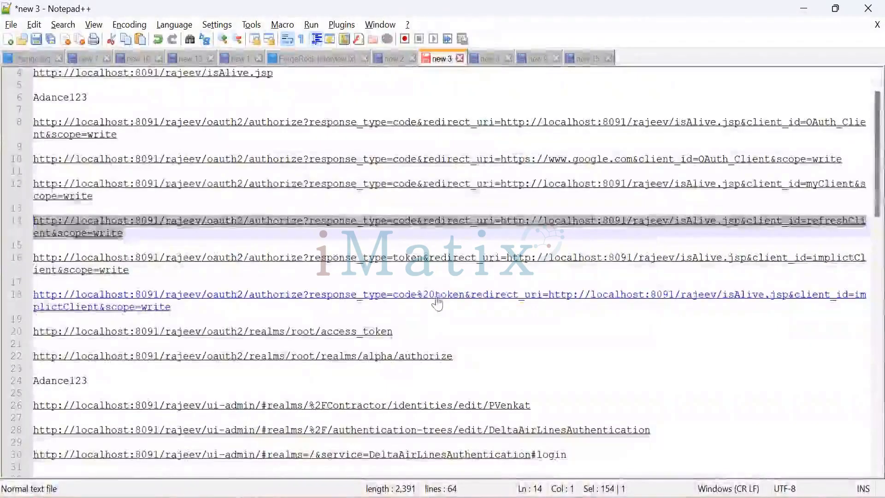
{"action": "left_click", "coordinate": [436, 297]}
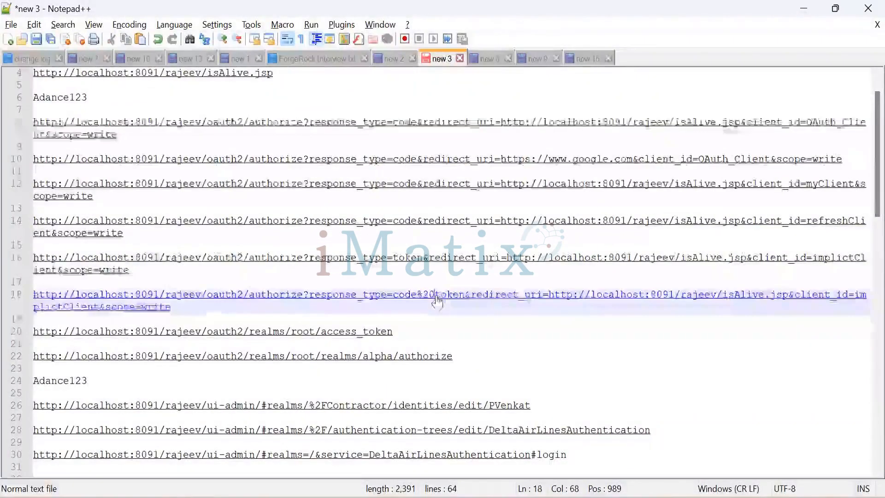
{"action": "left_click_drag", "start_coordinate": [437, 302], "coordinate": [464, 304]}
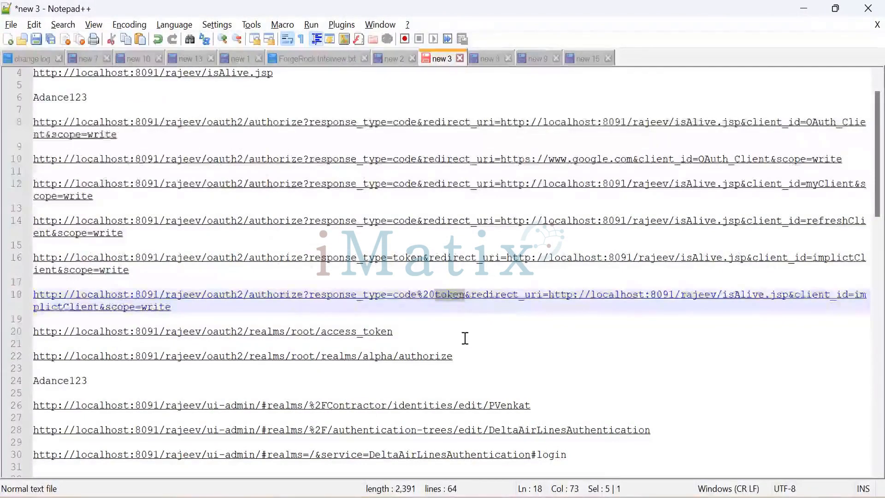
{"action": "key", "text": "Delete"}
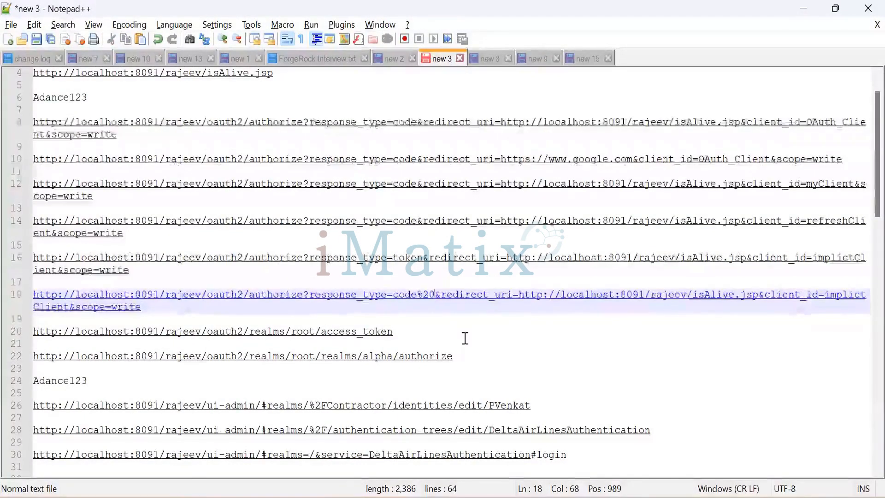
{"action": "type", "text": "id_"}
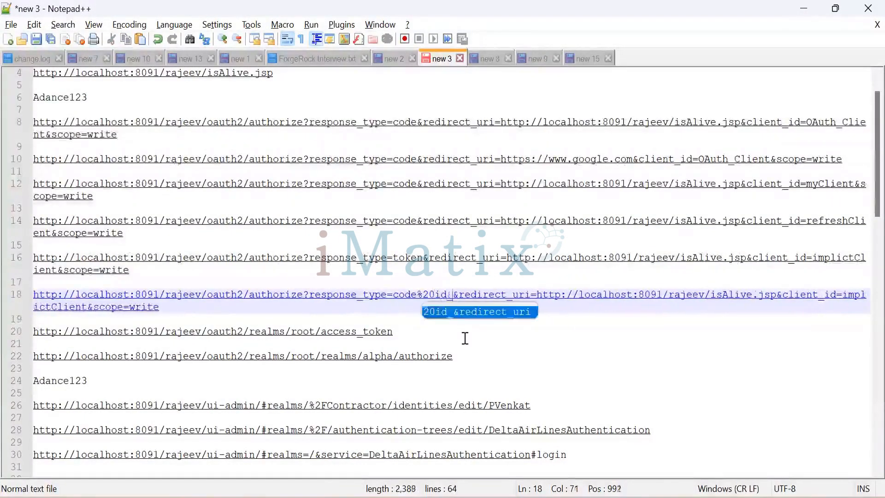
{"action": "type", "text": "token"}
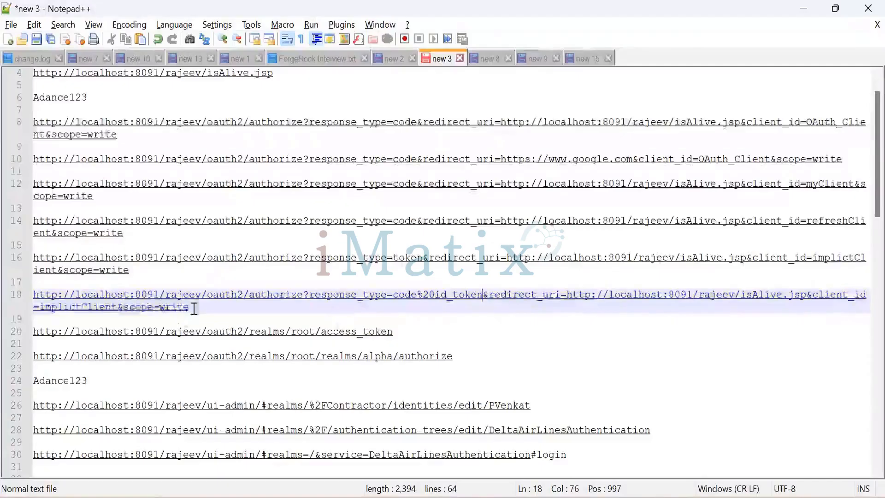
Copy the edited line 18 authorize URL and open it in an incognito browser window.
{"action": "left_click_drag", "start_coordinate": [193, 306], "coordinate": [33, 297]}
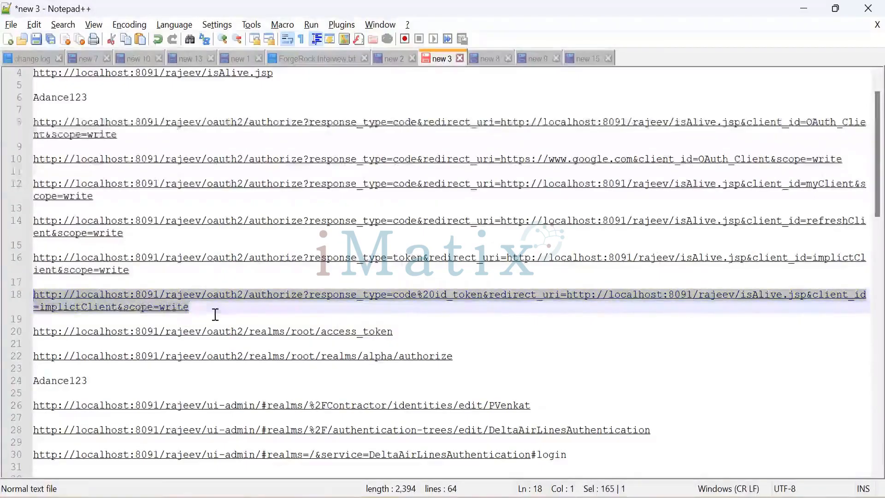
{"action": "mouse_move", "coordinate": [431, 497]}
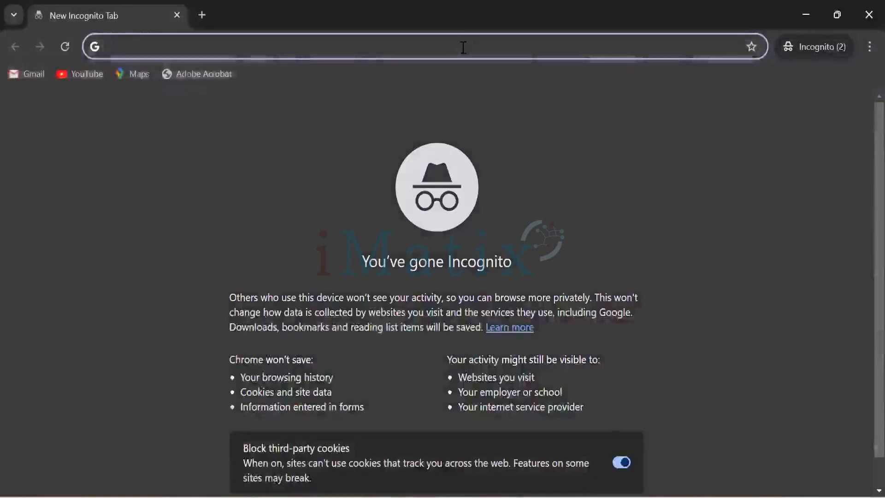
{"action": "type", "text": "http://localhost:8091/rajeev/oauth2/authorize?response_type=code%20id_token&redirect_uri=http://localhost:8091/rajeev/isAlive.jsp&client_id=implictClient&scope=write"}
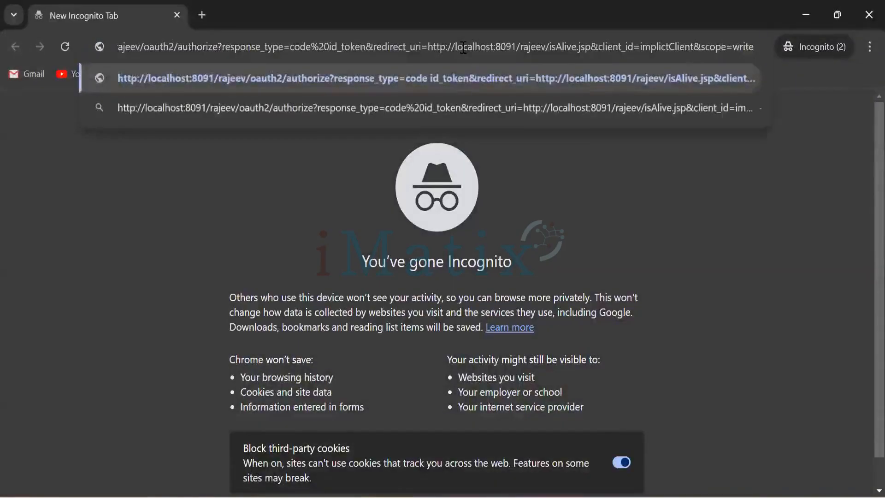
{"action": "key", "text": "Return"}
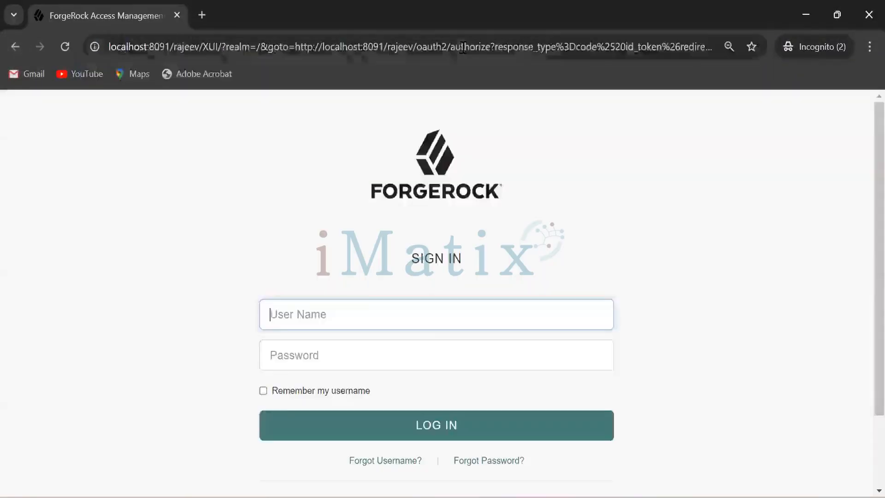
Log in on the ForgeRock sign-in page with the test user's username.
{"action": "left_click", "coordinate": [379, 313]}
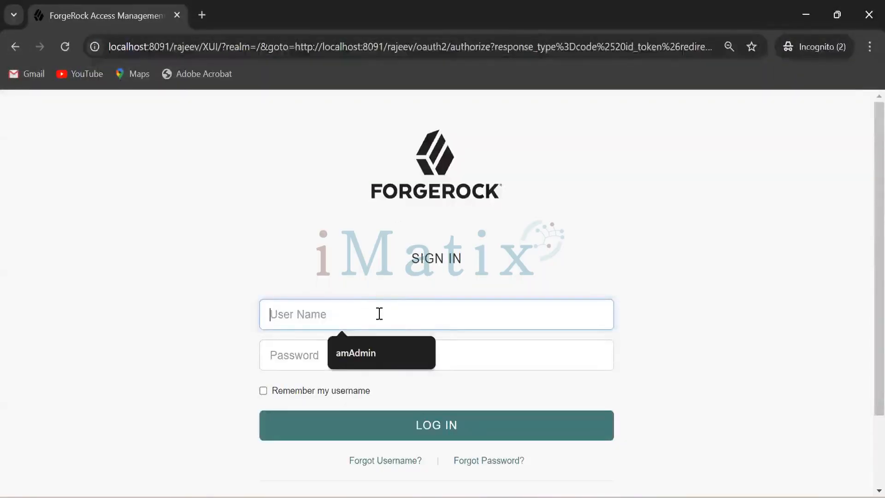
{"action": "type", "text": "PVenkat"}
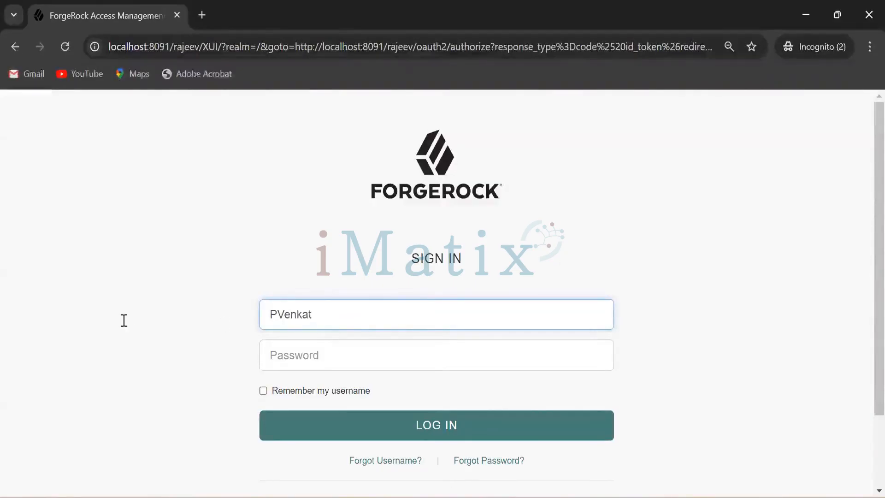
{"action": "key", "text": "alt+Tab"}
{"action": "left_click_drag", "start_coordinate": [115, 319], "coordinate": [27, 318]}
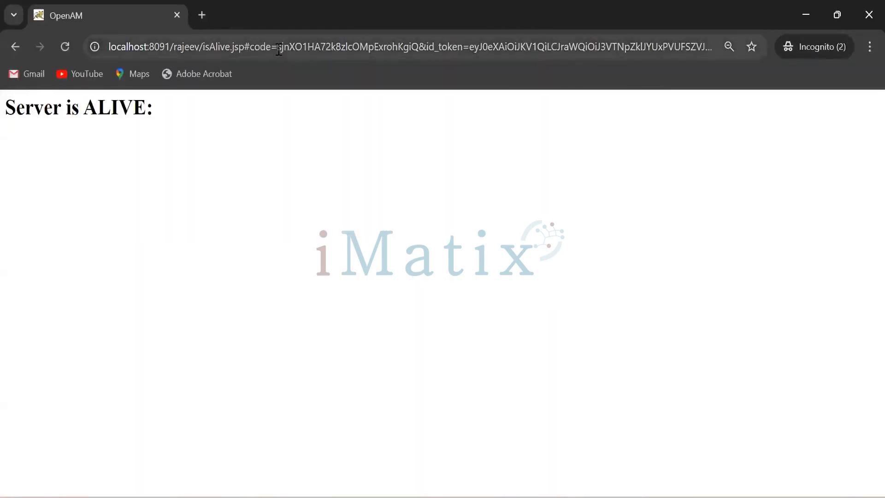
Select the authorization code value in the redirected isAlive.jsp URL.
{"action": "left_click_drag", "start_coordinate": [277, 47], "coordinate": [385, 47]}
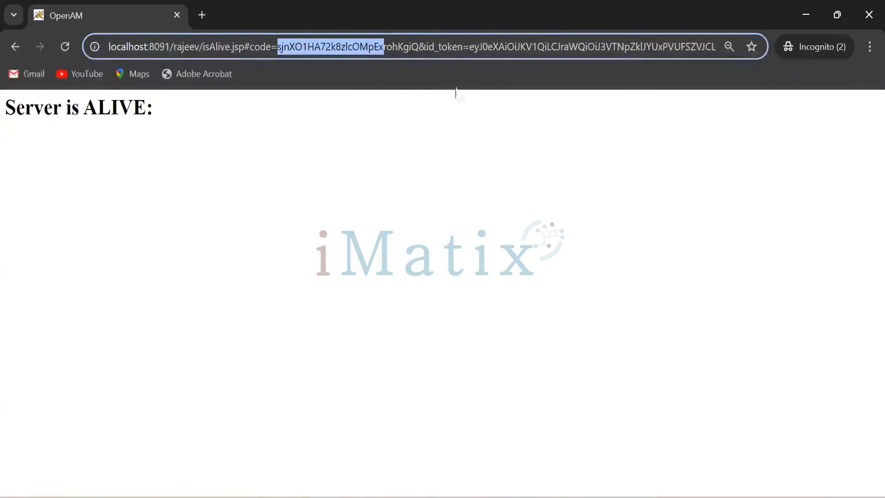
{"action": "left_click", "coordinate": [394, 51]}
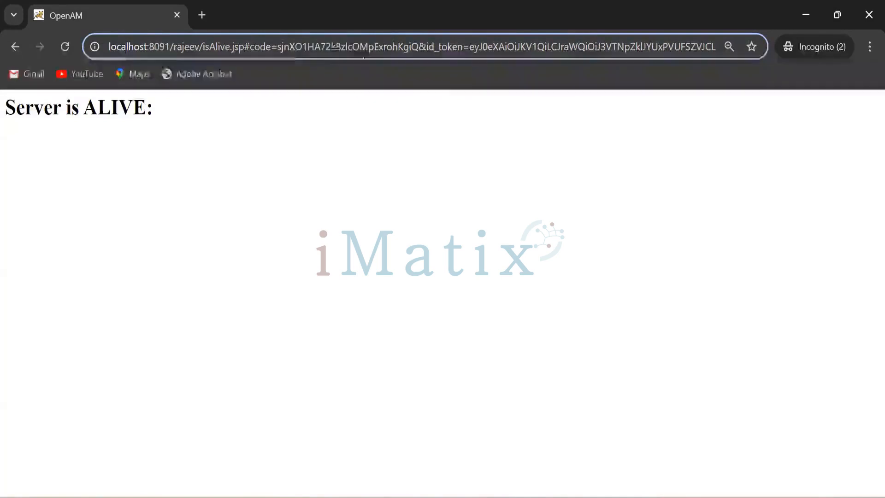
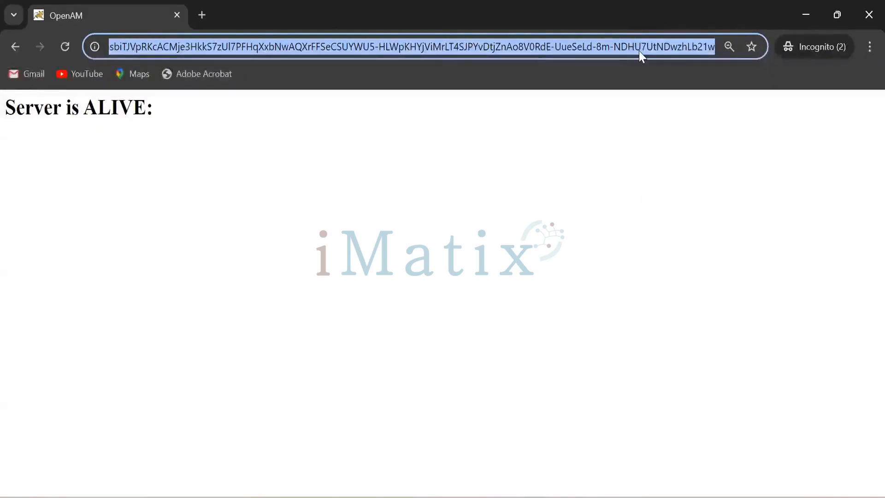
Switch to Notepad++ and paste the redirected isAlive.jsp URL into the empty new 4 tab.
{"action": "key", "text": "alt+Tab"}
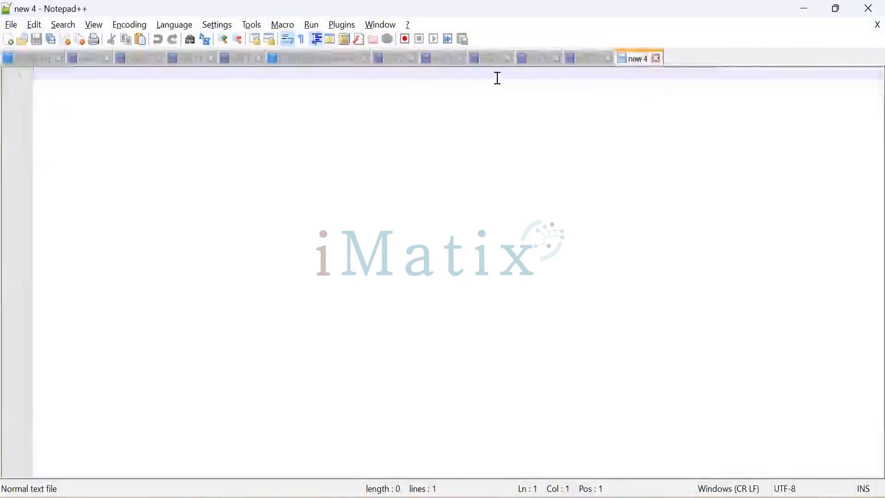
{"action": "key", "text": "ctrl+v"}
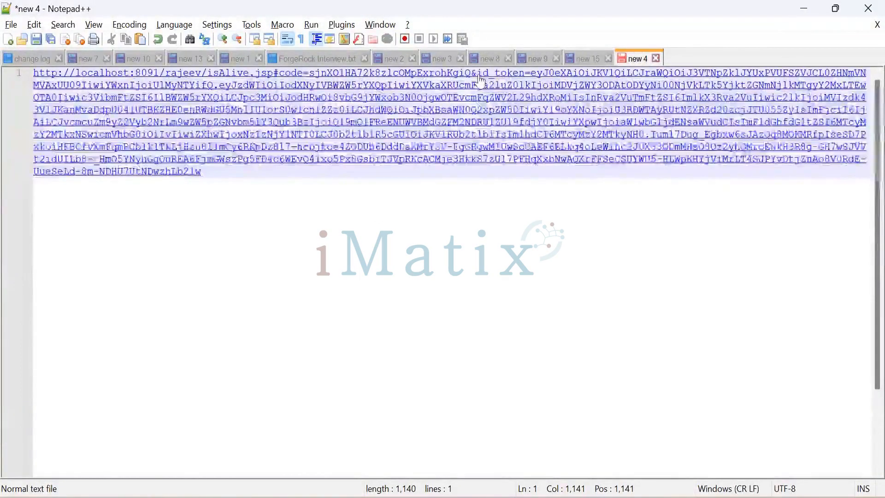
Select and copy the id_token value from the pasted URL, everything after id_token=.
{"action": "left_click_drag", "start_coordinate": [479, 78], "coordinate": [644, 143]}
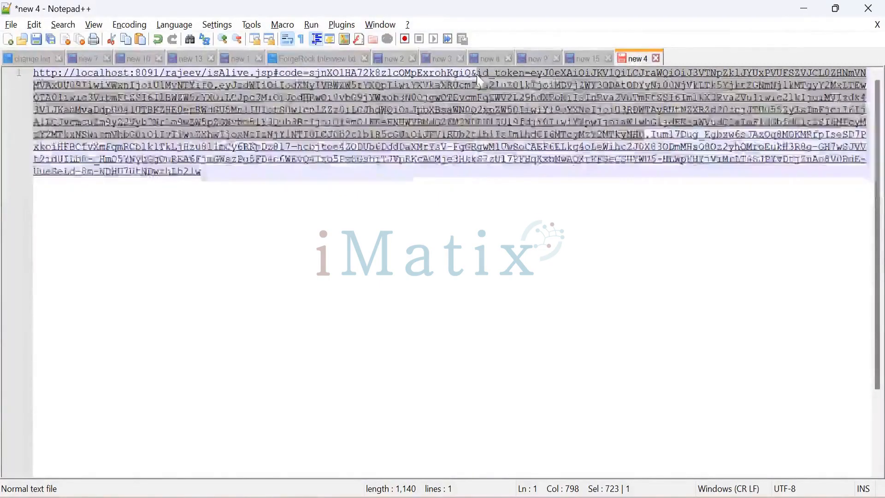
{"action": "left_click", "coordinate": [532, 76]}
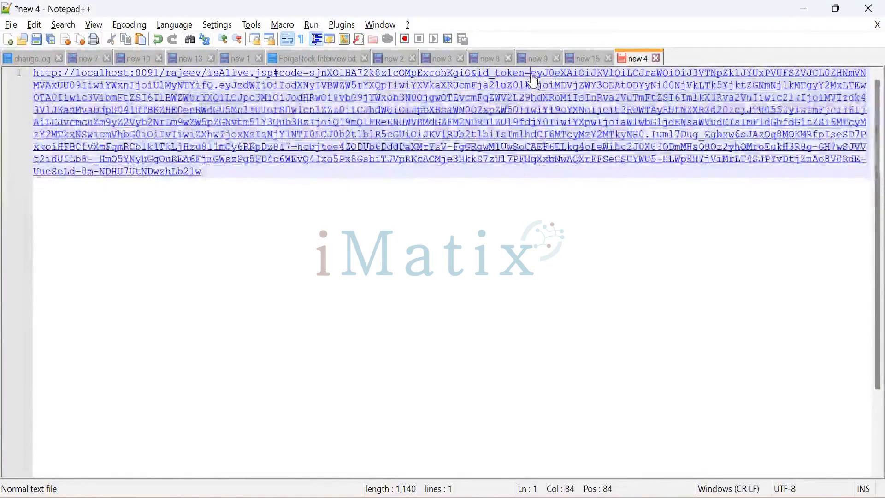
{"action": "left_click_drag", "start_coordinate": [532, 76], "coordinate": [645, 140]}
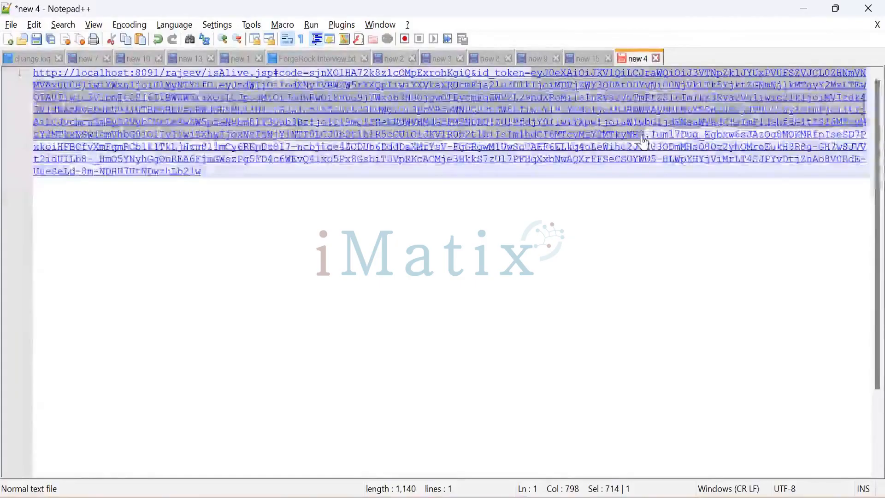
{"action": "left_click_drag", "start_coordinate": [644, 139], "coordinate": [297, 179]}
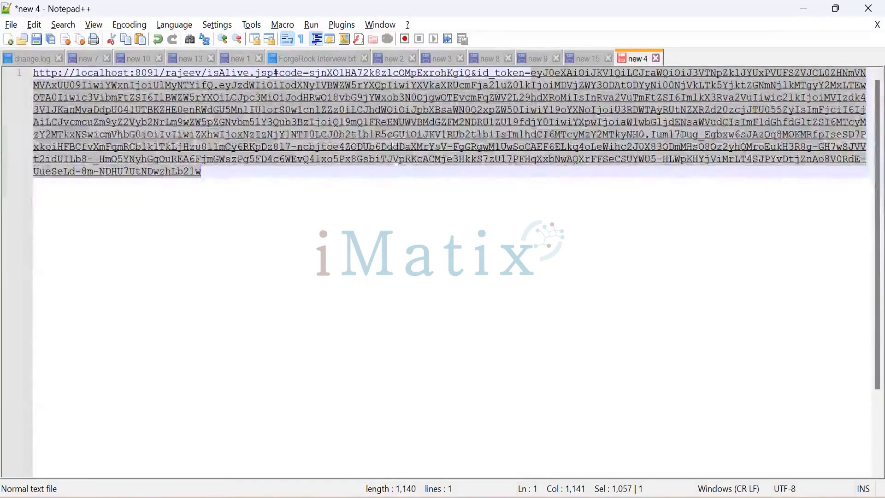
{"action": "right_click", "coordinate": [388, 130]}
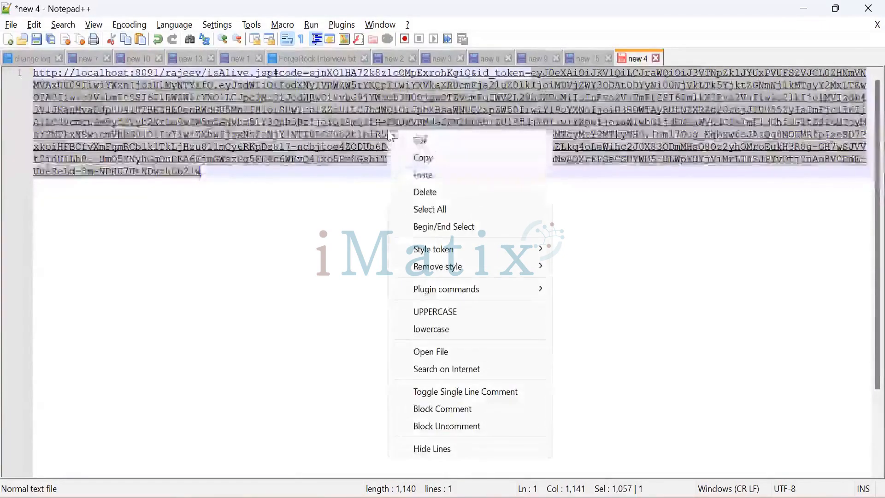
{"action": "left_click", "coordinate": [420, 159]}
Paste the copied id_token value on its own line a few lines below the URL.
{"action": "left_click", "coordinate": [252, 180]}
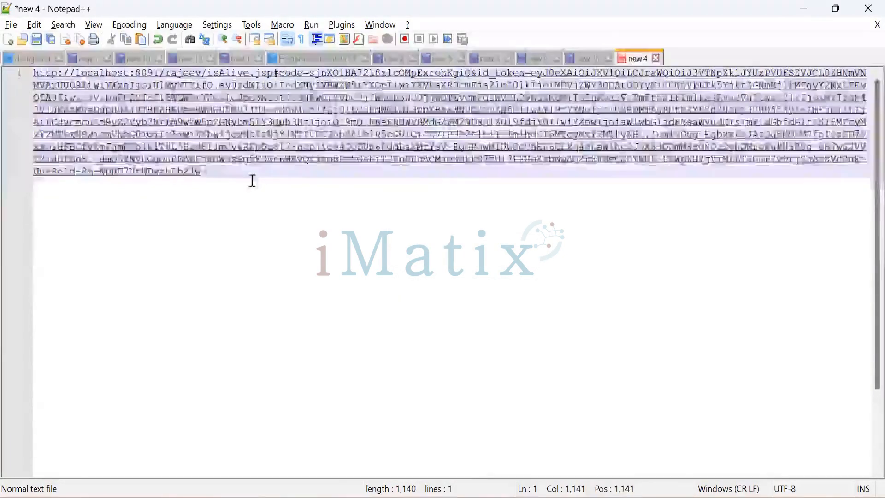
{"action": "key", "text": "Return"}
{"action": "key", "text": "Return"}
{"action": "key", "text": "Return"}
{"action": "key", "text": "Return"}
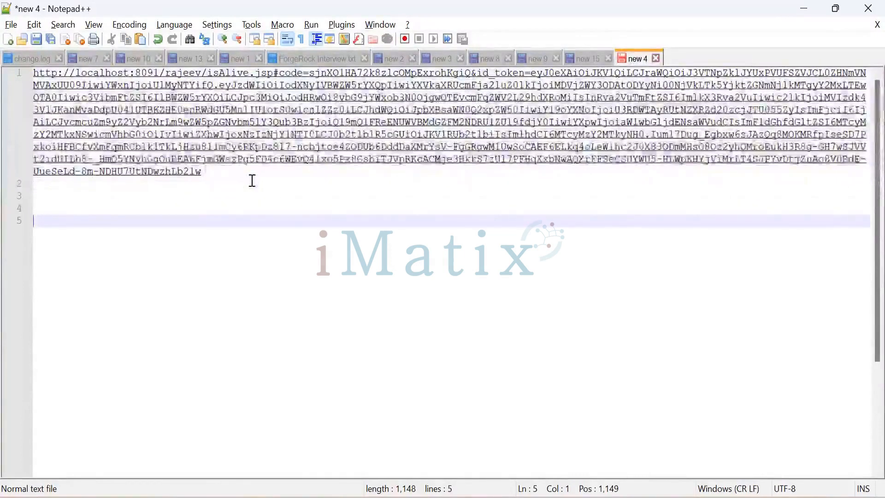
{"action": "key", "text": "ctrl+v"}
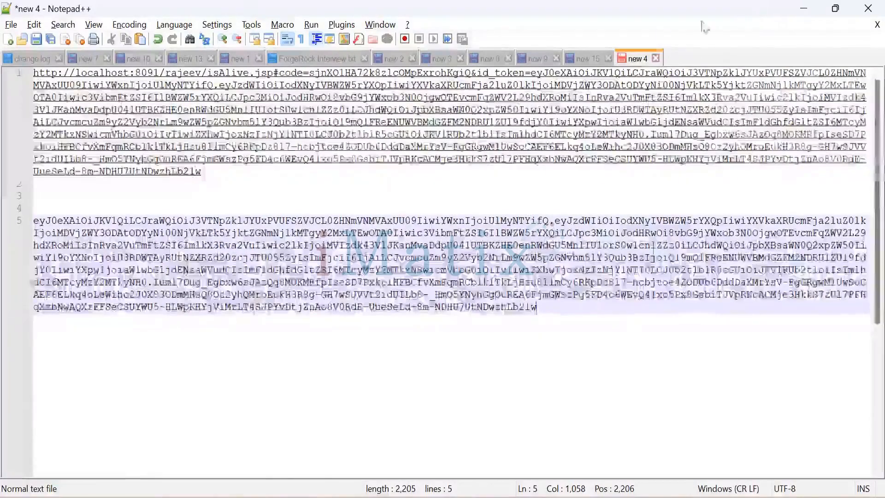
Switch to the browser, open a new tab and go to jwt.io.
{"action": "key", "text": "alt+Tab"}
{"action": "key", "text": "ctrl+t"}
{"action": "type", "text": "jw"}
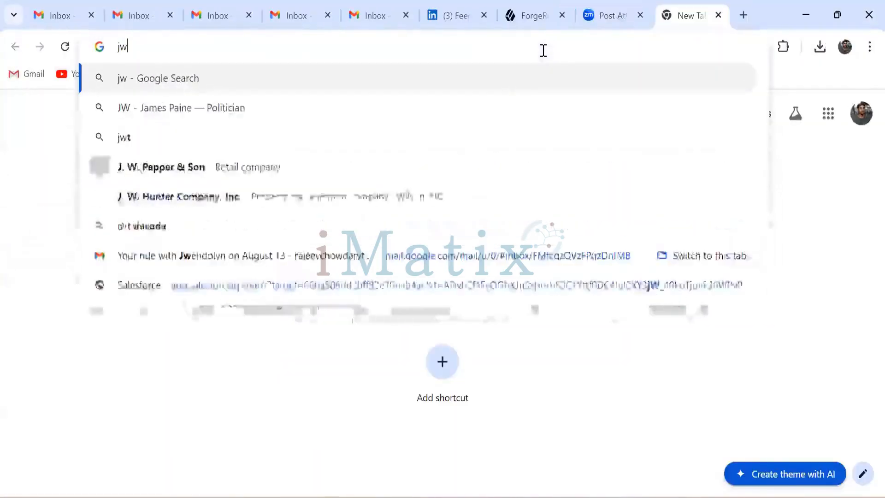
{"action": "type", "text": "t.io"}
{"action": "key", "text": "Return"}
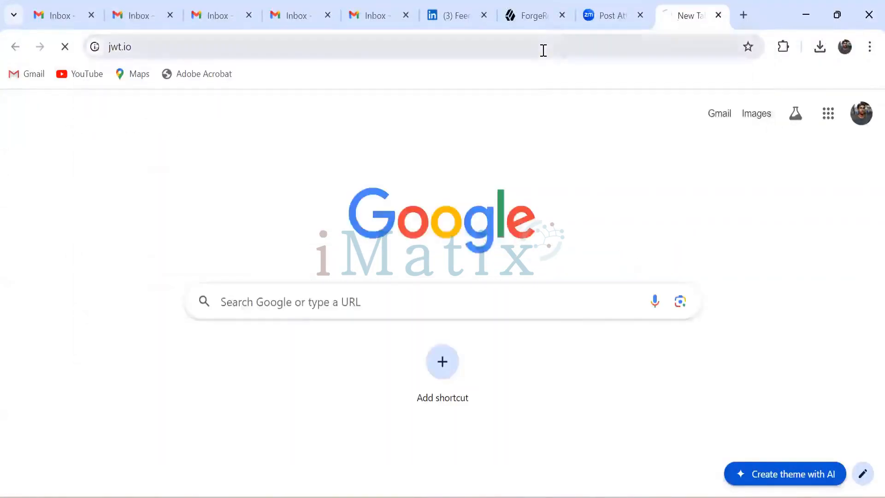
Replace the sample token in the jwt.io Encoded box with the copied id_token.
{"action": "scroll", "coordinate": [392, 277], "scroll_direction": "down", "scroll_amount": 10}
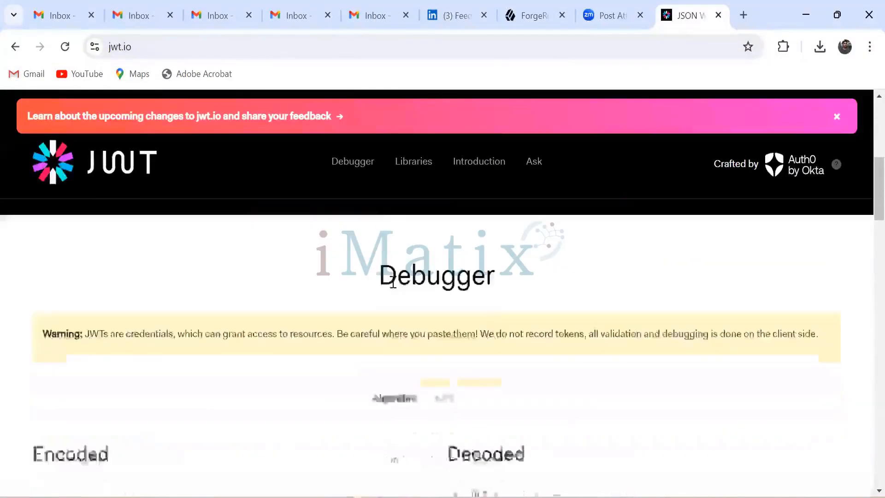
{"action": "scroll", "coordinate": [377, 319], "scroll_direction": "up", "scroll_amount": 2}
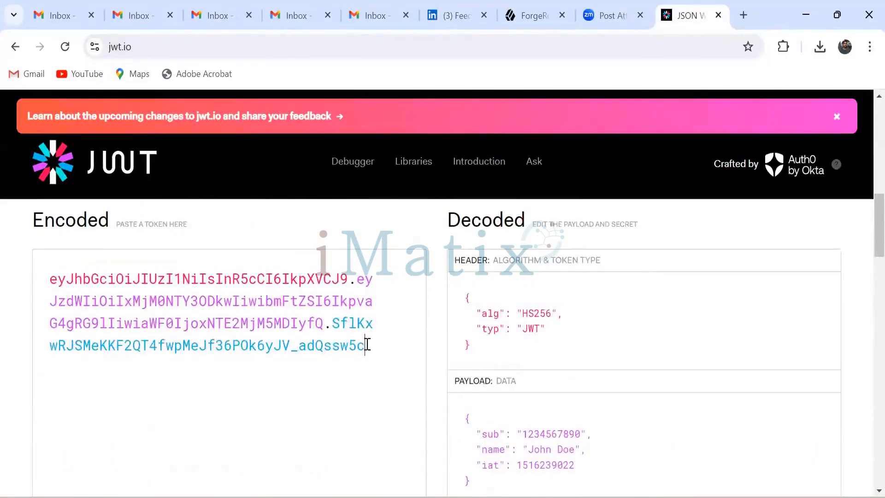
{"action": "left_click_drag", "start_coordinate": [367, 344], "coordinate": [48, 273]}
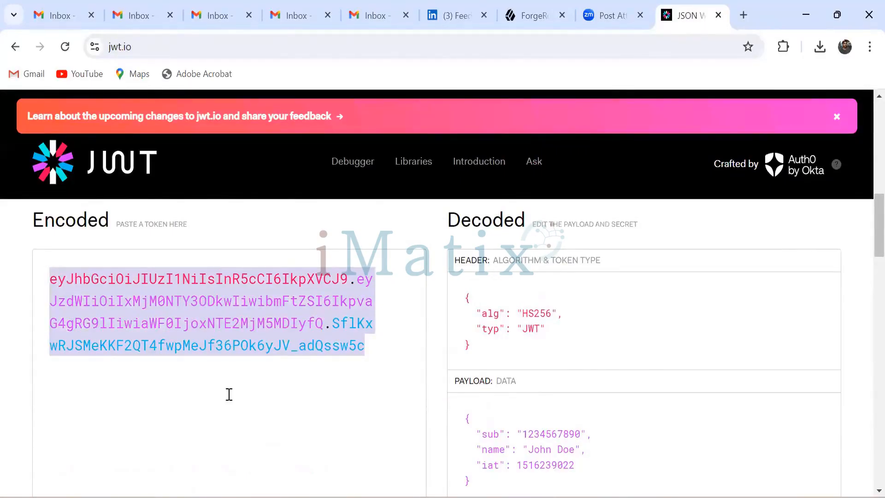
{"action": "key", "text": "ctrl+v"}
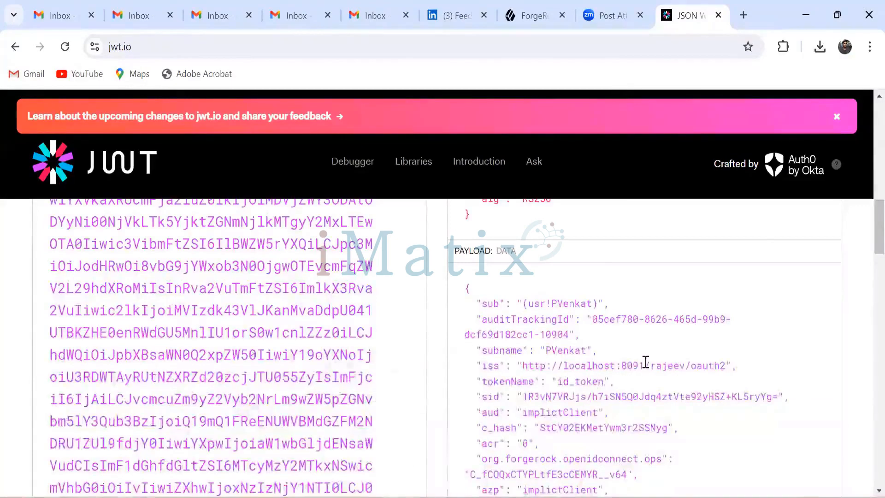
Examine the decoded header, payload claims and signature section of the id_token.
{"action": "scroll", "coordinate": [644, 360], "scroll_direction": "down", "scroll_amount": 2}
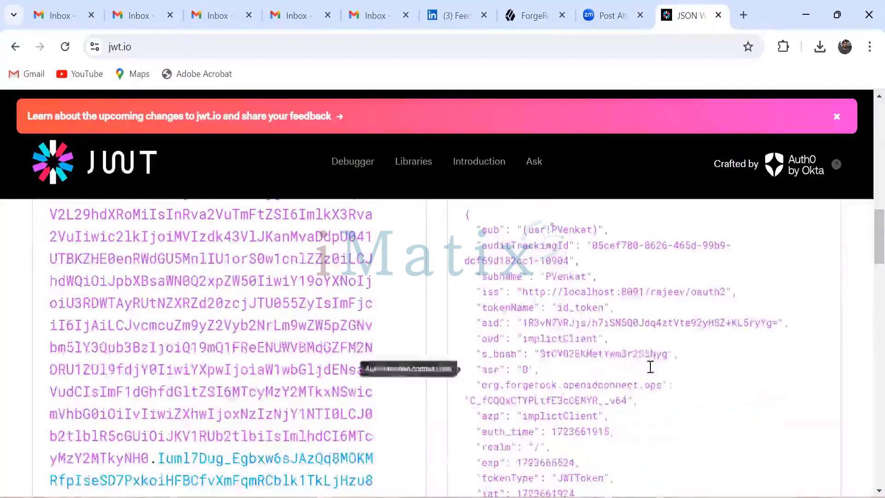
{"action": "scroll", "coordinate": [650, 366], "scroll_direction": "down", "scroll_amount": 3}
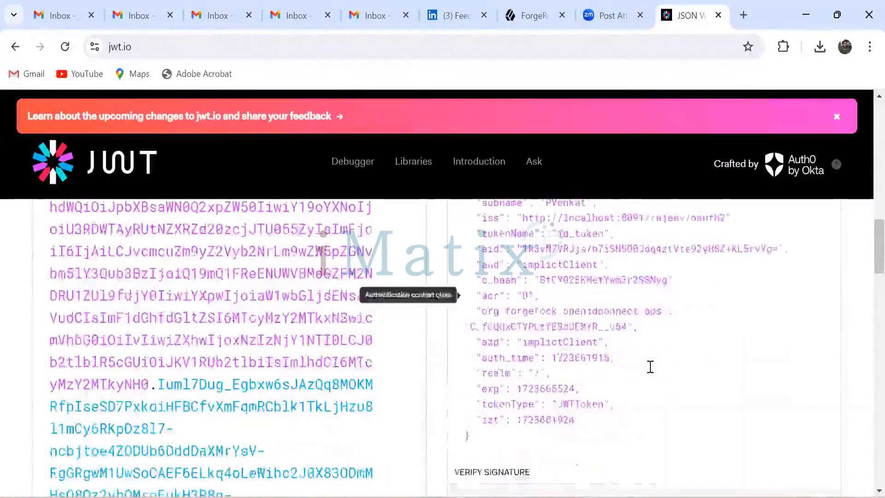
{"action": "scroll", "coordinate": [650, 367], "scroll_direction": "down", "scroll_amount": 5}
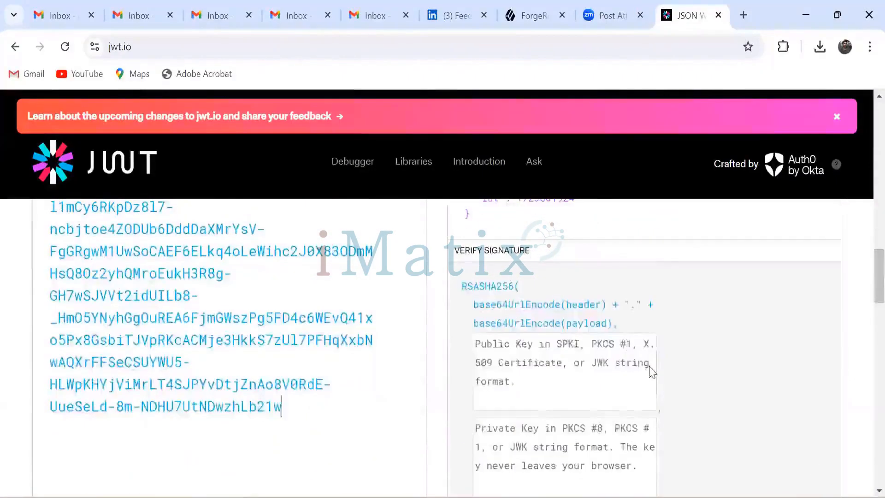
{"action": "scroll", "coordinate": [650, 367], "scroll_direction": "up", "scroll_amount": 6}
{"action": "scroll", "coordinate": [650, 366], "scroll_direction": "up", "scroll_amount": 2}
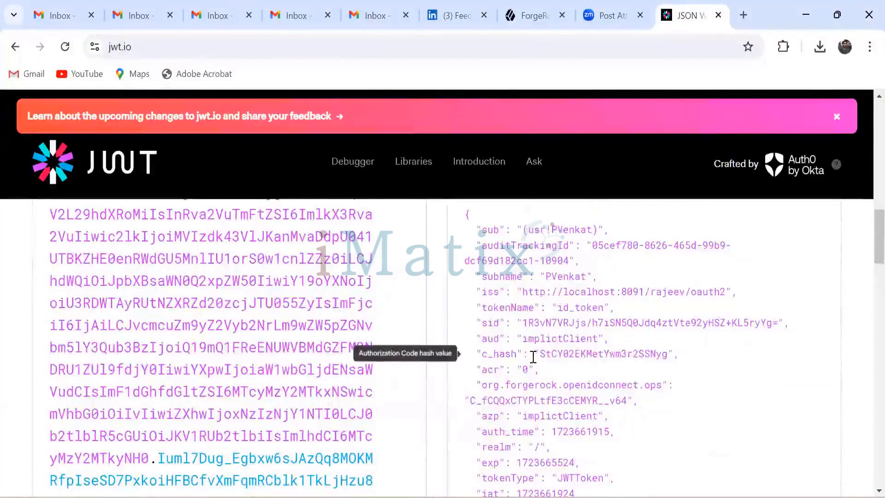
{"action": "scroll", "coordinate": [567, 366], "scroll_direction": "down", "scroll_amount": 3}
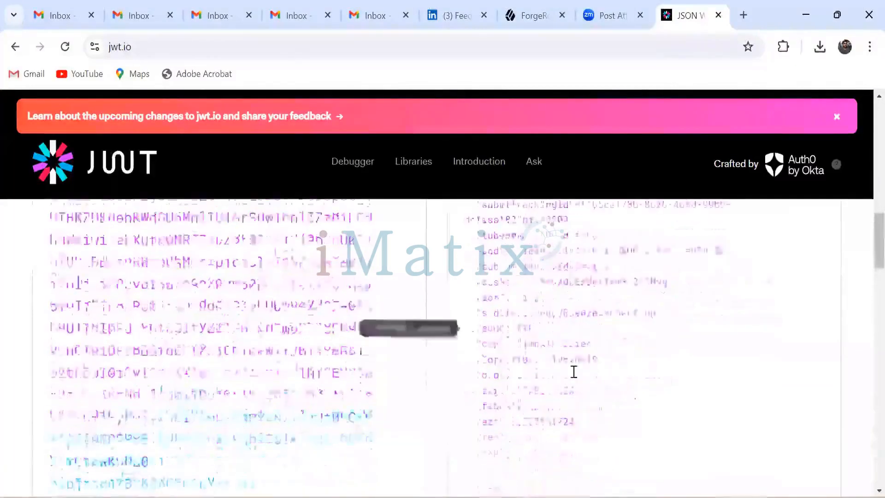
{"action": "scroll", "coordinate": [574, 371], "scroll_direction": "up", "scroll_amount": 6}
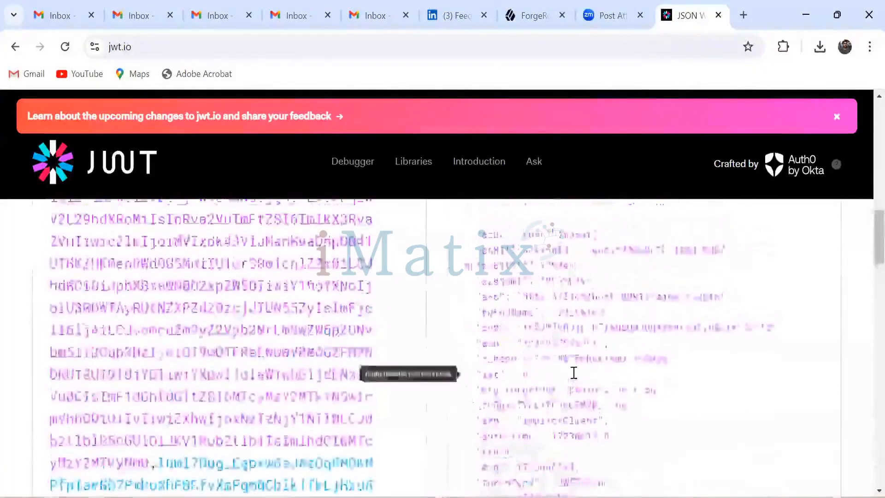
{"action": "scroll", "coordinate": [574, 371], "scroll_direction": "up", "scroll_amount": 3}
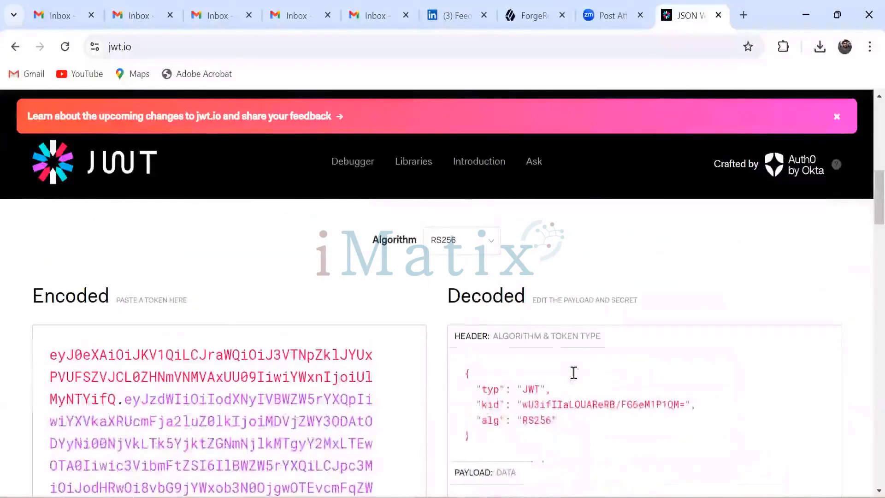
{"action": "scroll", "coordinate": [574, 372], "scroll_direction": "down", "scroll_amount": 2}
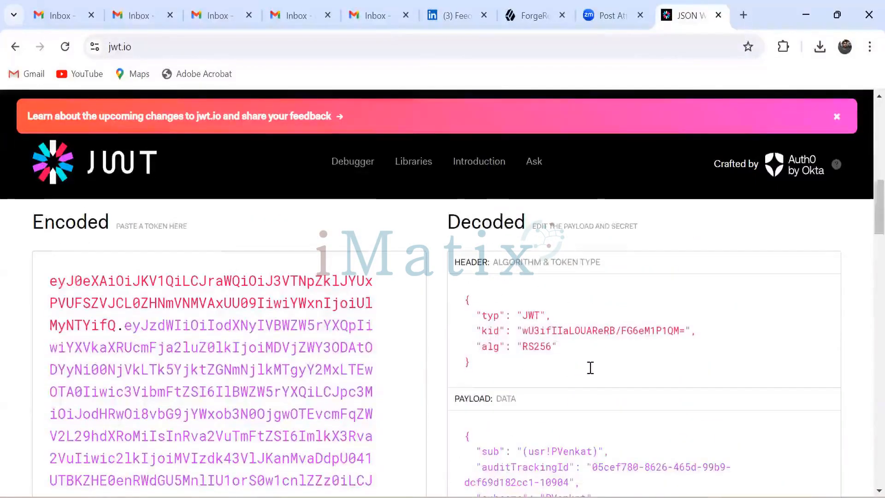
{"action": "scroll", "coordinate": [590, 367], "scroll_direction": "down", "scroll_amount": 3}
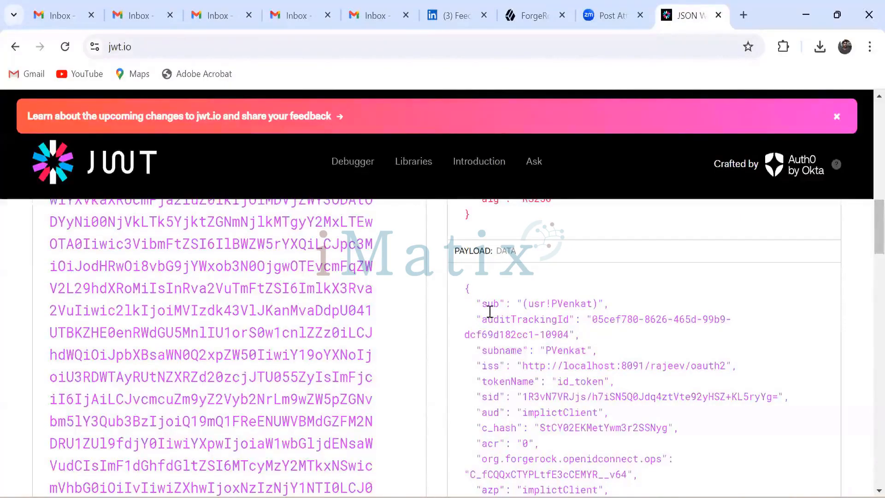
{"action": "mouse_move", "coordinate": [485, 305]}
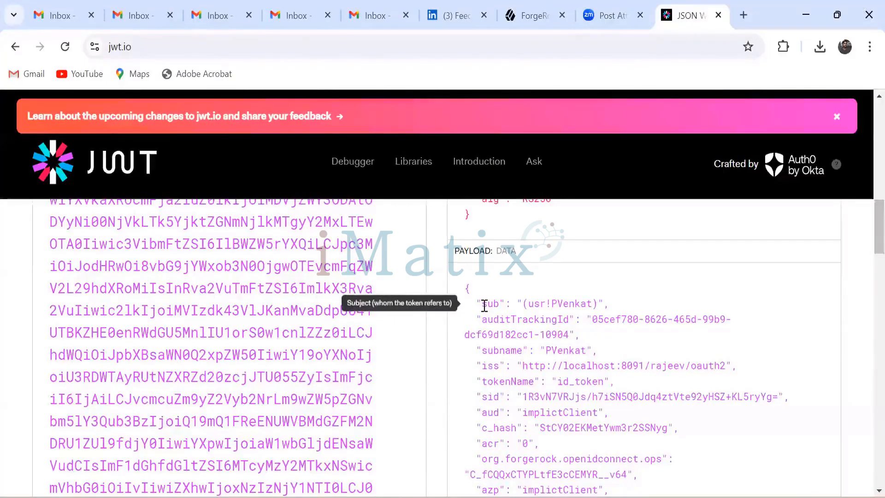
{"action": "scroll", "coordinate": [530, 327], "scroll_direction": "up", "scroll_amount": 5}
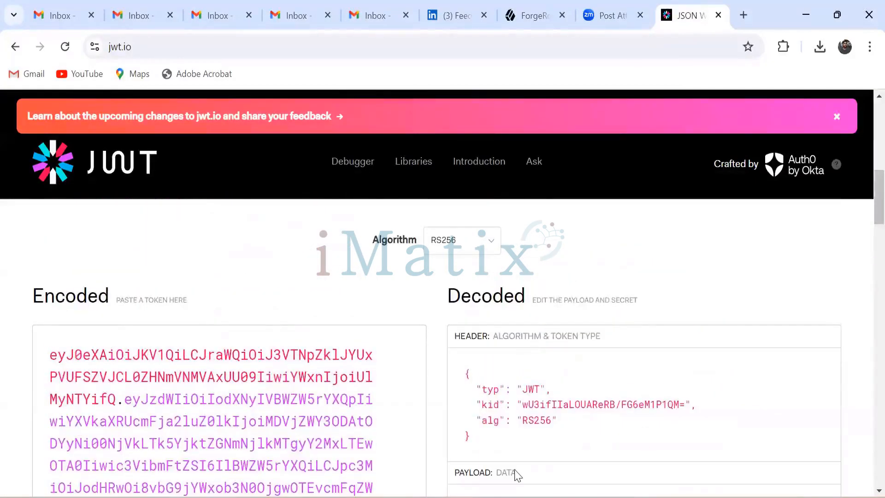
Switch to Postman and duplicate the introspect request in AMCollection.
{"action": "key", "text": "alt+Tab"}
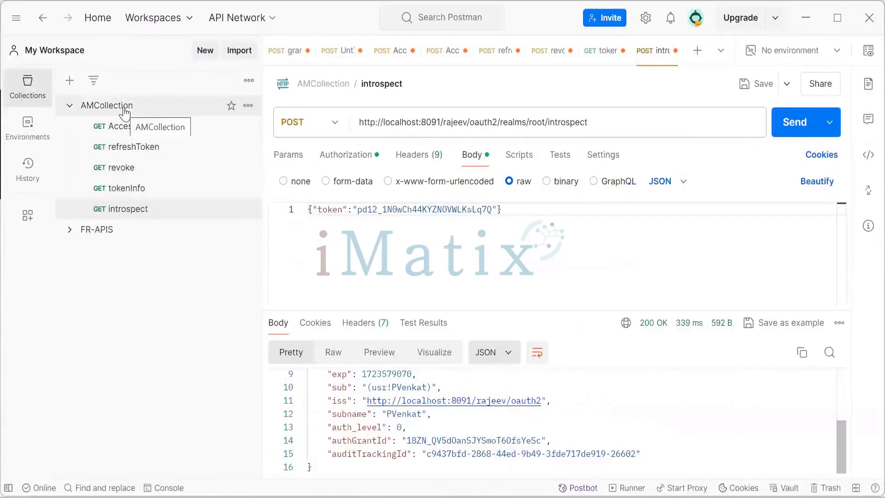
{"action": "right_click", "coordinate": [138, 216]}
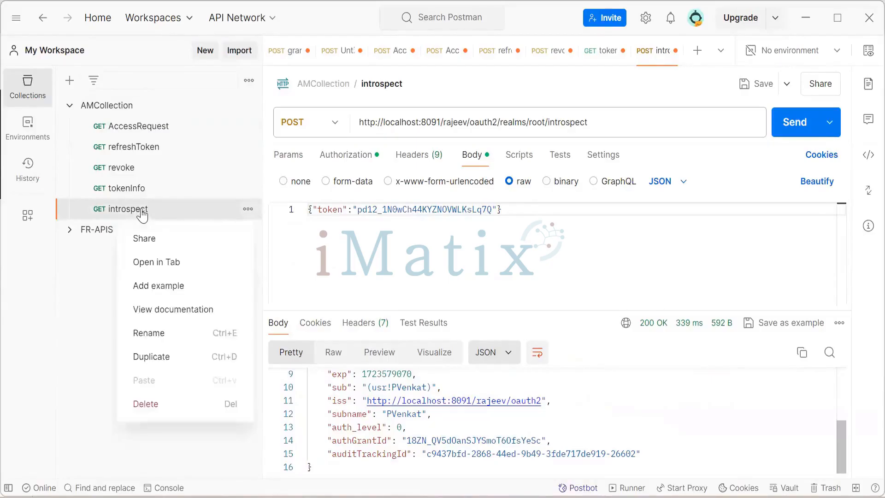
{"action": "left_click", "coordinate": [164, 357]}
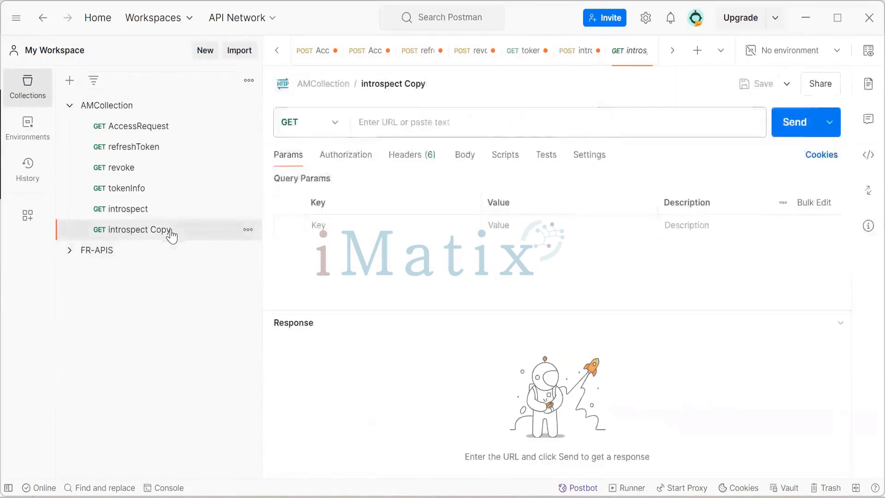
Rename the duplicated request as openId_IdToken.
{"action": "left_click", "coordinate": [382, 83]}
{"action": "key", "text": "BackSpace"}
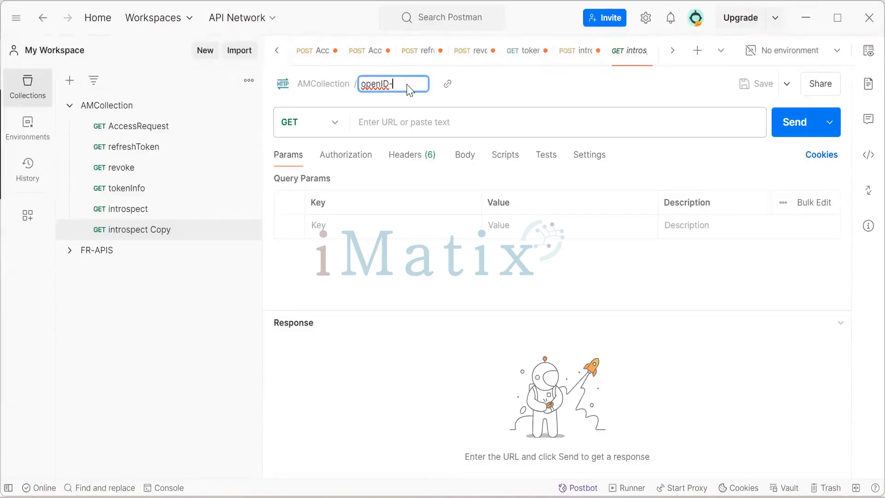
{"action": "key", "text": "BackSpace"}
{"action": "key", "text": "BackSpace"}
{"action": "type", "text": "d_IdToken"}
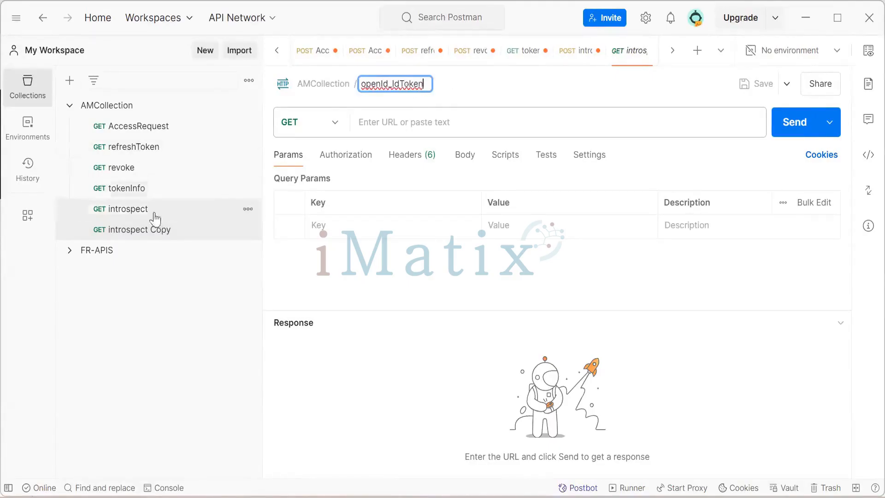
{"action": "key", "text": "Return"}
{"action": "left_click", "coordinate": [154, 232]}
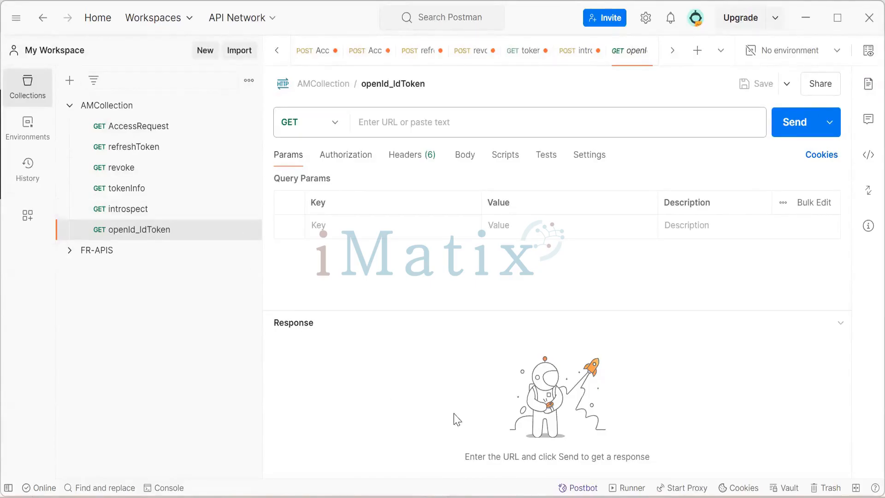
Review the Basic Auth credentials in the duplicated request's authorization settings.
{"action": "left_click", "coordinate": [346, 155]}
{"action": "left_click", "coordinate": [387, 208]}
{"action": "scroll", "coordinate": [353, 73], "scroll_direction": "down", "scroll_amount": 1}
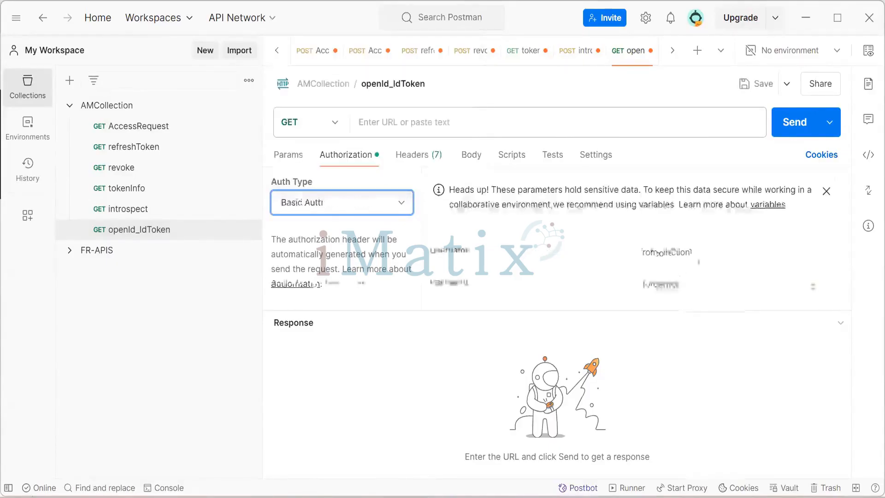
{"action": "left_click", "coordinate": [352, 48]}
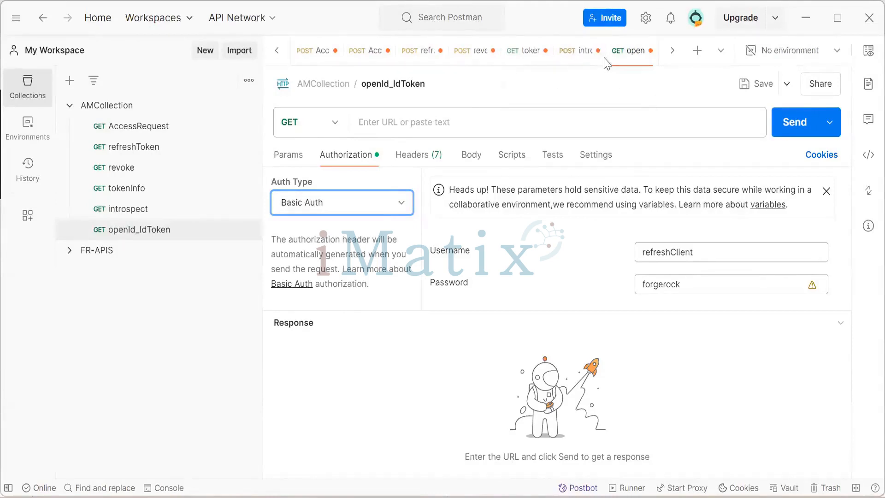
Copy the introspect request's URL and paste it into the openId_IdToken request's URL.
{"action": "left_click", "coordinate": [572, 60]}
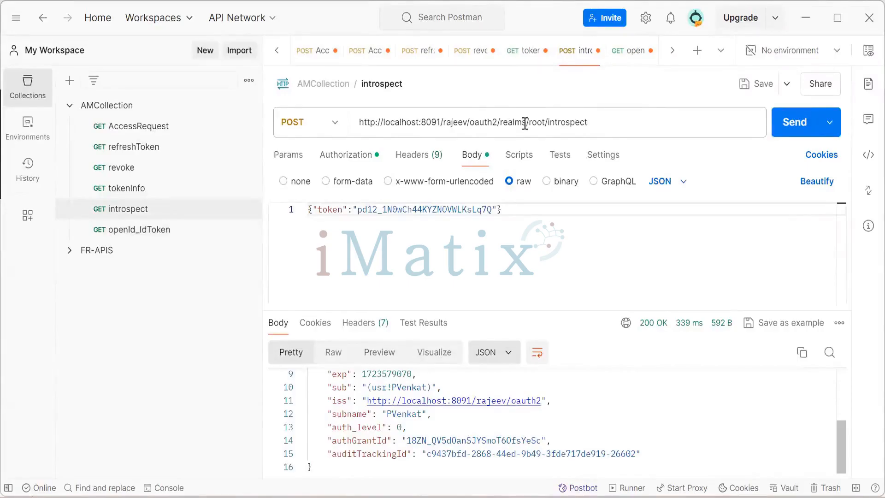
{"action": "left_click_drag", "start_coordinate": [592, 123], "coordinate": [357, 122]}
{"action": "key", "text": "ctrl+c"}
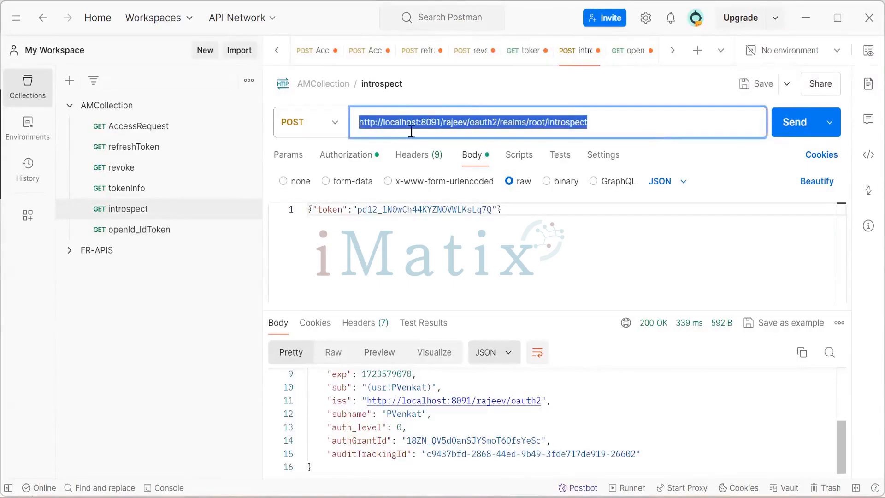
{"action": "left_click", "coordinate": [172, 230]}
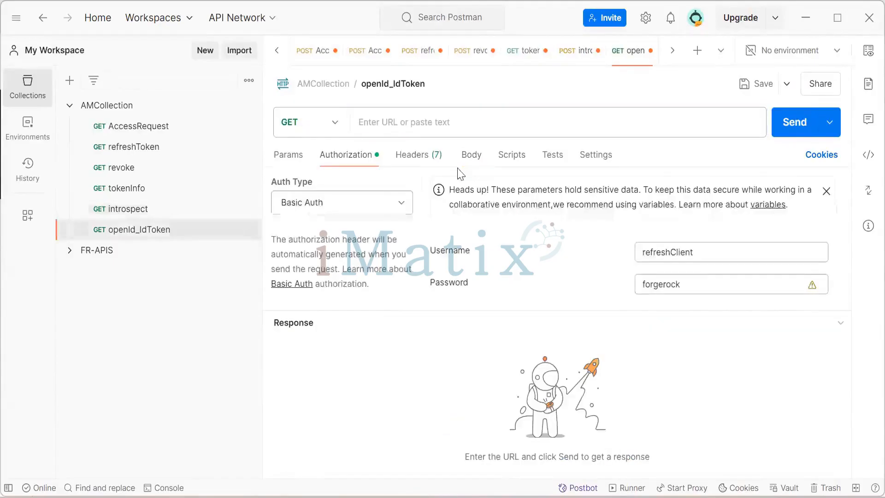
{"action": "left_click", "coordinate": [401, 124]}
{"action": "key", "text": "ctrl+v"}
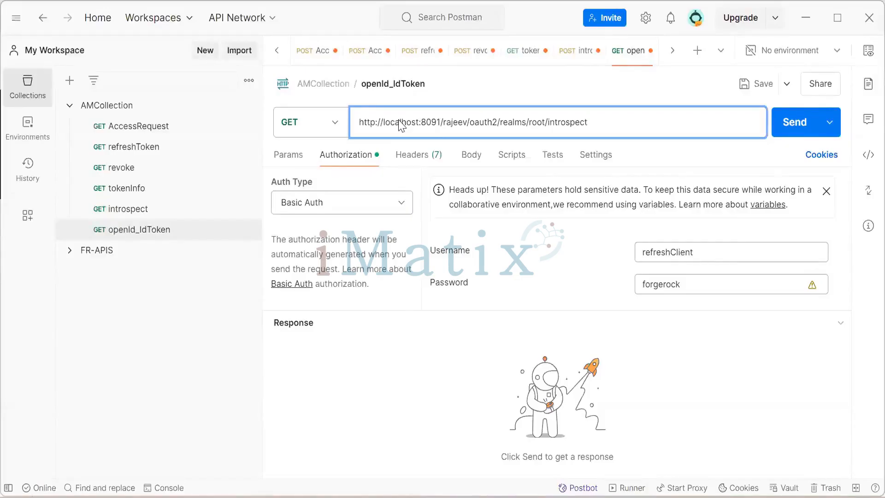
{"action": "key", "text": "BackSpace"}
{"action": "key", "text": "BackSpace"}
{"action": "key", "text": "BackSpace"}
{"action": "key", "text": "BackSpace"}
{"action": "key", "text": "BackSpace"}
{"action": "key", "text": "BackSpace"}
{"action": "key", "text": "BackSpace"}
{"action": "key", "text": "BackSpace"}
{"action": "key", "text": "BackSpace"}
{"action": "key", "text": "BackSpace"}
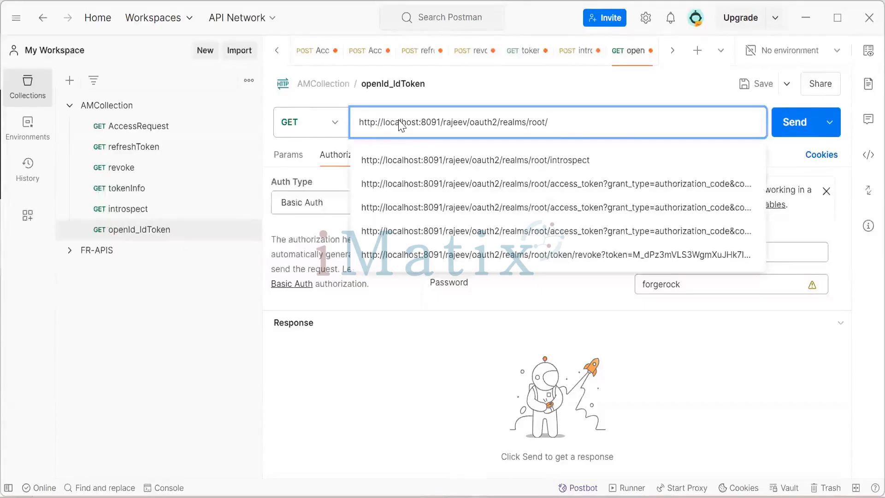
{"action": "left_click", "coordinate": [548, 297]}
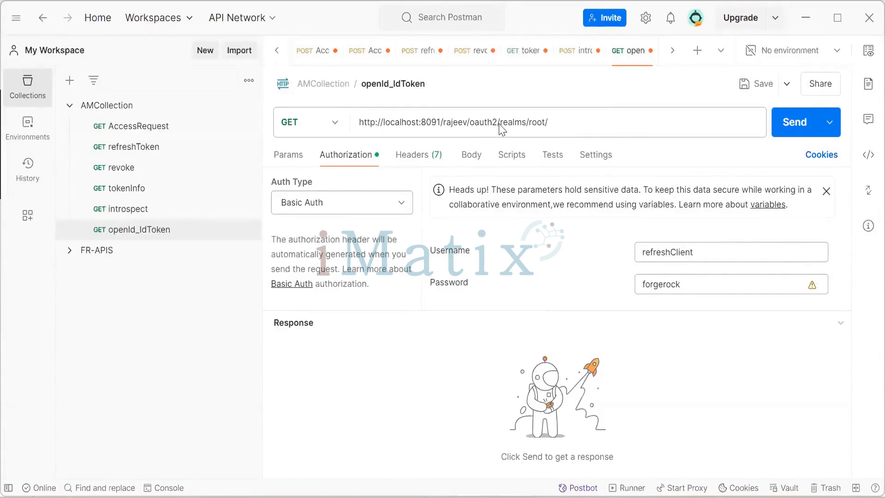
{"action": "left_click_drag", "start_coordinate": [499, 123], "coordinate": [557, 127]}
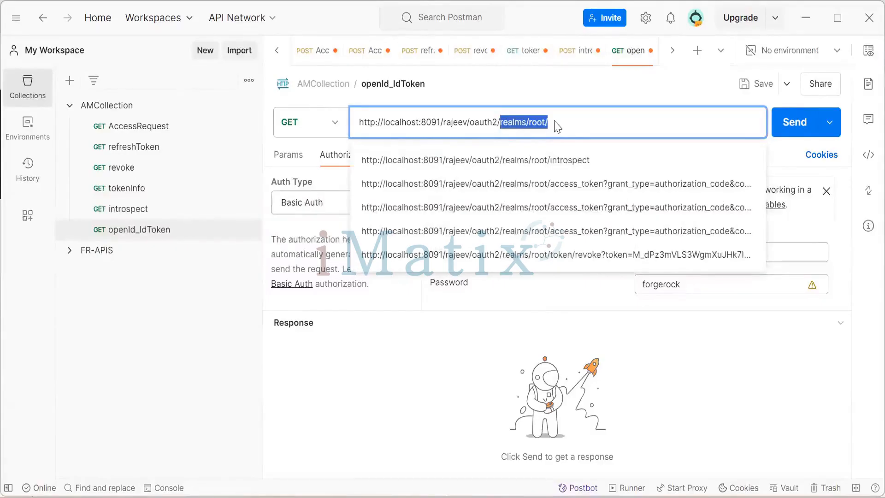
{"action": "left_click_drag", "start_coordinate": [557, 128], "coordinate": [549, 126]}
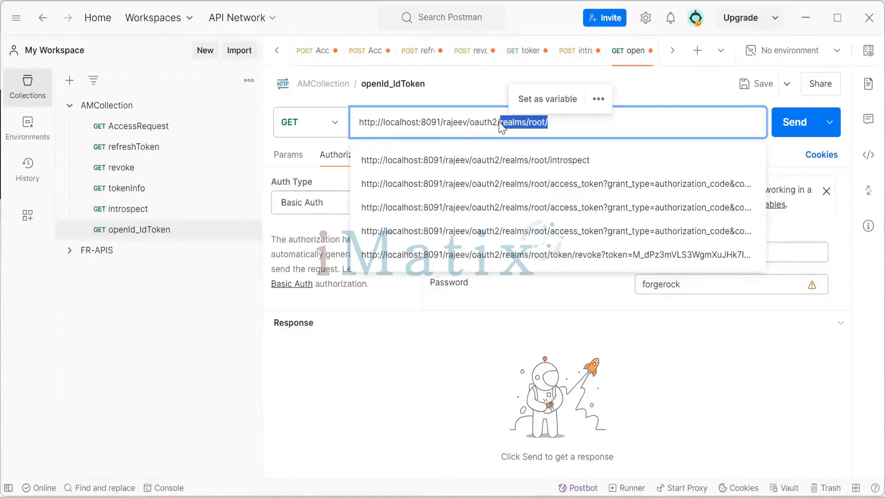
{"action": "key", "text": "BackSpace"}
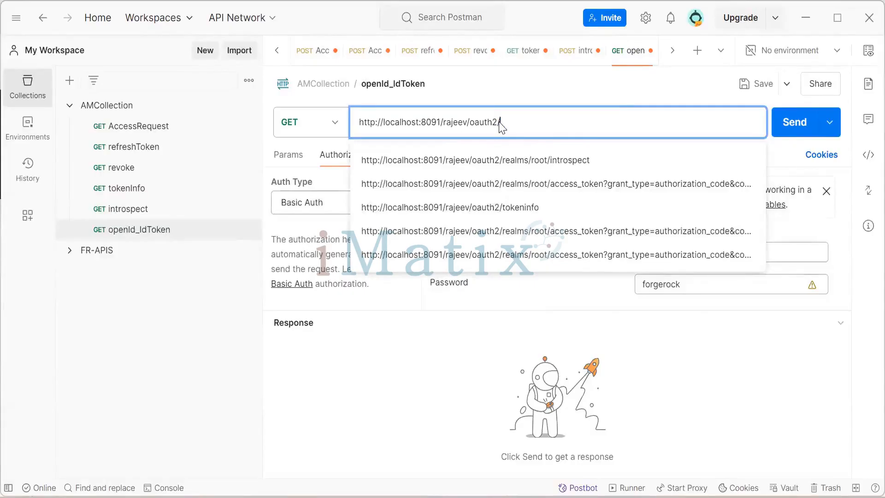
{"action": "type", "text": "id"}
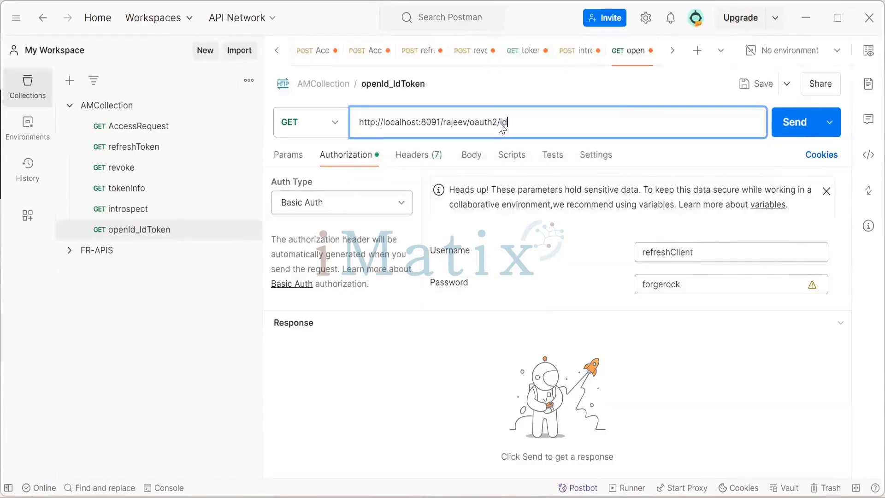
{"action": "type", "text": "token"}
{"action": "type", "text": "Info"}
{"action": "key", "text": "Left"}
{"action": "key", "text": "Left"}
{"action": "key", "text": "Left"}
{"action": "key", "text": "Left"}
{"action": "key", "text": "Left"}
{"action": "key", "text": "Left"}
{"action": "key", "text": "Left"}
{"action": "key", "text": "Left"}
Switch the request method to POST and send the request.
{"action": "left_click", "coordinate": [332, 137]}
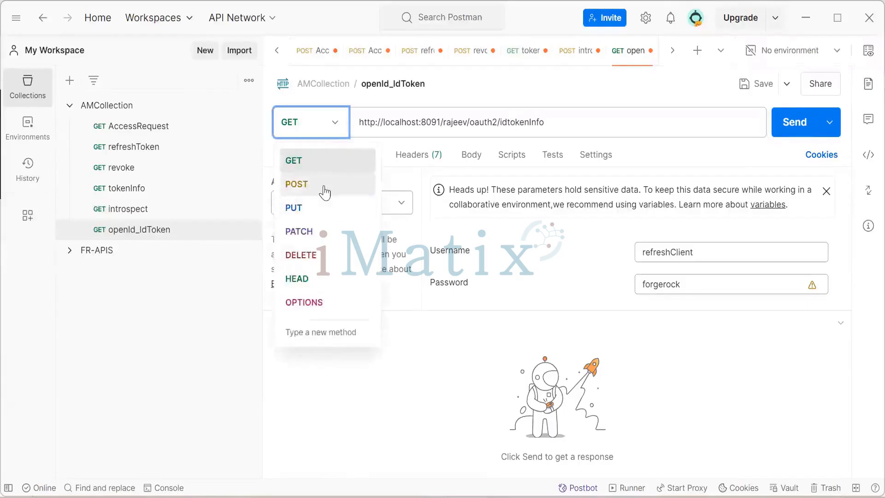
{"action": "left_click", "coordinate": [327, 189]}
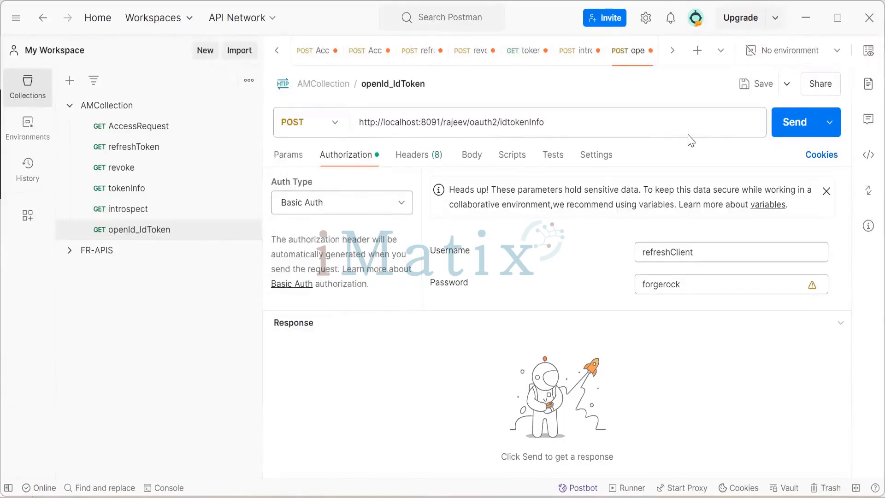
{"action": "left_click", "coordinate": [784, 121]}
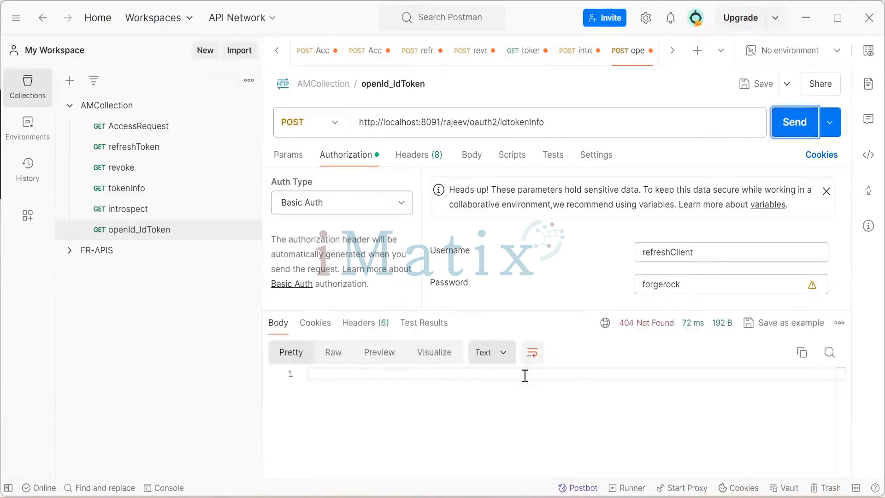
{"action": "left_click", "coordinate": [525, 376]}
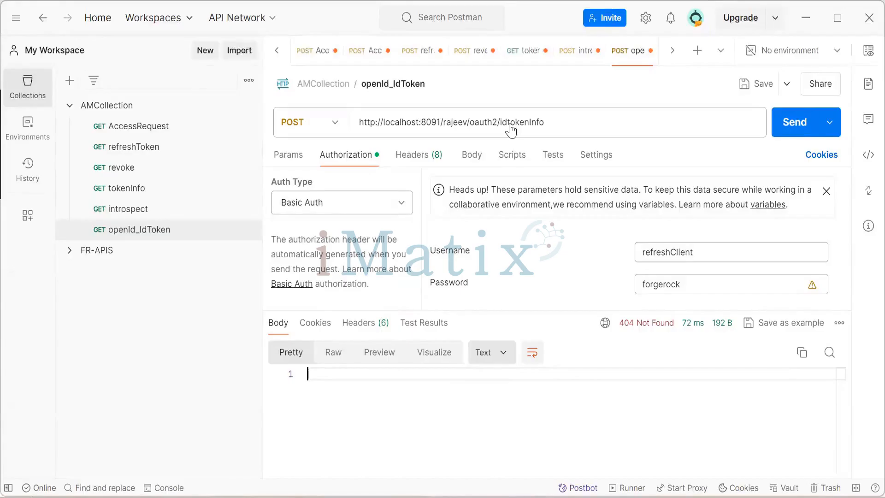
Add a query parameter with the key id-token to the request.
{"action": "left_click", "coordinate": [510, 129]}
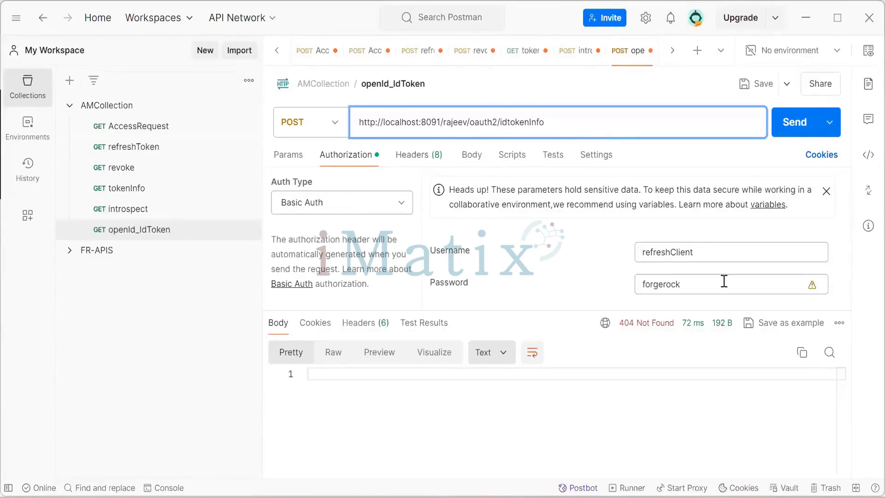
{"action": "left_click", "coordinate": [288, 161]}
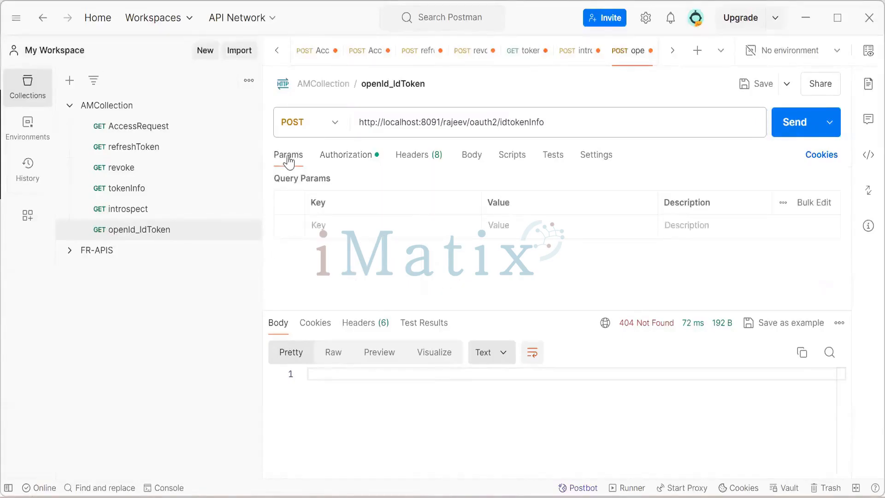
{"action": "left_click", "coordinate": [382, 226]}
{"action": "type", "text": "id-"}
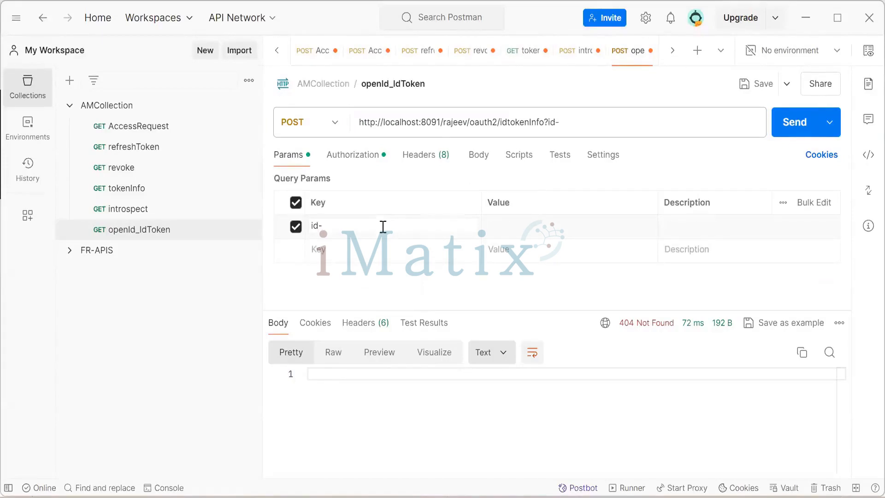
{"action": "type", "text": "token"}
{"action": "left_click", "coordinate": [517, 225]}
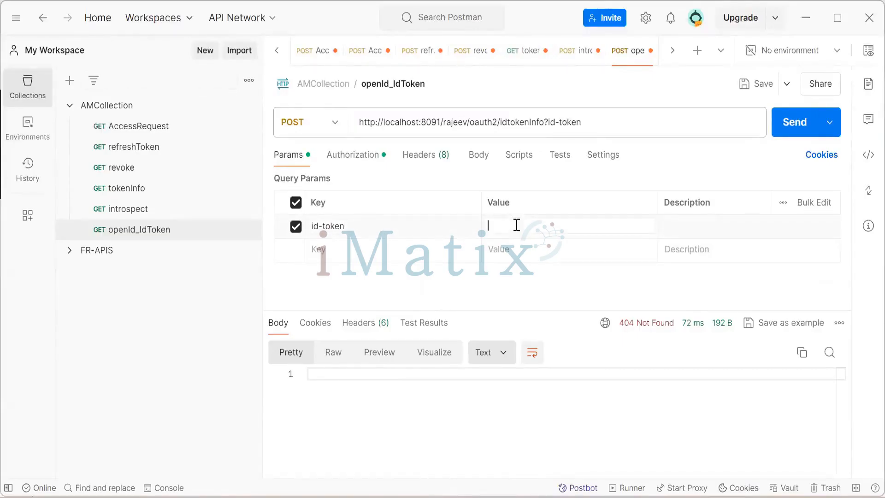
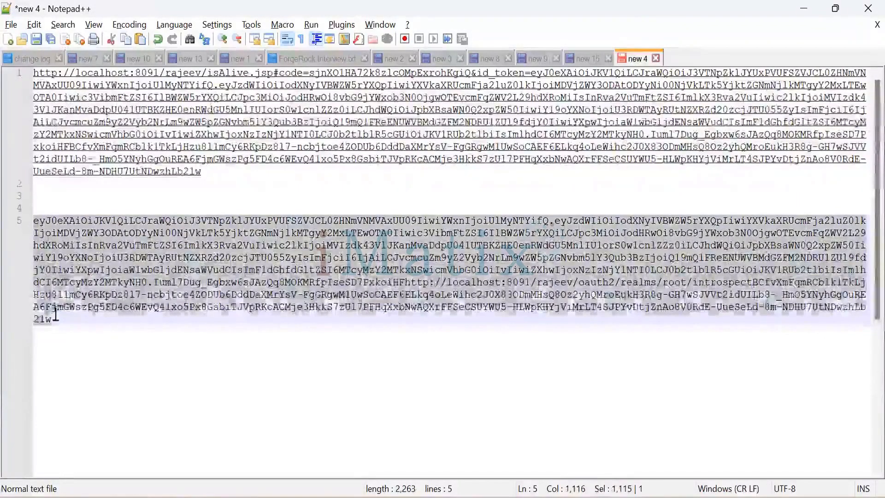
Copy the id_token from the notes file and paste it as the id-token parameter's value, then send the request.
{"action": "right_click", "coordinate": [80, 272]}
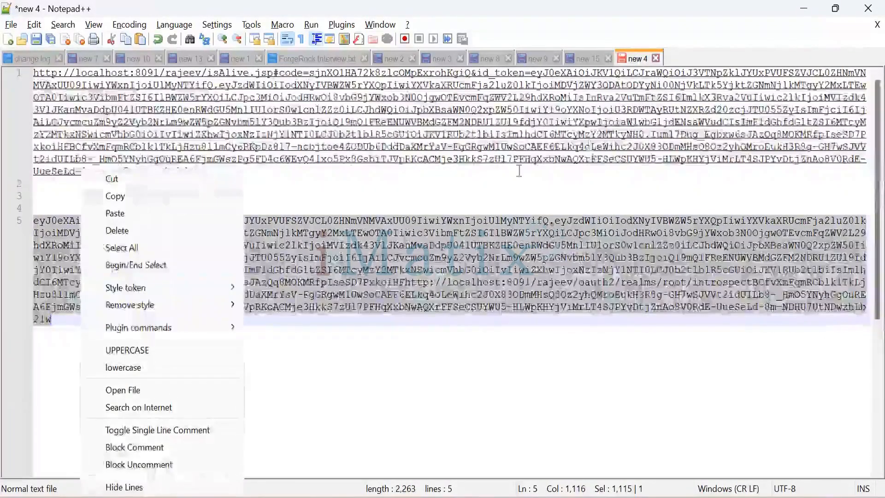
{"action": "left_click", "coordinate": [134, 197]}
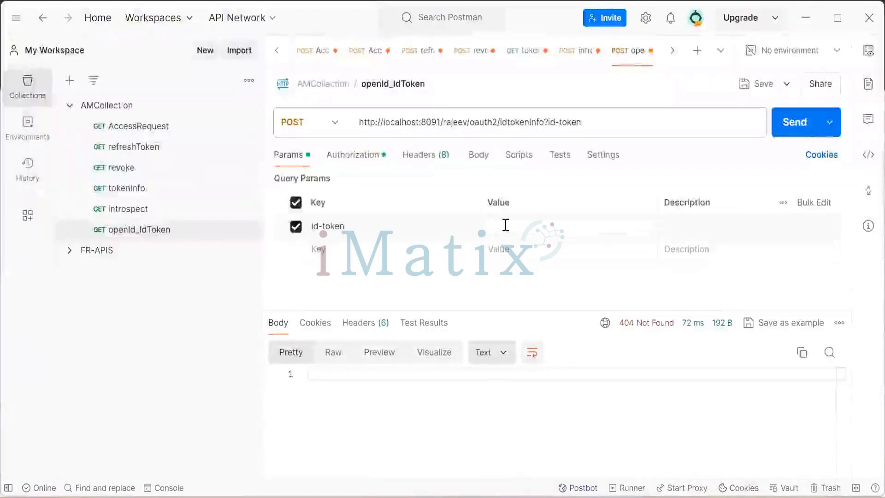
{"action": "key", "text": "ctrl+v"}
{"action": "left_click", "coordinate": [679, 287]}
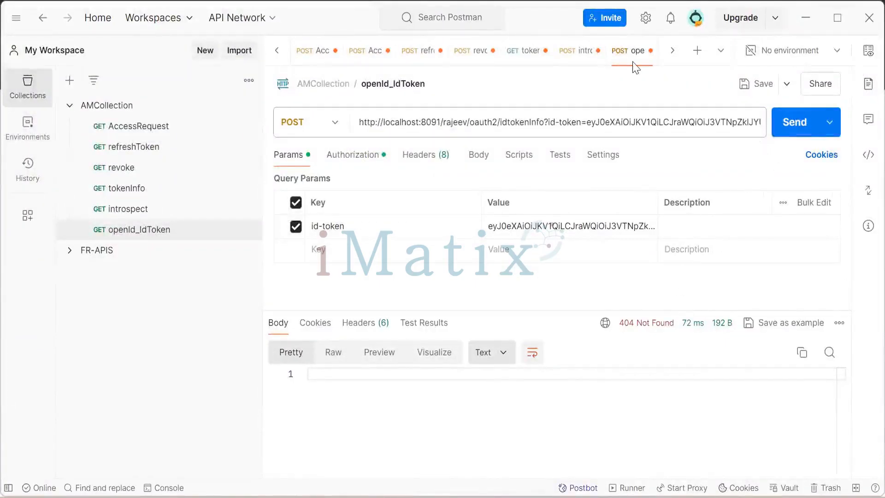
{"action": "left_click", "coordinate": [790, 125]}
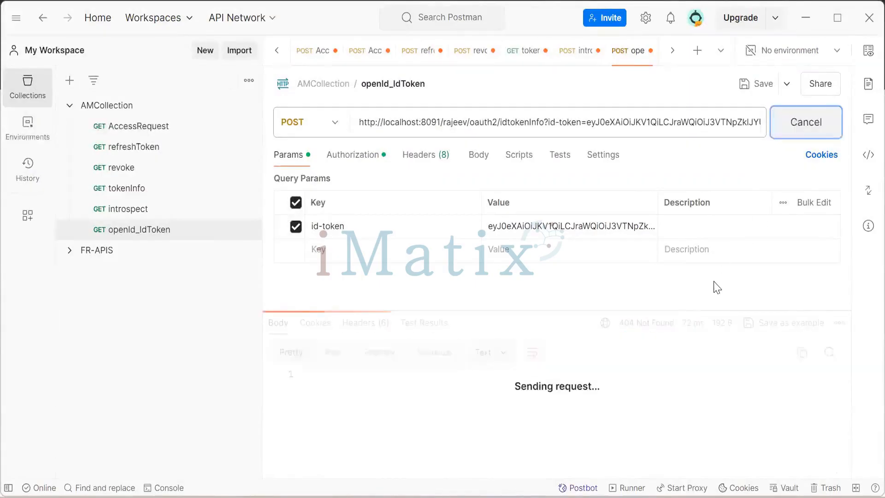
{"action": "left_click", "coordinate": [555, 378]}
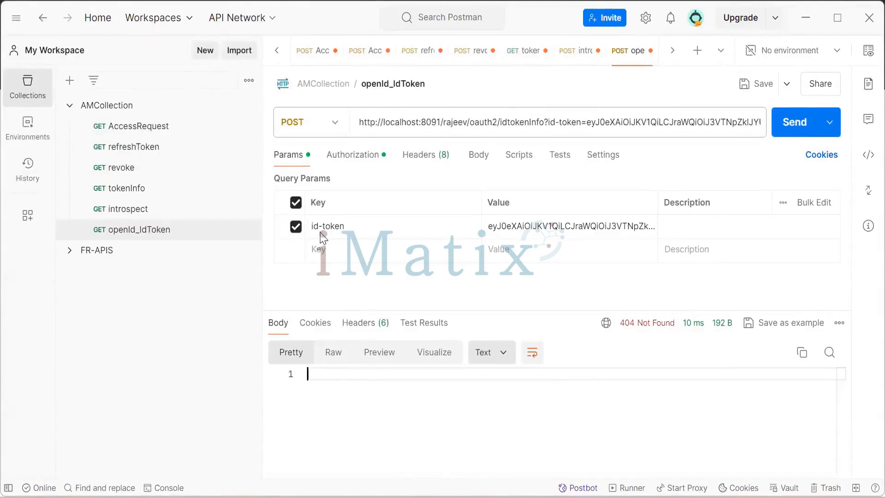
Rename the query parameter key to id_token and resend the request.
{"action": "left_click", "coordinate": [373, 229]}
{"action": "left_click", "coordinate": [322, 228]}
{"action": "key", "text": "BackSpace"}
{"action": "type", "text": "_"}
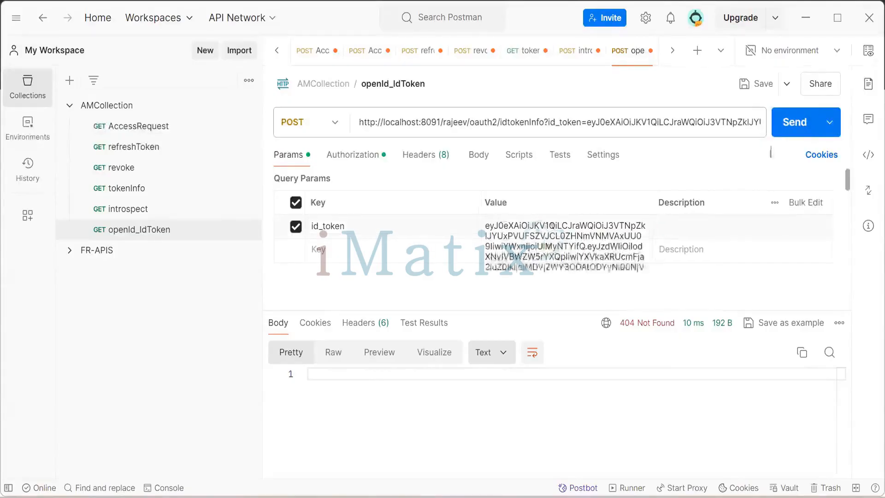
{"action": "left_click", "coordinate": [790, 124]}
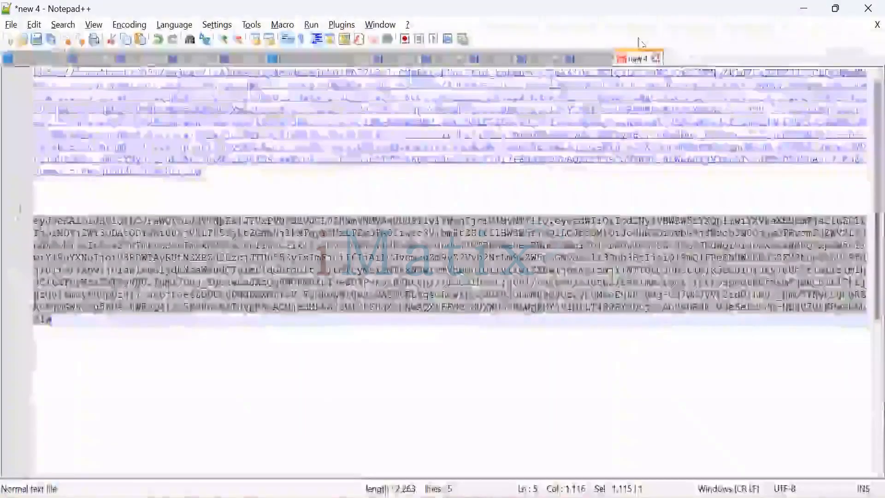
Select the refreshClient authorization-code authorize URL in the notes file.
{"action": "left_click", "coordinate": [587, 58]}
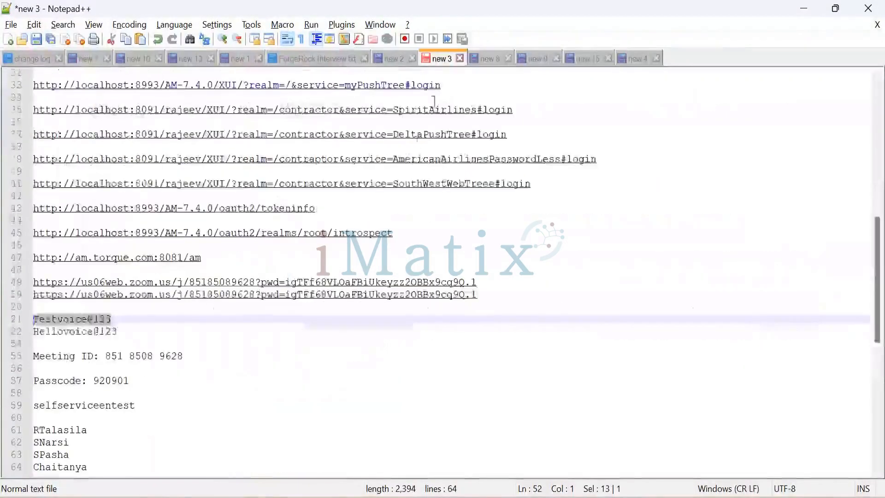
{"action": "scroll", "coordinate": [478, 318], "scroll_direction": "up", "scroll_amount": 7}
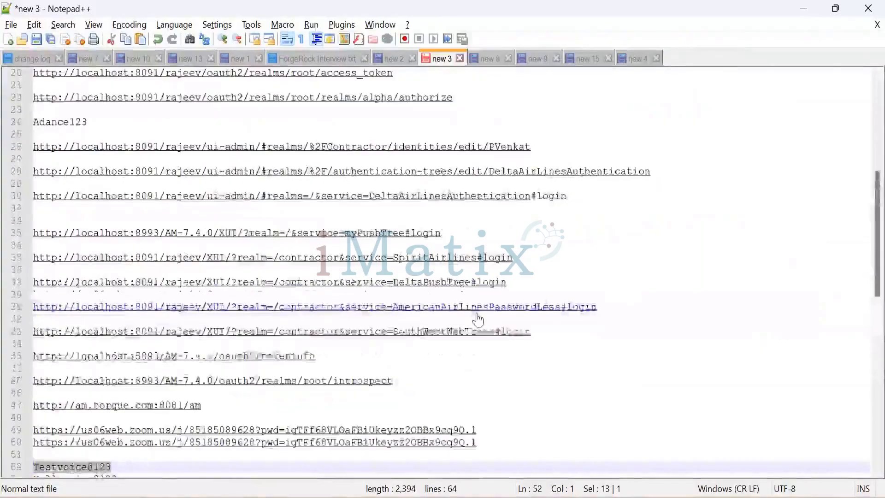
{"action": "scroll", "coordinate": [527, 322], "scroll_direction": "up", "scroll_amount": 2}
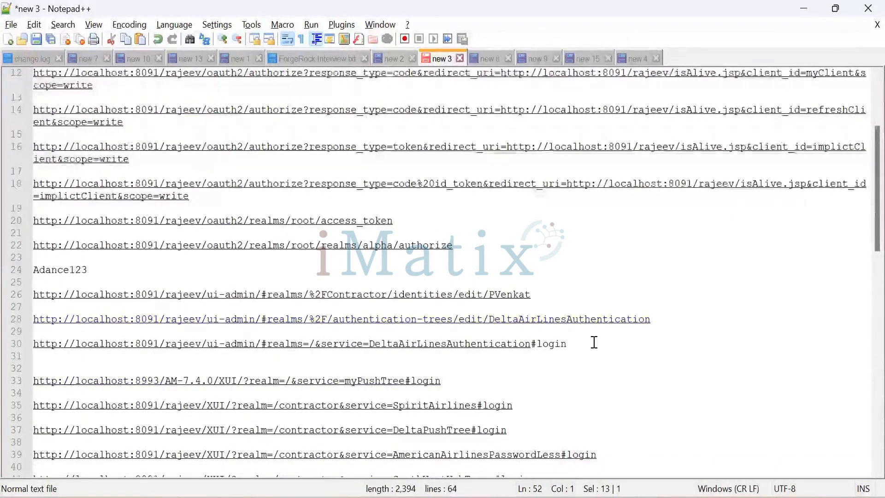
{"action": "scroll", "coordinate": [491, 306], "scroll_direction": "up", "scroll_amount": 1}
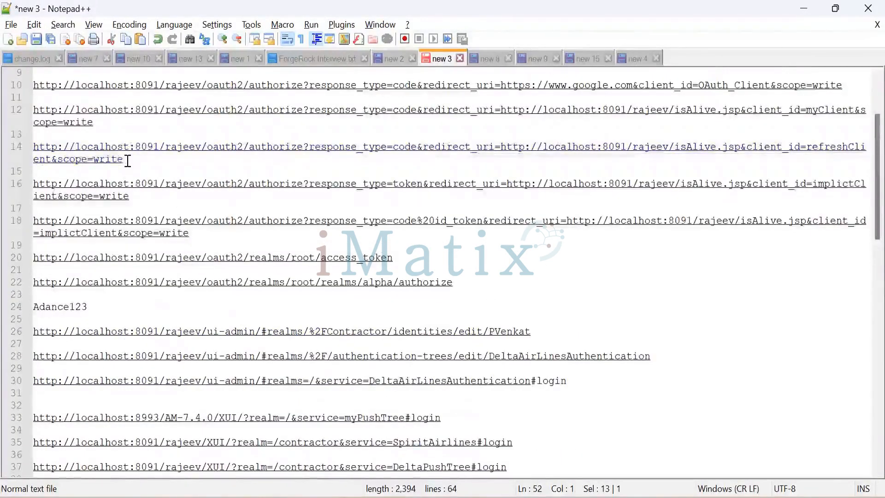
{"action": "left_click_drag", "start_coordinate": [124, 160], "coordinate": [31, 152]}
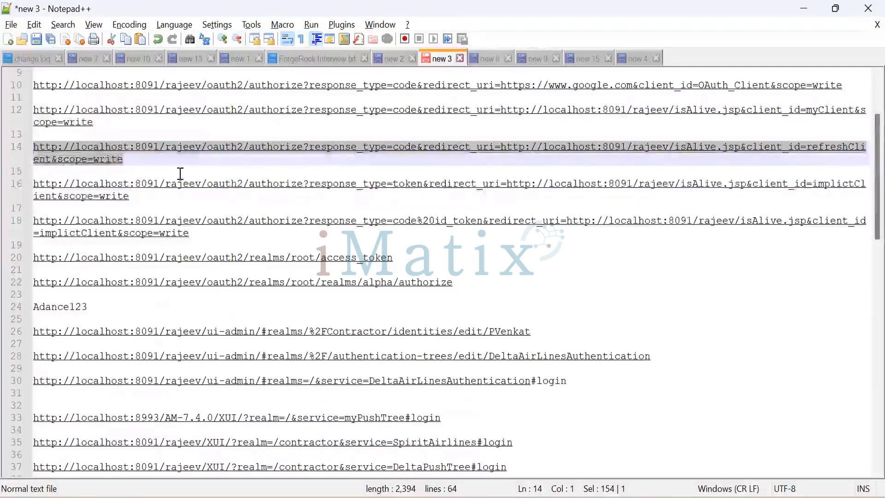
Open the copied refreshClient authorize URL in a new incognito tab and complete the authorization.
{"action": "mouse_move", "coordinate": [431, 496]}
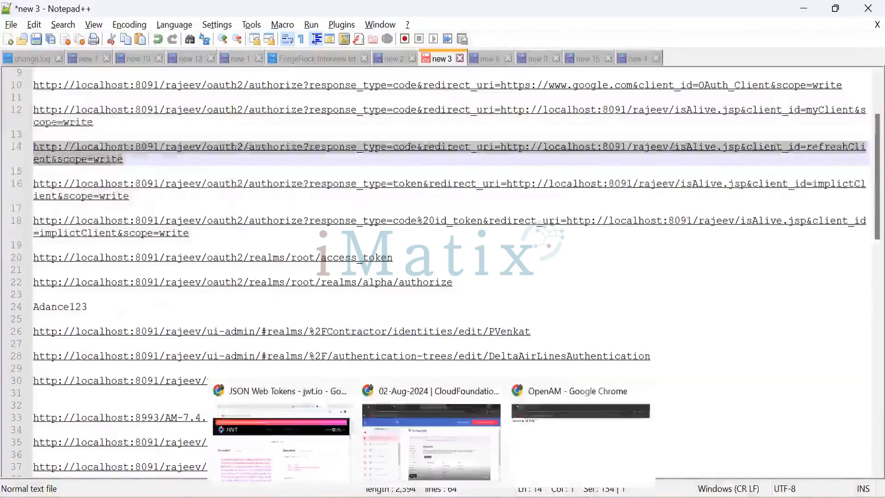
{"action": "left_click", "coordinate": [551, 443]}
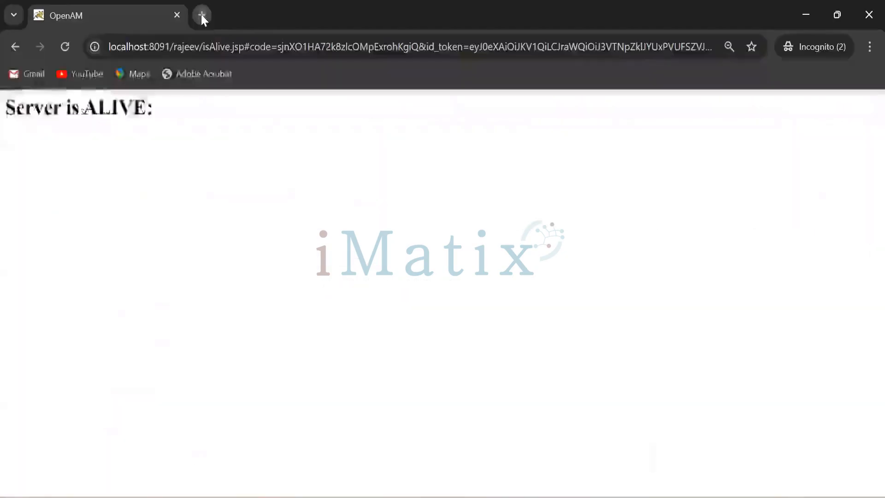
{"action": "left_click", "coordinate": [202, 14]}
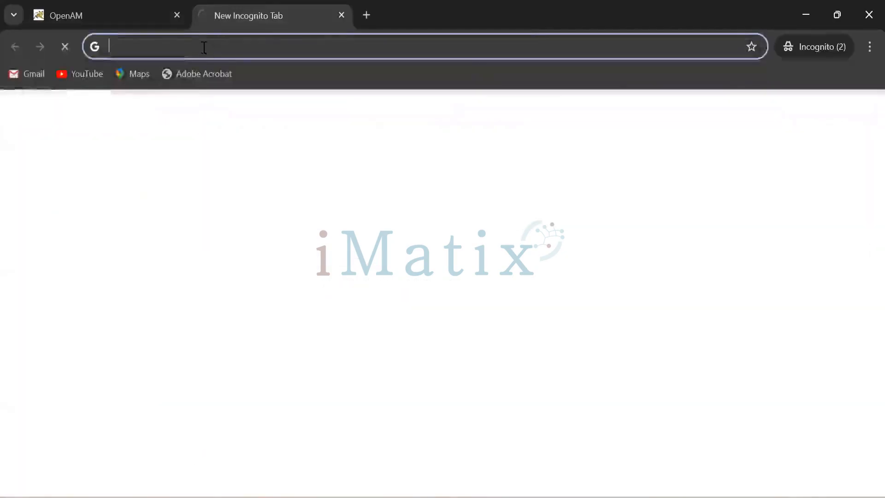
{"action": "left_click", "coordinate": [177, 15]}
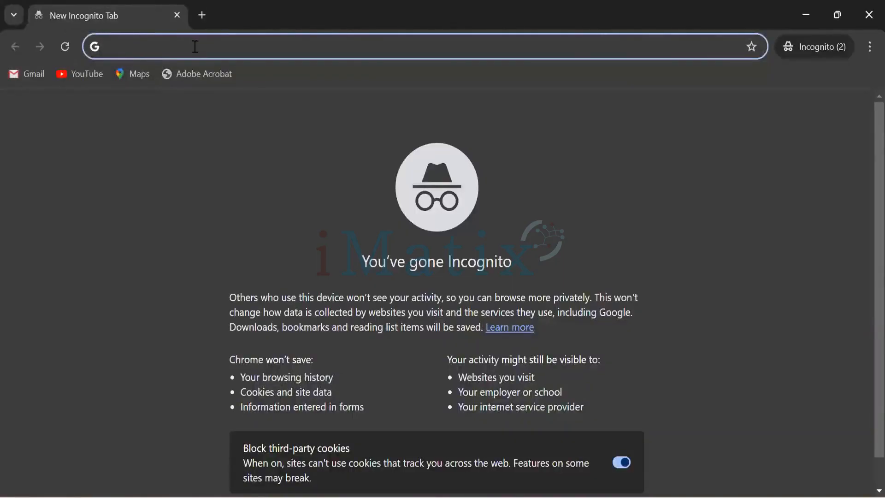
{"action": "key", "text": "ctrl+v"}
{"action": "key", "text": "Return"}
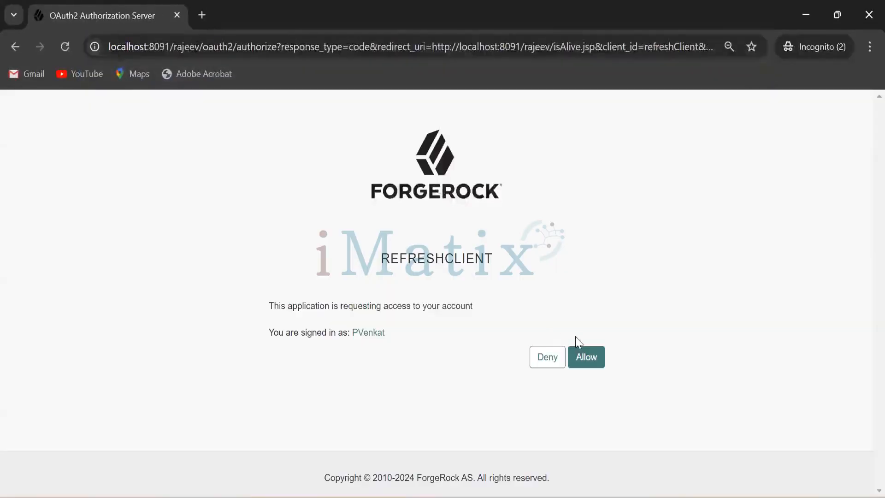
{"action": "left_click", "coordinate": [587, 357]}
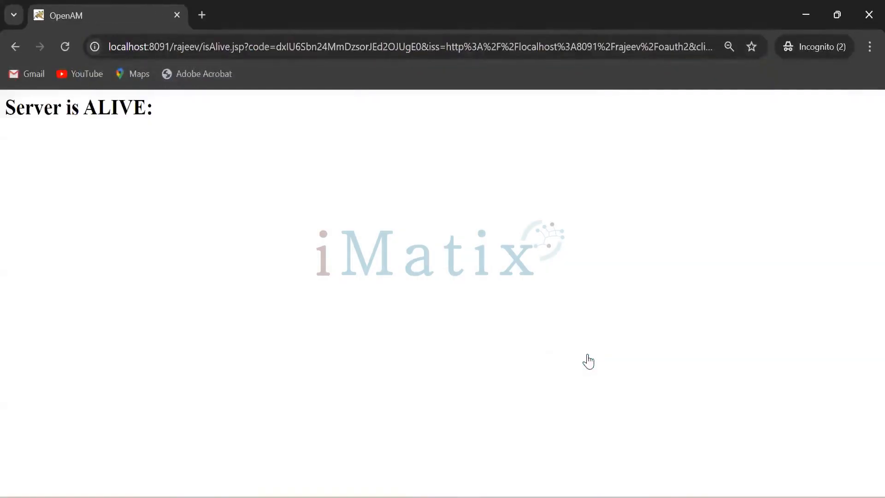
Copy the redirect URL with the authorization code and paste it over the content of the new 4 notes file.
{"action": "left_click", "coordinate": [276, 47]}
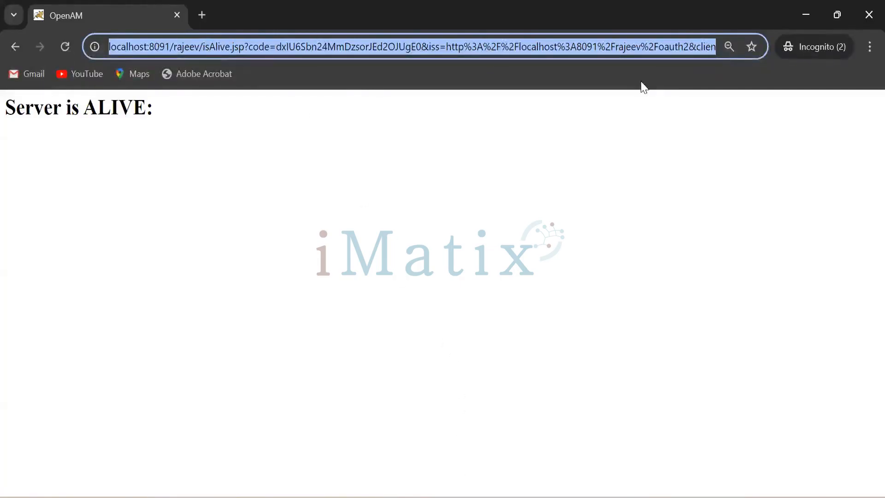
{"action": "key", "text": "alt+Tab"}
{"action": "left_click", "coordinate": [317, 183]}
{"action": "key", "text": "ctrl+a"}
{"action": "key", "text": "ctrl+v"}
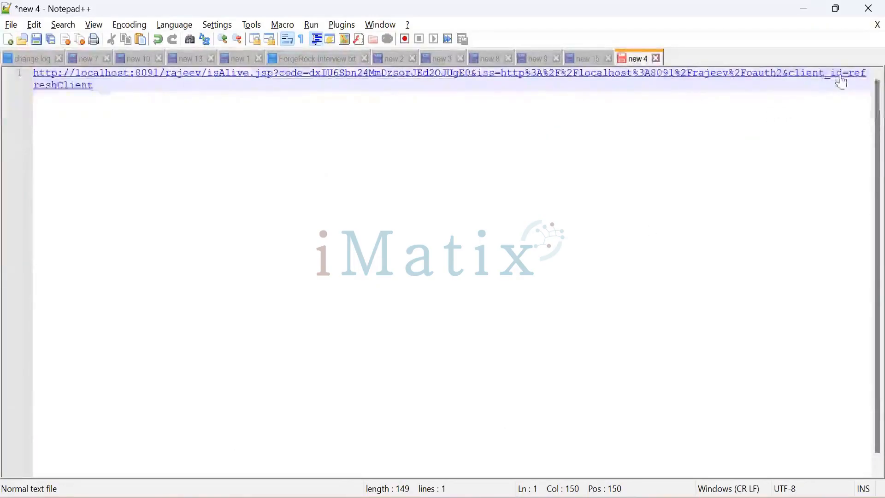
Examine the parameters of the pasted redirect URL in the notes file.
{"action": "double_click", "coordinate": [719, 75]}
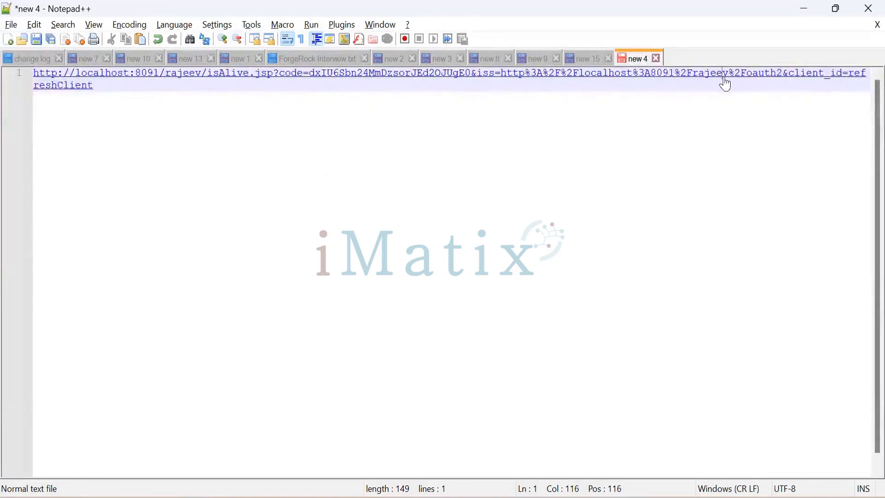
{"action": "key", "text": "Right"}
{"action": "key", "text": "Right"}
{"action": "key", "text": "Right"}
{"action": "key", "text": "Right"}
{"action": "key", "text": "Right"}
{"action": "key", "text": "Right"}
{"action": "key", "text": "Right"}
{"action": "key", "text": "Right"}
{"action": "key", "text": "Right"}
{"action": "key", "text": "Right"}
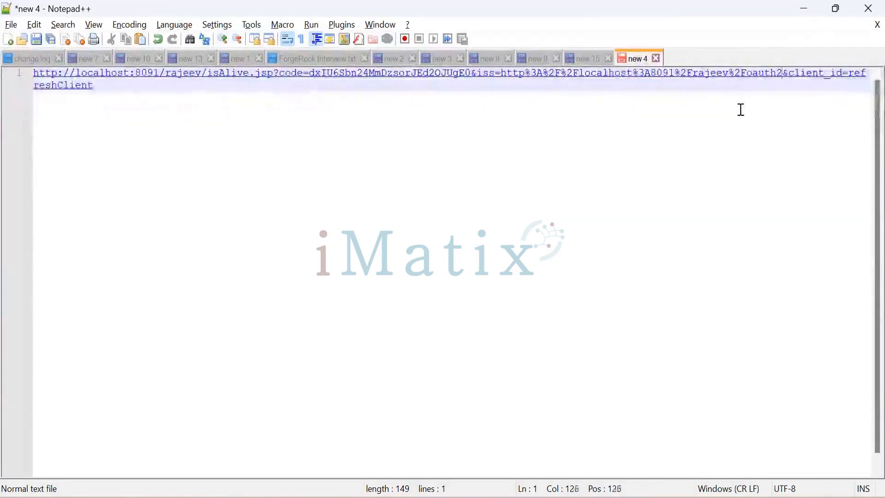
{"action": "key", "text": "Right"}
{"action": "key", "text": "Right"}
{"action": "key", "text": "Right"}
{"action": "key", "text": "Right"}
{"action": "key", "text": "Right"}
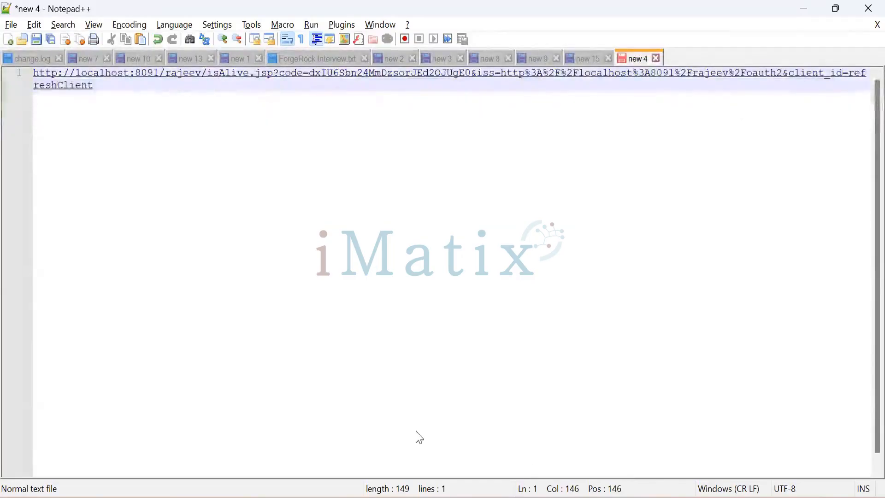
Reload the redirect page and examine the full callback URL in the address bar.
{"action": "key", "text": "alt+Tab"}
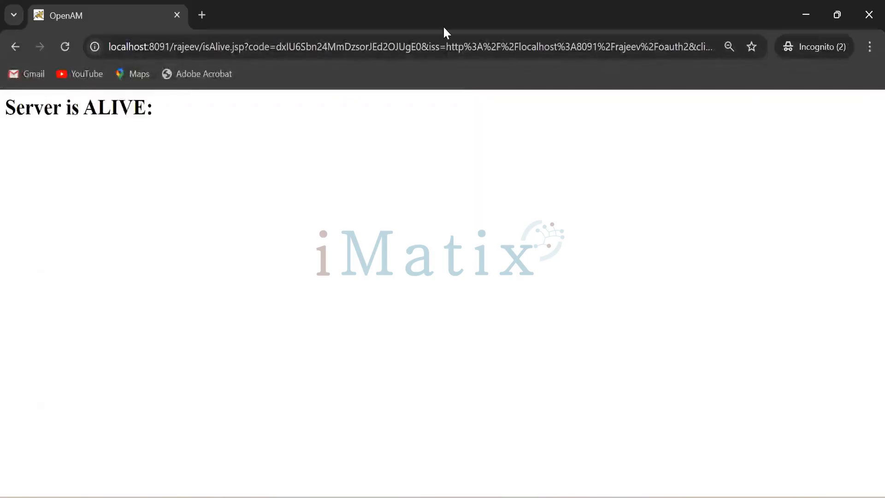
{"action": "left_click", "coordinate": [466, 48]}
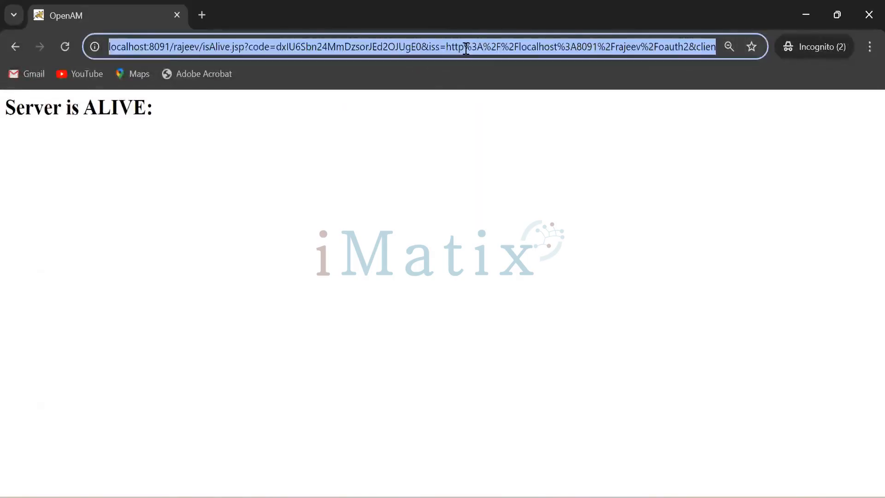
{"action": "key", "text": "Return"}
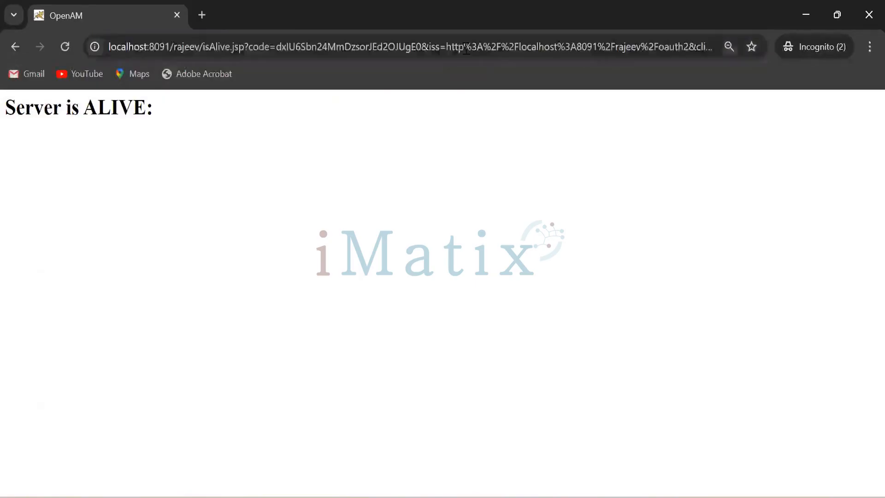
{"action": "left_click", "coordinate": [696, 46]}
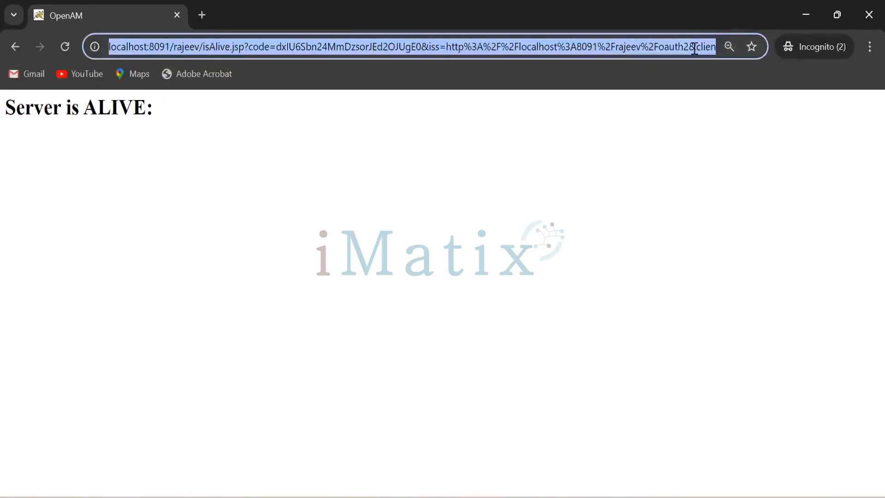
{"action": "left_click", "coordinate": [697, 46]}
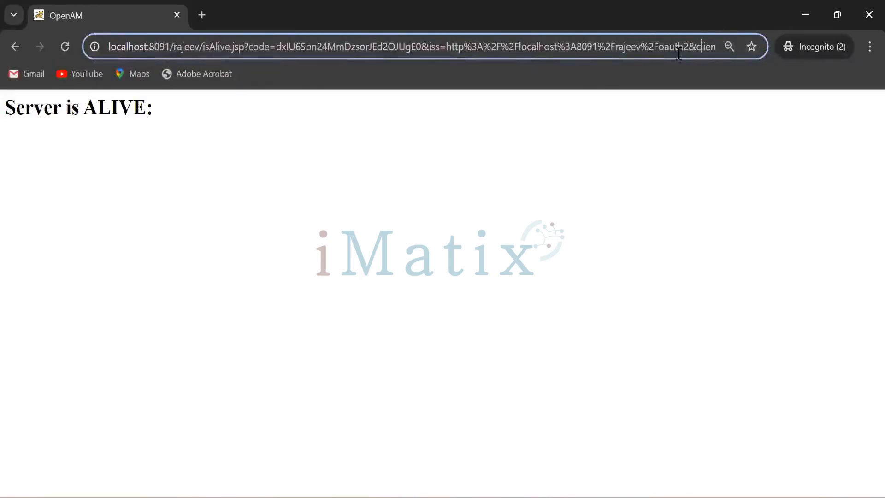
{"action": "key", "text": "Right"}
{"action": "key", "text": "Right"}
{"action": "key", "text": "Right"}
{"action": "key", "text": "Right"}
{"action": "key", "text": "Right"}
{"action": "key", "text": "Right"}
{"action": "key", "text": "Right"}
{"action": "key", "text": "Right"}
{"action": "key", "text": "Right"}
{"action": "key", "text": "Right"}
{"action": "key", "text": "Right"}
{"action": "key", "text": "Right"}
{"action": "key", "text": "Right"}
{"action": "key", "text": "Right"}
{"action": "key", "text": "Right"}
{"action": "key", "text": "Right"}
{"action": "key", "text": "Right"}
{"action": "key", "text": "Right"}
{"action": "key", "text": "Right"}
{"action": "key", "text": "Right"}
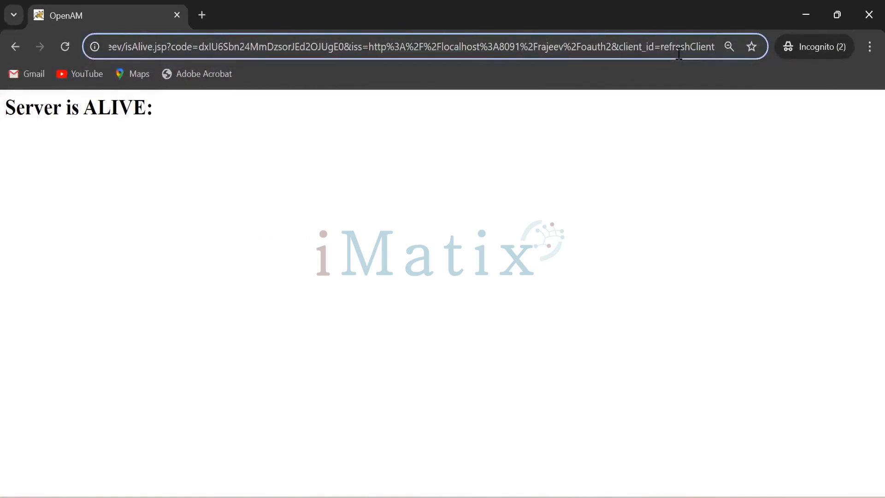
Close the browser and select the implictClient code id_token authorize URL in the notes file.
{"action": "left_click", "coordinate": [867, 16]}
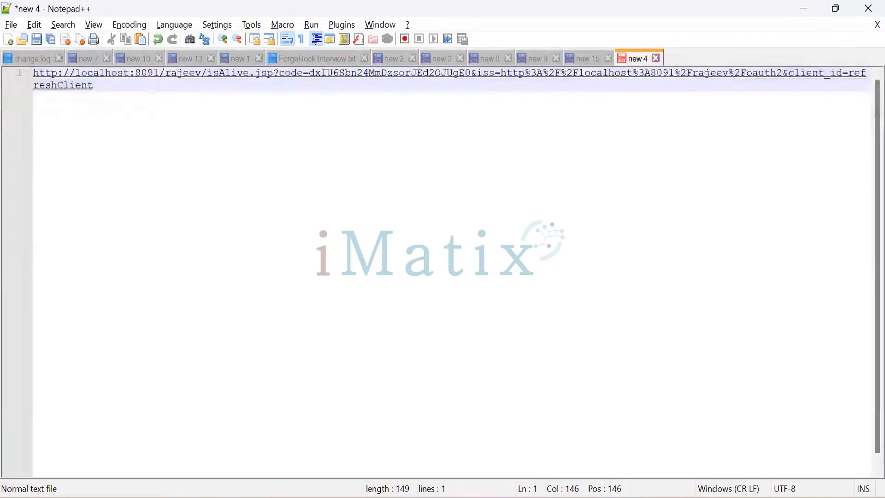
{"action": "left_click", "coordinate": [441, 59]}
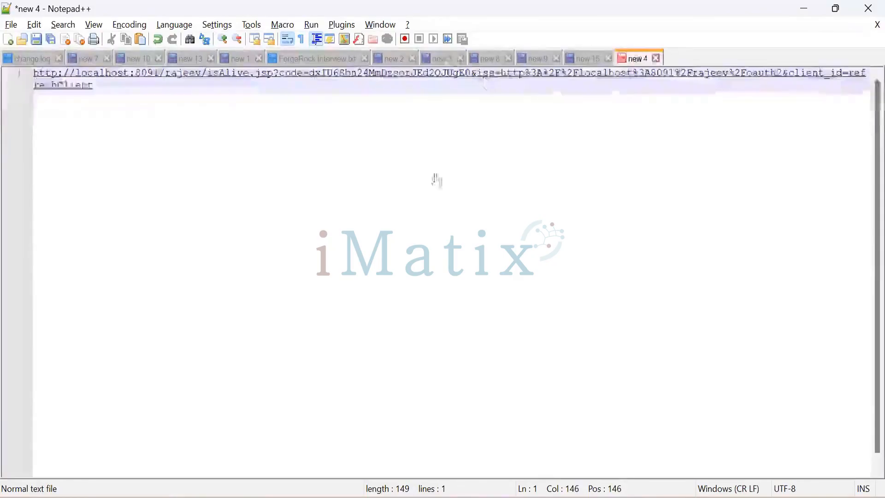
{"action": "left_click", "coordinate": [457, 272]}
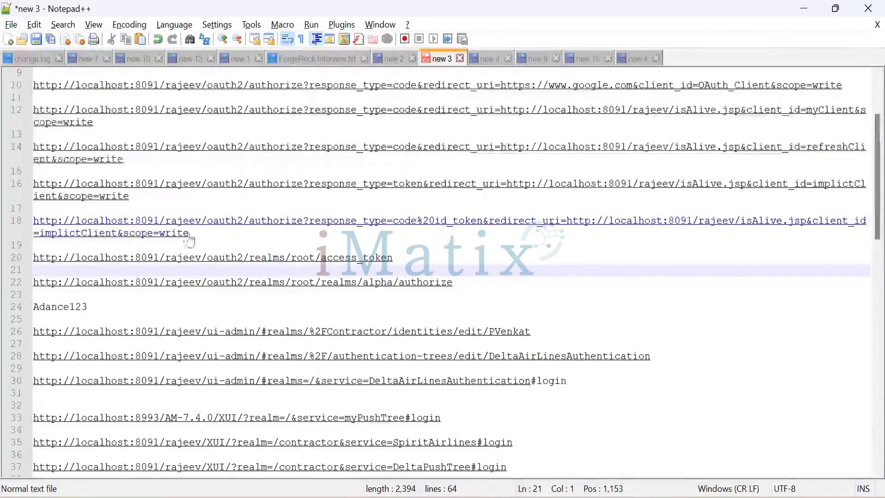
{"action": "left_click_drag", "start_coordinate": [192, 233], "coordinate": [32, 225]}
{"action": "key", "text": "ctrl+c"}
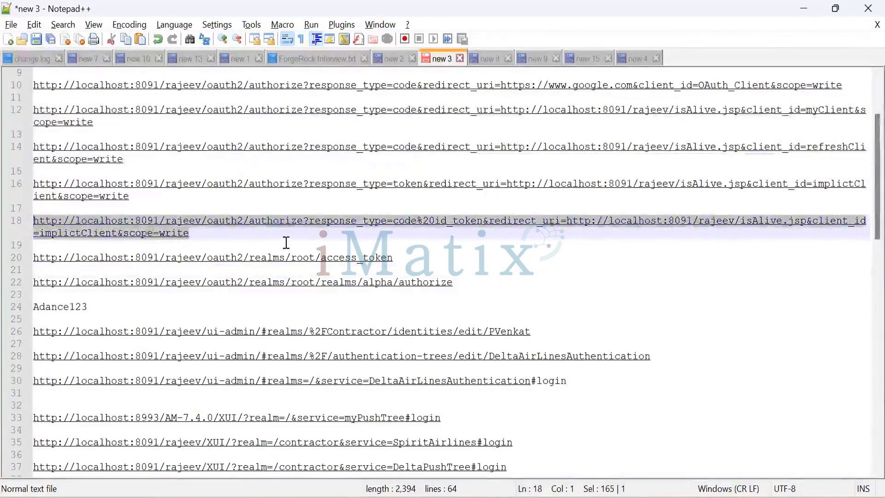
{"action": "left_click", "coordinate": [802, 10]}
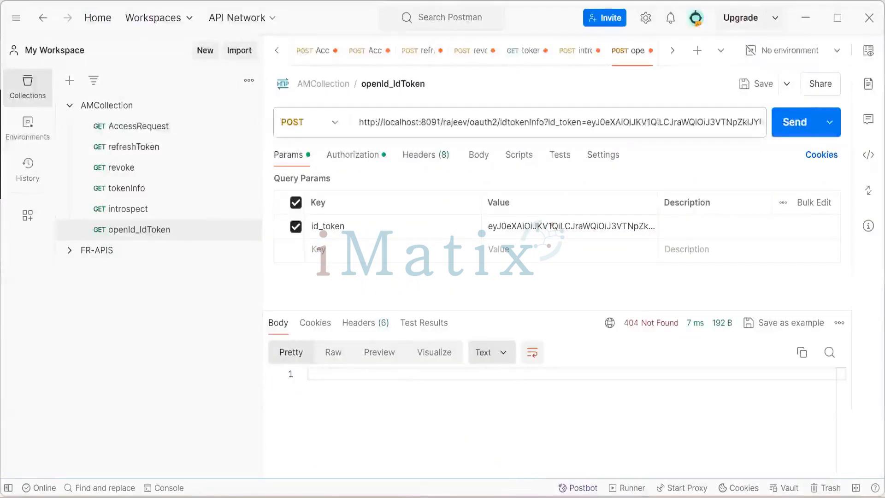
{"action": "mouse_move", "coordinate": [431, 497]}
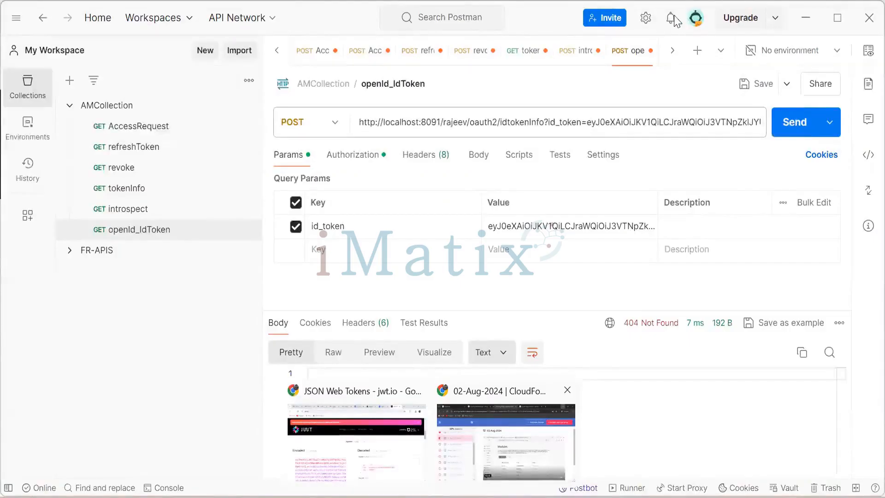
Open the copied code id_token authorize URL in a new incognito browser tab.
{"action": "key", "text": "alt+Tab"}
{"action": "left_click", "coordinate": [577, 16]}
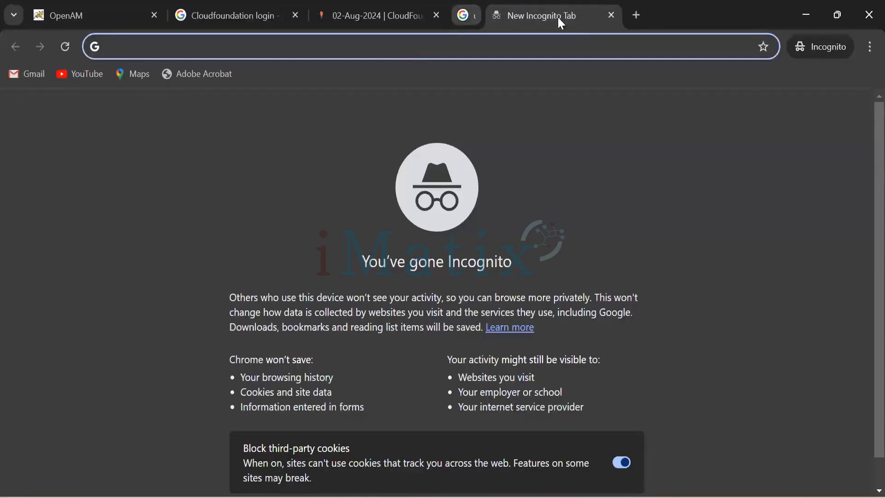
{"action": "key", "text": "ctrl+v"}
{"action": "key", "text": "Return"}
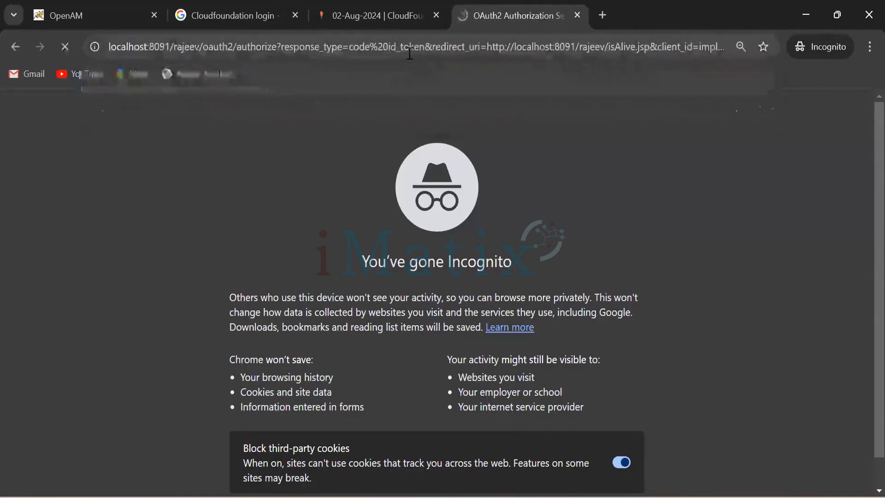
{"action": "left_click", "coordinate": [587, 357]}
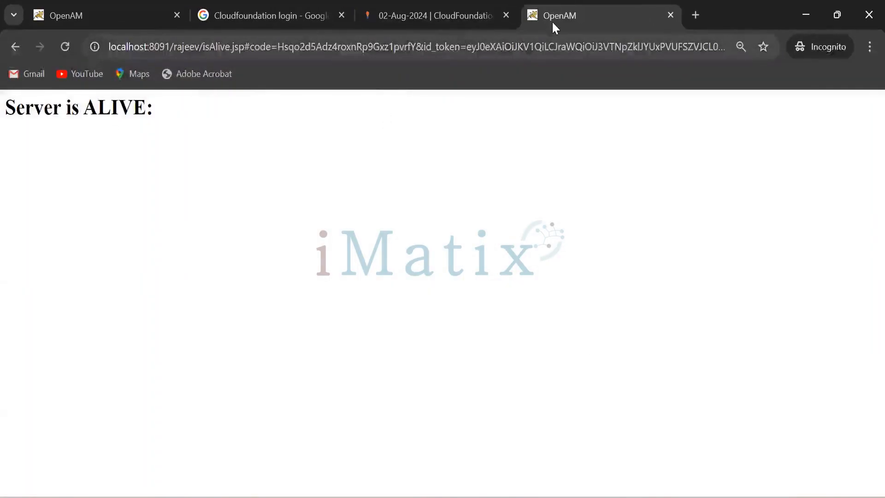
Copy the callback URL from the address bar and paste it over the content of the new 4 notes file.
{"action": "left_click", "coordinate": [500, 49]}
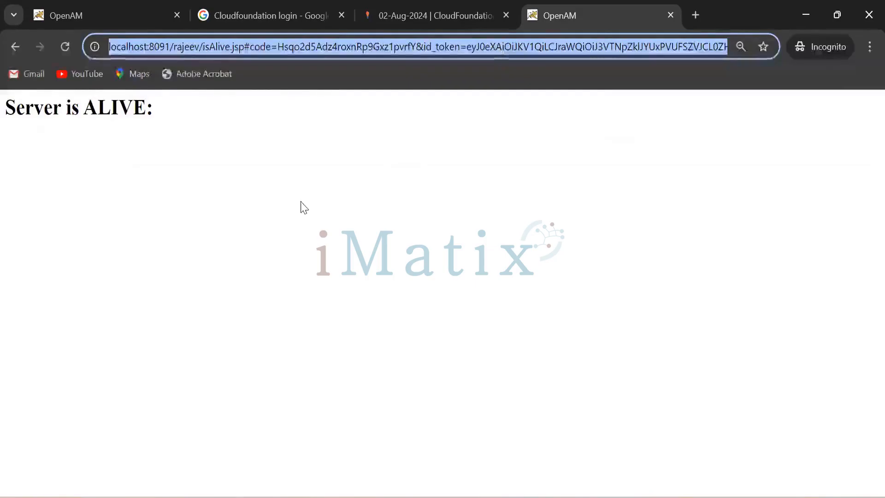
{"action": "key", "text": "alt+Tab"}
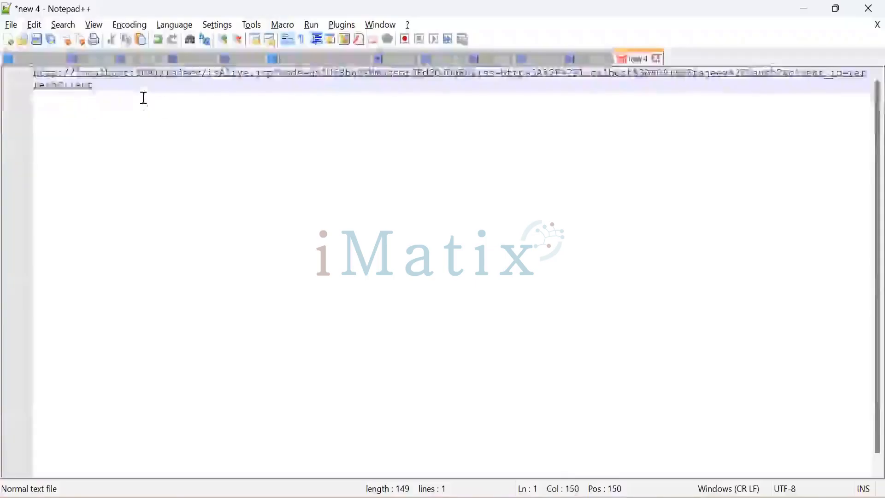
{"action": "key", "text": "ctrl+a"}
{"action": "key", "text": "ctrl+v"}
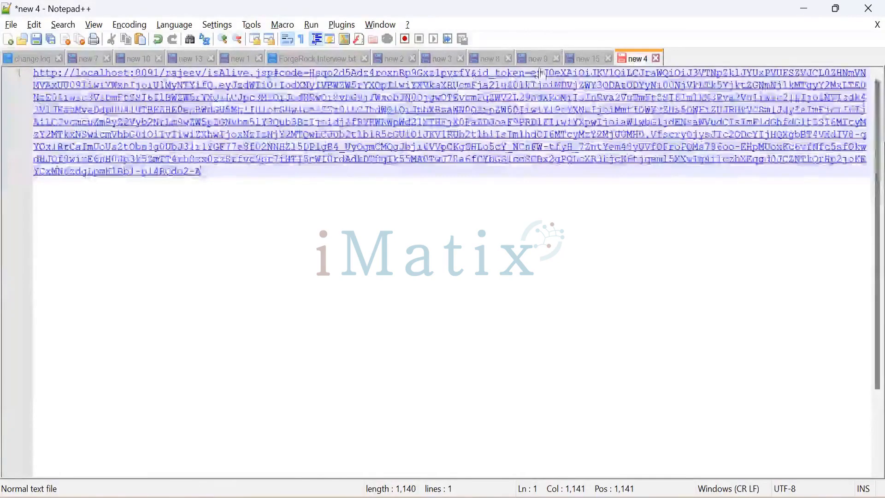
Copy the id_token value from the callback URL and paste it on its own line below.
{"action": "left_click_drag", "start_coordinate": [531, 74], "coordinate": [234, 173]}
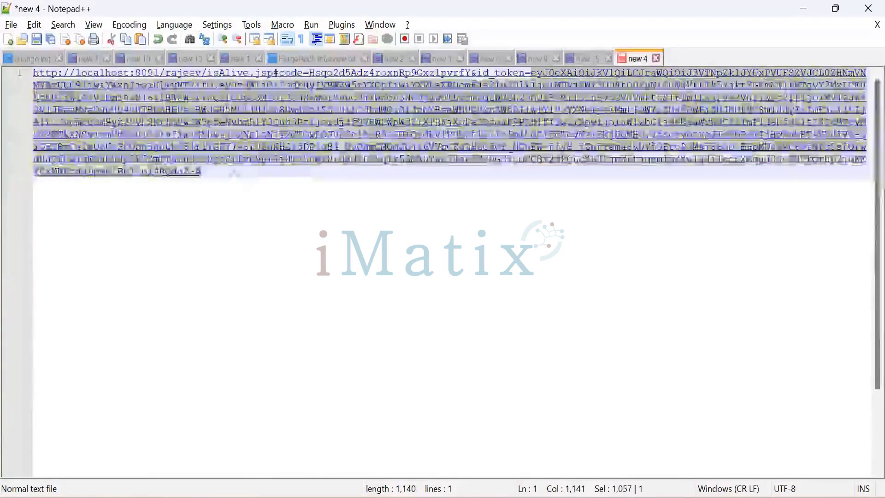
{"action": "right_click", "coordinate": [242, 138]}
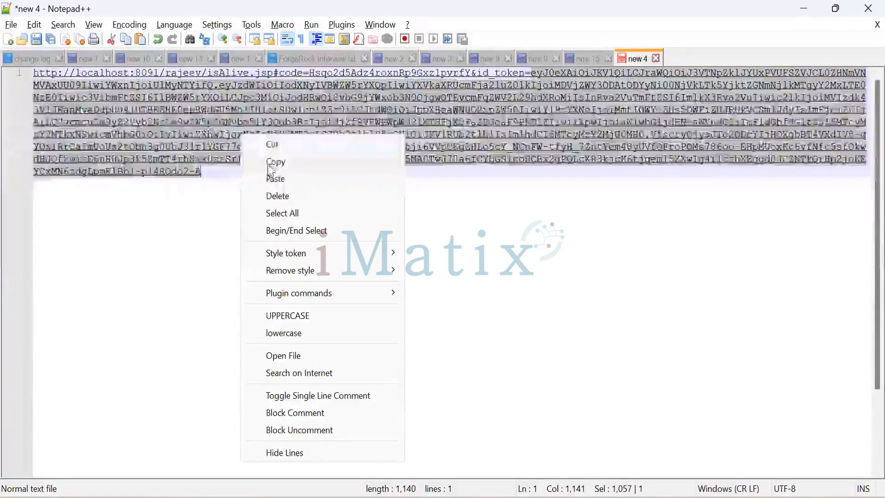
{"action": "left_click", "coordinate": [275, 161]}
{"action": "left_click", "coordinate": [220, 177]}
{"action": "key", "text": "Return"}
{"action": "key", "text": "Return"}
{"action": "key", "text": "Return"}
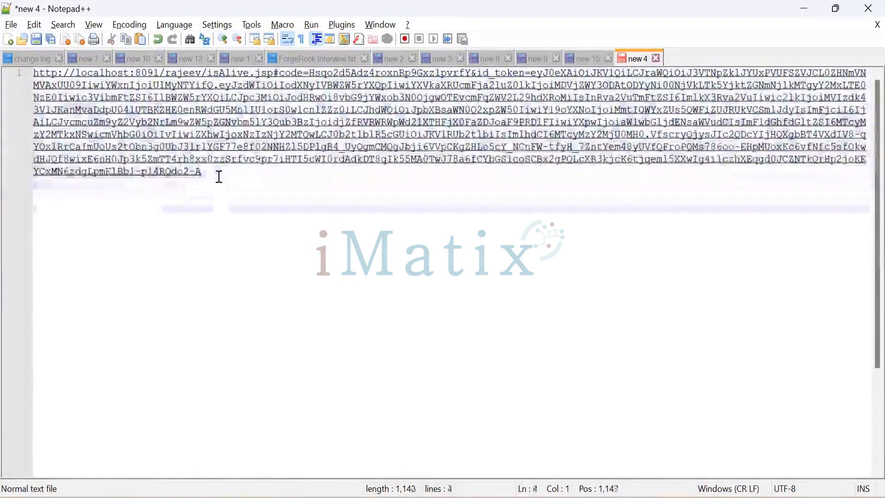
{"action": "key", "text": "ctrl+v"}
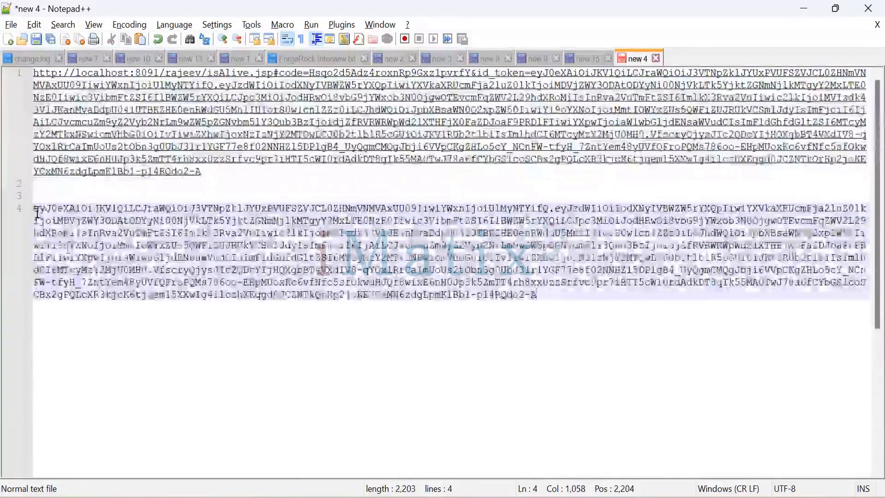
Copy the id_token and paste it as the id_token query parameter value of the openId_IdToken request.
{"action": "left_click_drag", "start_coordinate": [54, 225], "coordinate": [438, 312]}
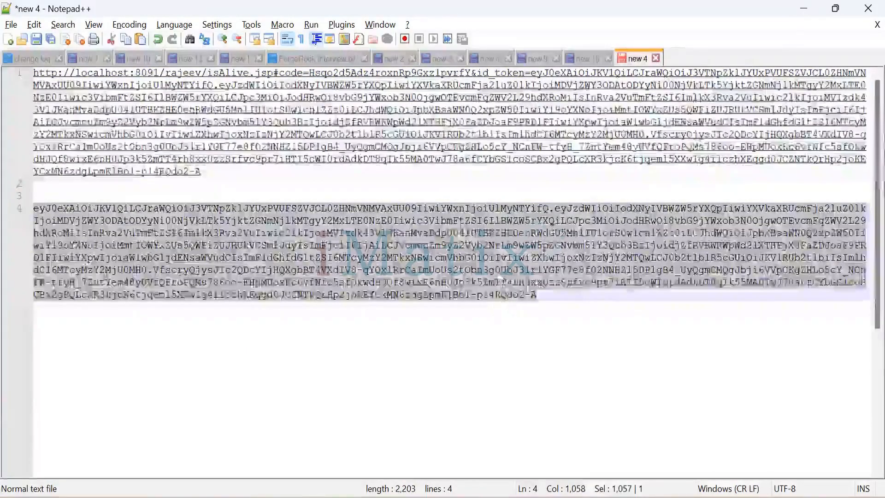
{"action": "right_click", "coordinate": [497, 276]}
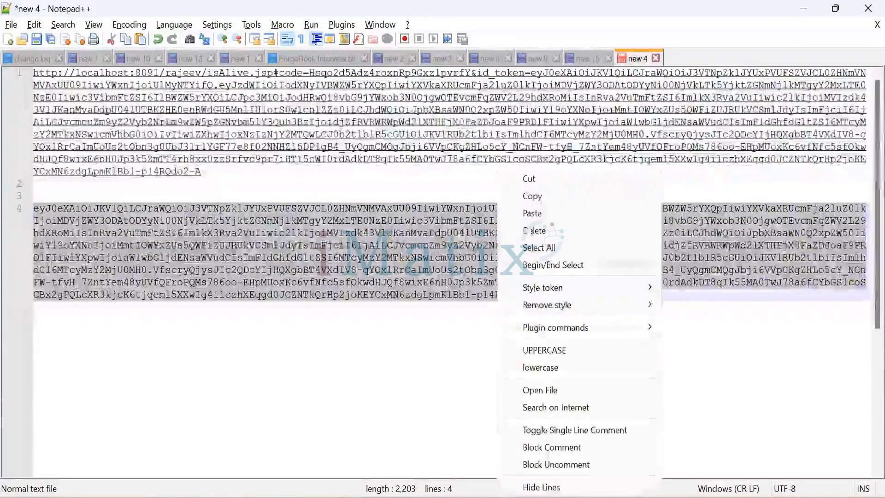
{"action": "left_click", "coordinate": [542, 195]}
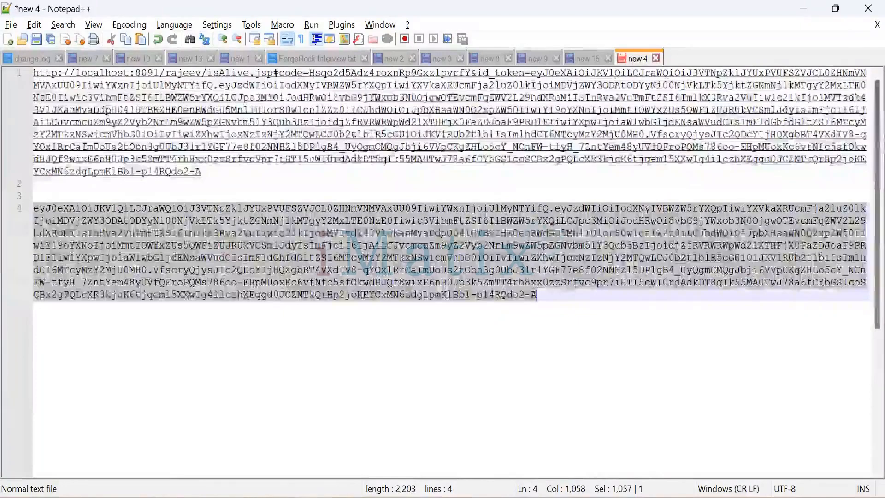
{"action": "mouse_move", "coordinate": [492, 491]}
{"action": "left_click", "coordinate": [491, 433]}
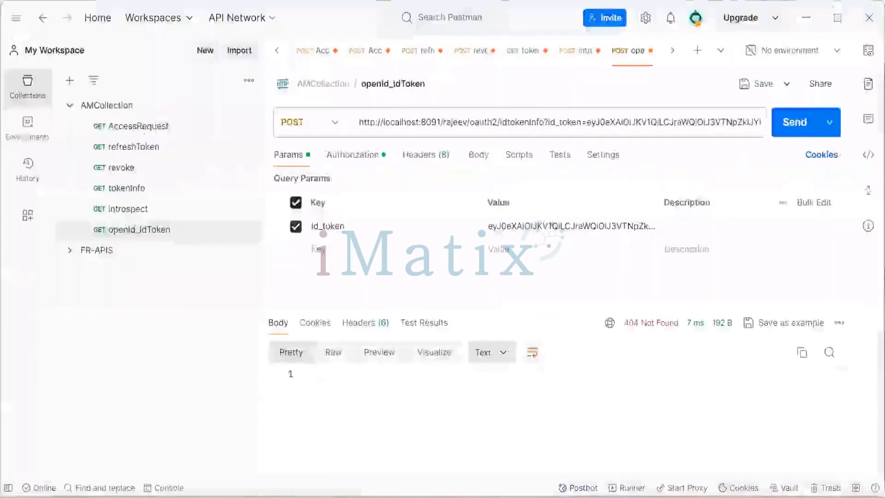
{"action": "left_click", "coordinate": [536, 233]}
{"action": "key", "text": "ctrl+a"}
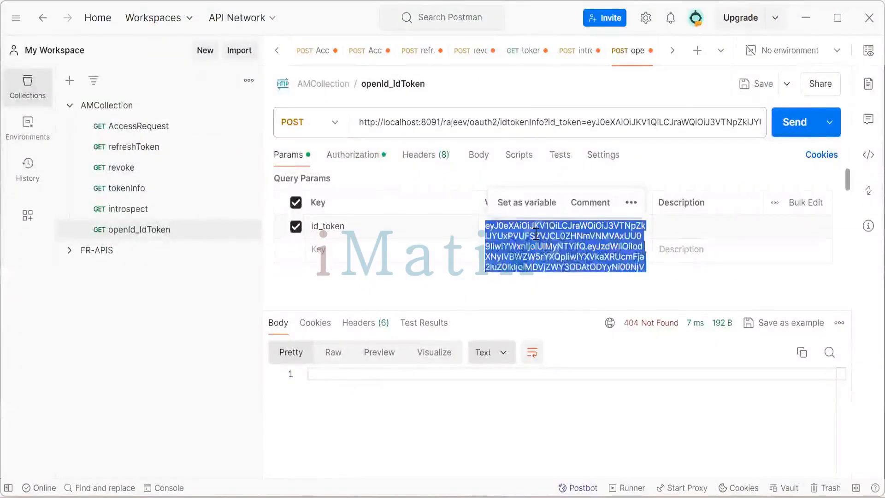
{"action": "key", "text": "ctrl+v"}
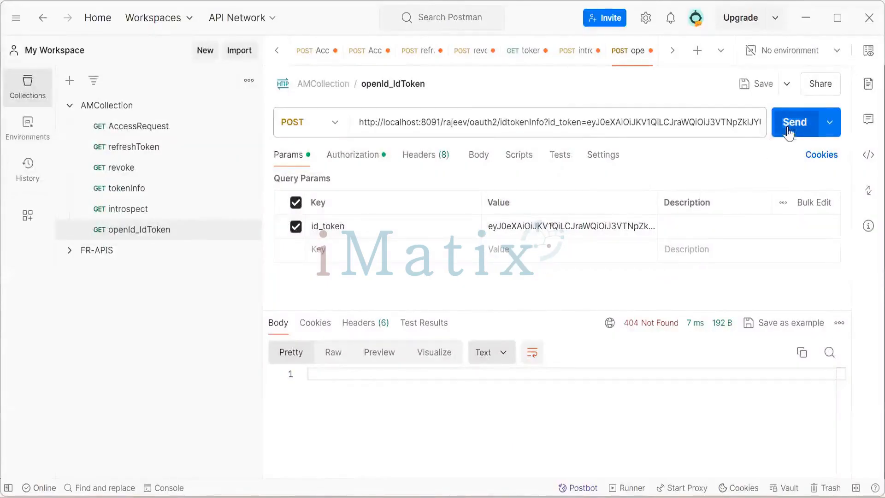
Send the idtokenInfo request.
{"action": "left_click", "coordinate": [790, 123]}
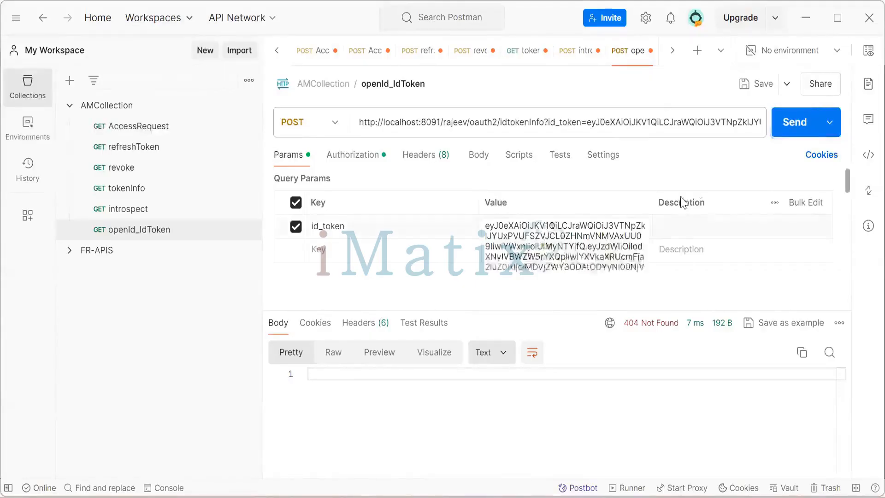
{"action": "left_click", "coordinate": [787, 123]}
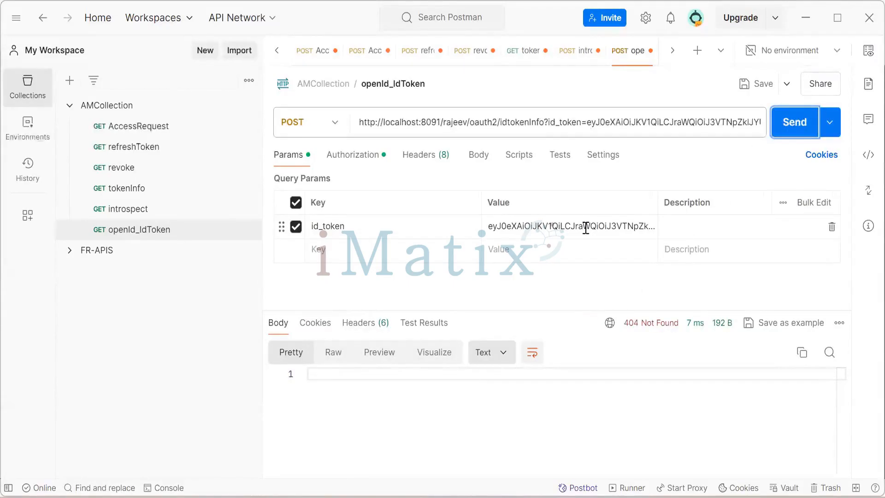
{"action": "left_click", "coordinate": [790, 124]}
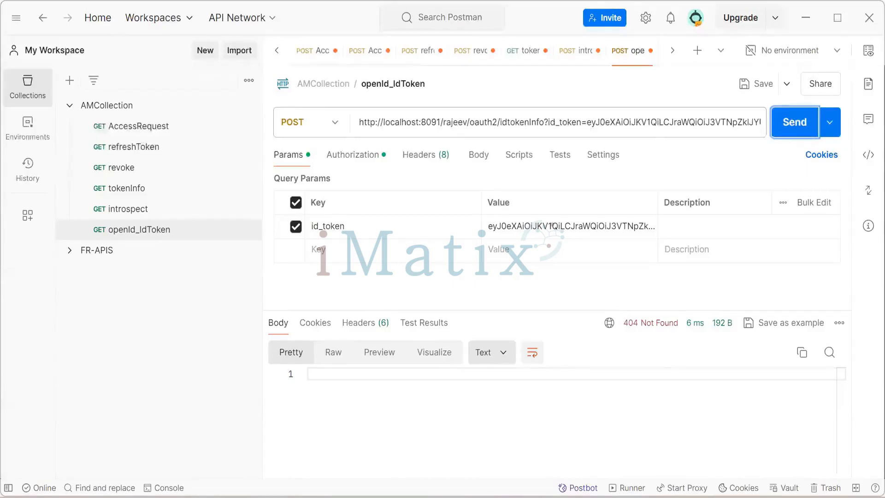
Review the request's Basic Auth credentials and the full request URL.
{"action": "mouse_move", "coordinate": [461, 496]}
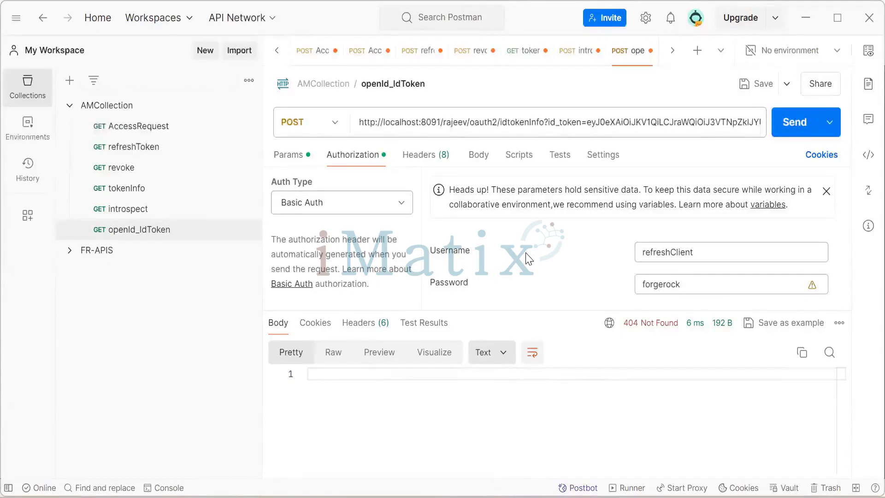
{"action": "left_click", "coordinate": [289, 156]}
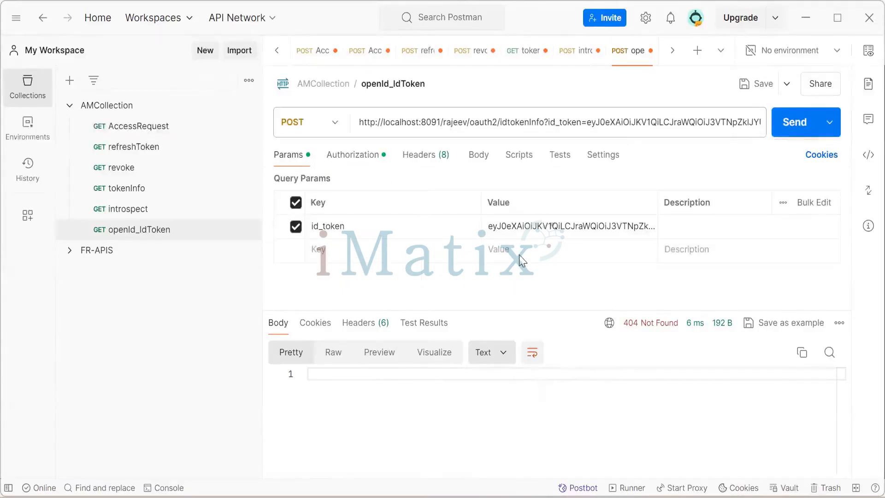
{"action": "left_click", "coordinate": [536, 126]}
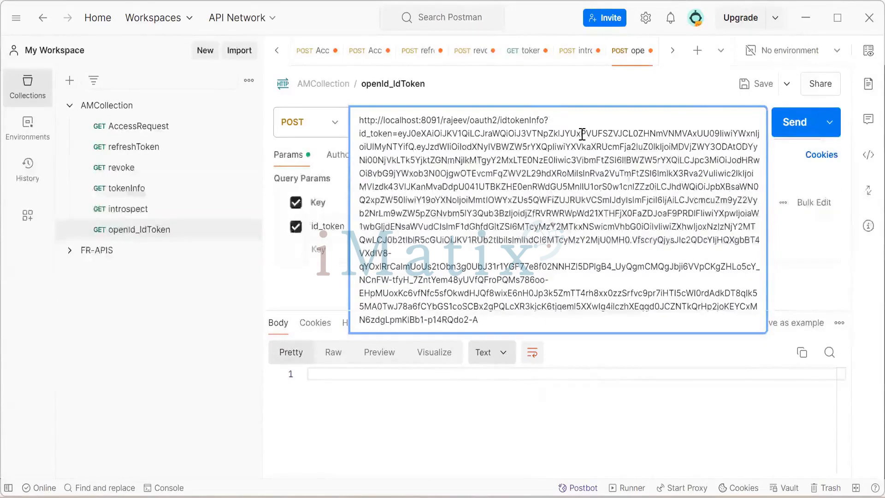
{"action": "left_click", "coordinate": [330, 291]}
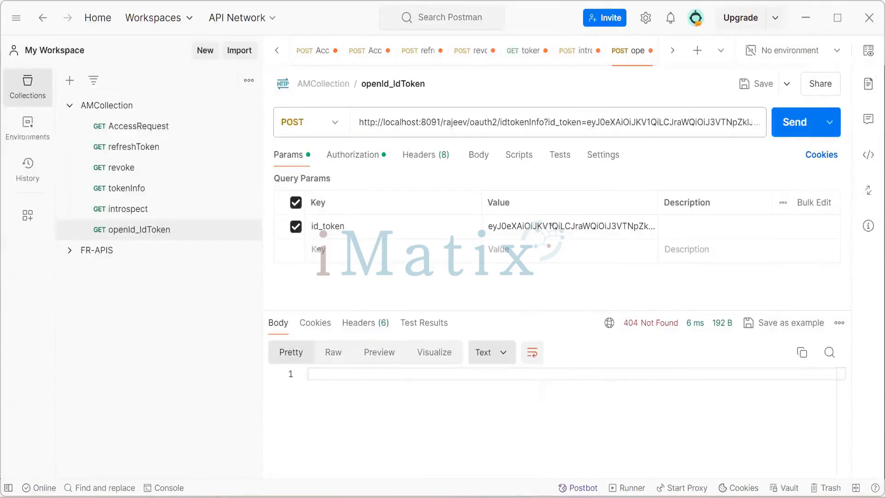
Compare the client IDs of the authorize URLs in the new 3 notes file.
{"action": "key", "text": "alt+Tab"}
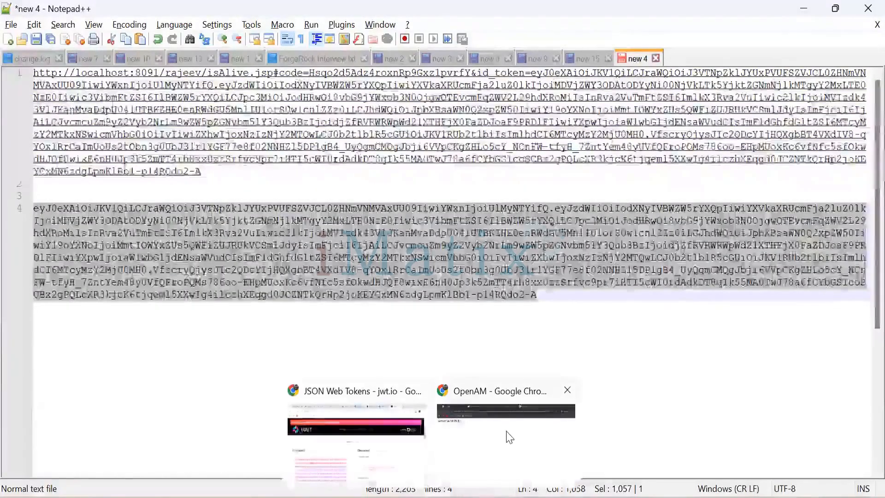
{"action": "left_click", "coordinate": [507, 438]}
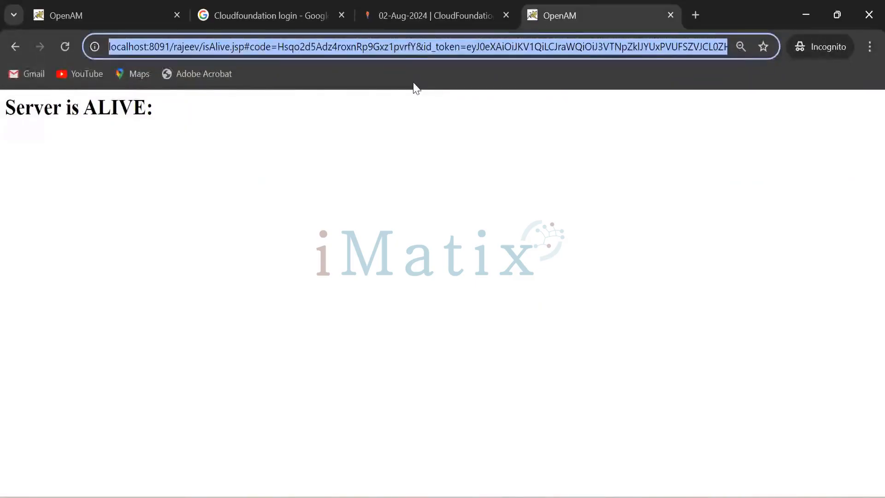
{"action": "key", "text": "alt+Tab"}
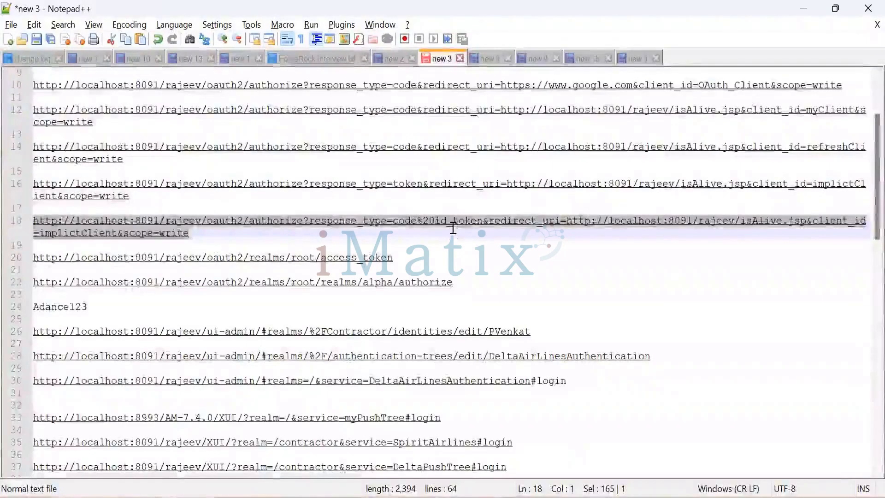
{"action": "left_click", "coordinate": [197, 235]}
{"action": "left_click_drag", "start_coordinate": [197, 235], "coordinate": [39, 225]}
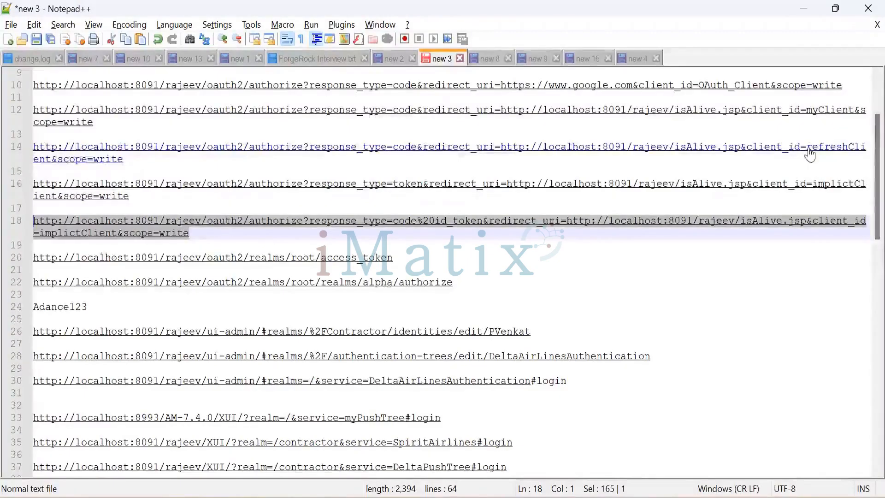
{"action": "left_click_drag", "start_coordinate": [806, 149], "coordinate": [51, 159]}
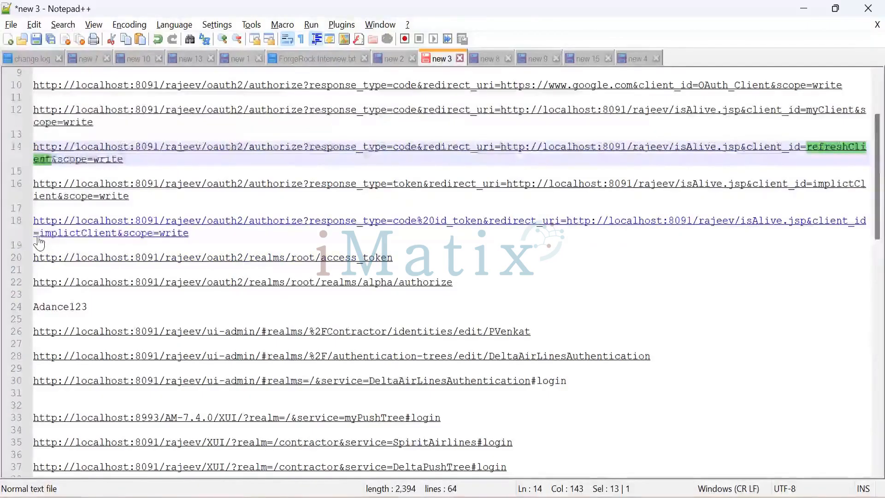
{"action": "left_click_drag", "start_coordinate": [39, 236], "coordinate": [116, 243]}
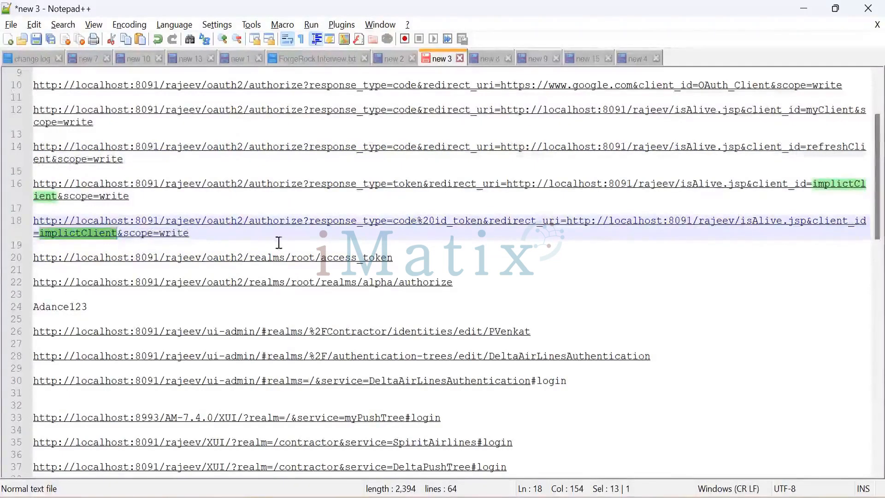
Change the client_id in the code id_token authorize URL to refreshClient.
{"action": "key", "text": "Right"}
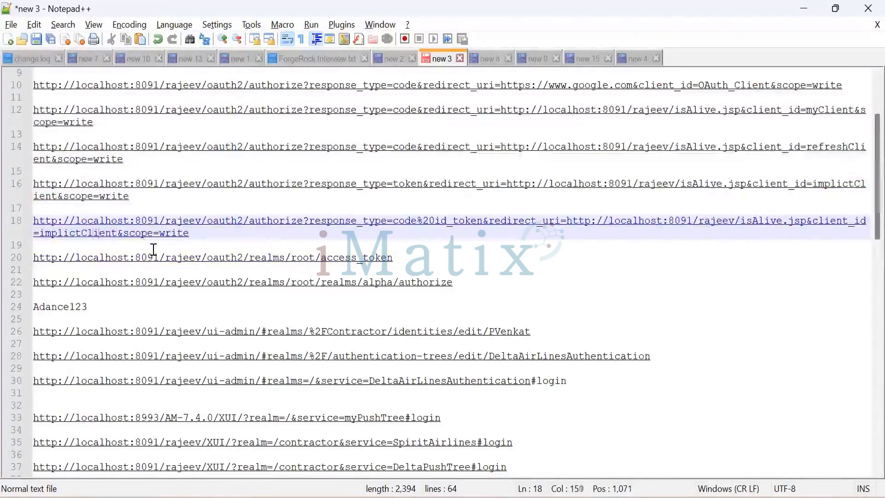
{"action": "key", "text": "Left"}
{"action": "key", "text": "Left"}
{"action": "key", "text": "BackSpace"}
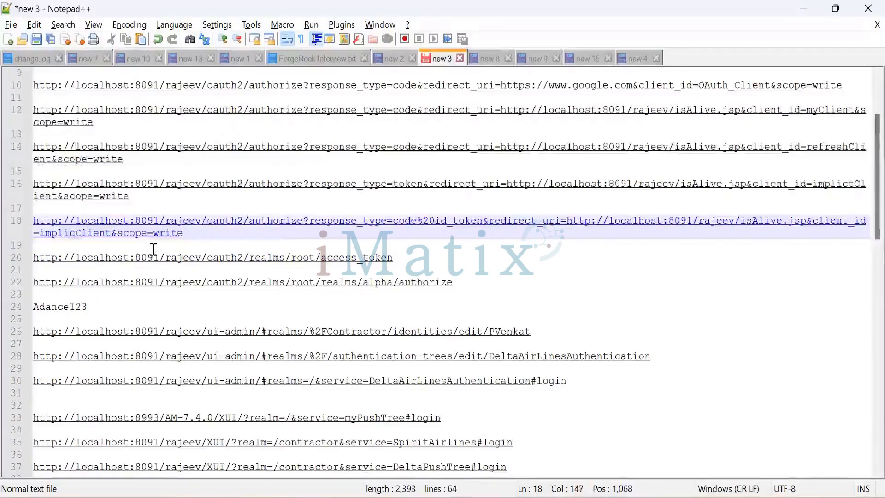
{"action": "key", "text": "BackSpace"}
{"action": "key", "text": "BackSpace"}
{"action": "key", "text": "BackSpace"}
{"action": "key", "text": "BackSpace"}
{"action": "key", "text": "BackSpace"}
{"action": "key", "text": "BackSpace"}
{"action": "type", "text": "re"}
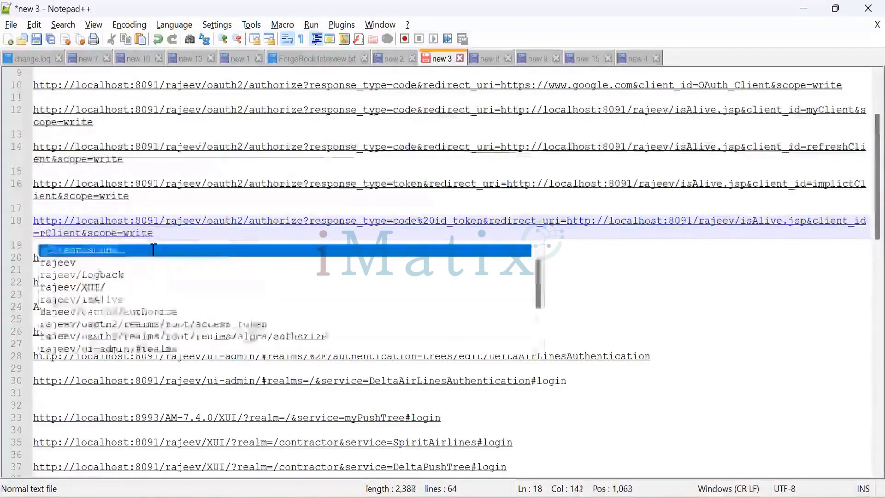
{"action": "type", "text": "fresh"}
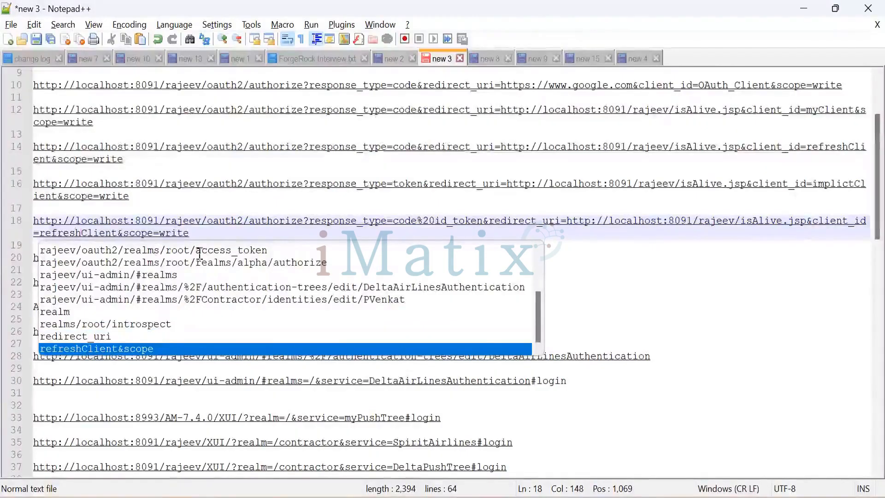
{"action": "left_click", "coordinate": [207, 233]}
Open the code id_token authorize URL for refreshClient in a new incognito tab and allow the consent request.
{"action": "key", "text": "shift+Home"}
{"action": "key", "text": "shift+Home"}
{"action": "key", "text": "ctrl+c"}
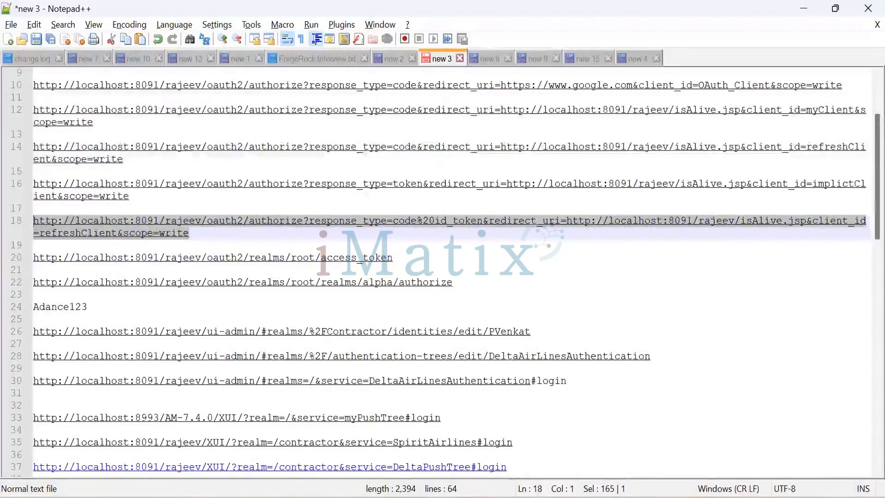
{"action": "left_click", "coordinate": [431, 497]}
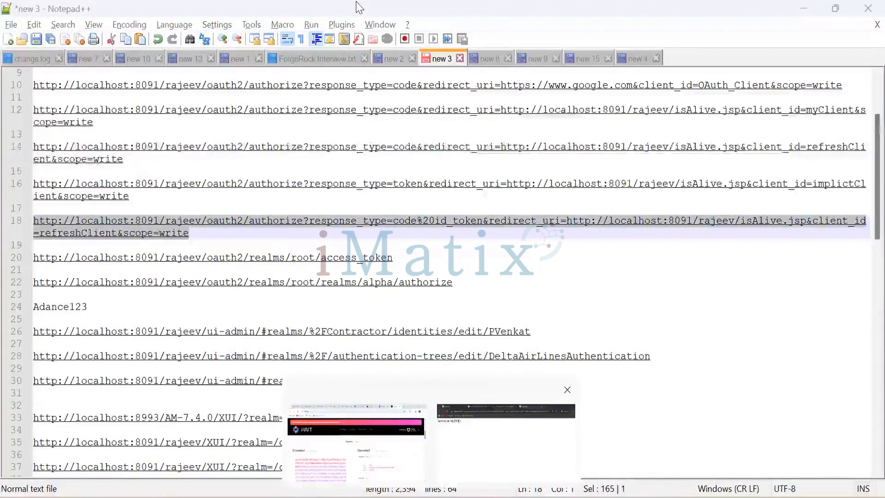
{"action": "left_click", "coordinate": [533, 15]}
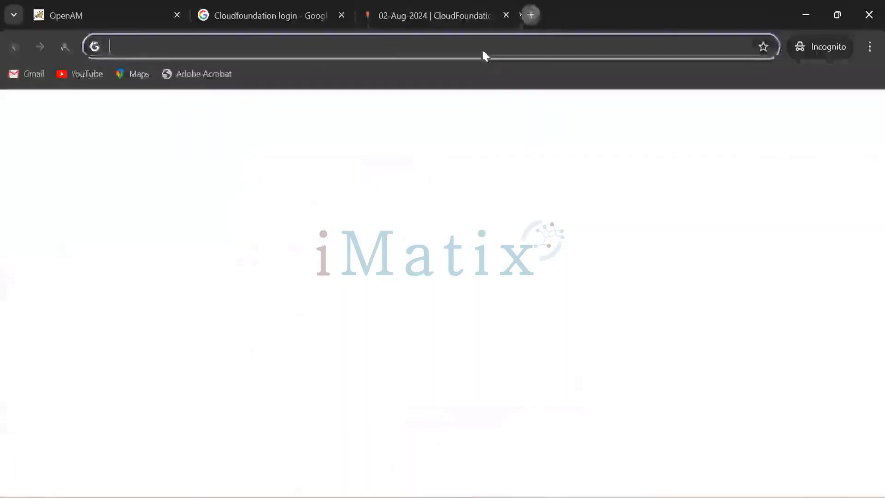
{"action": "key", "text": "ctrl+v"}
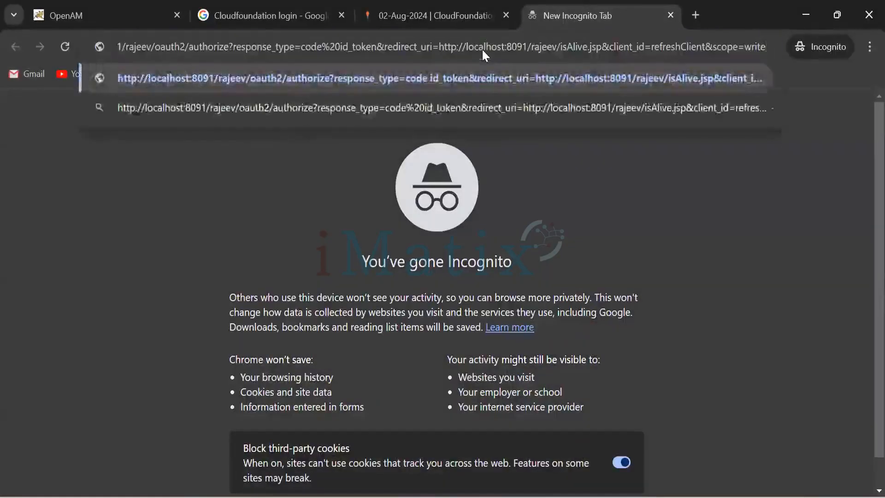
{"action": "key", "text": "Return"}
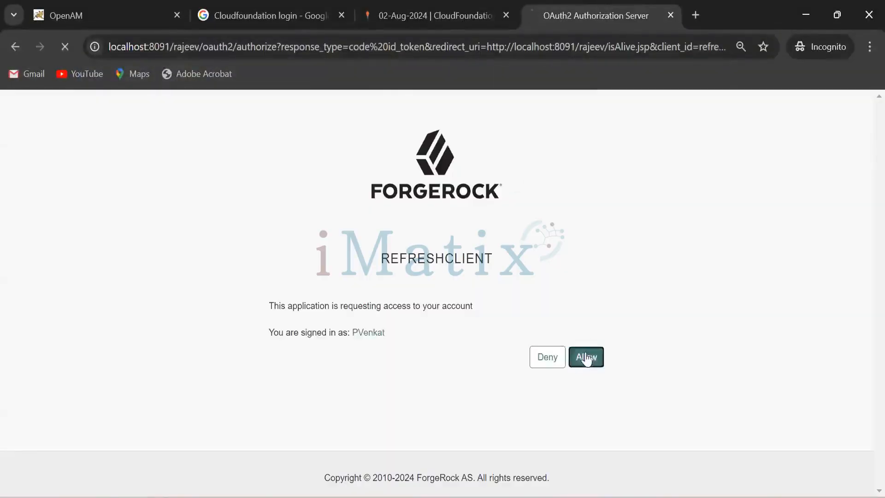
{"action": "left_click", "coordinate": [586, 357]}
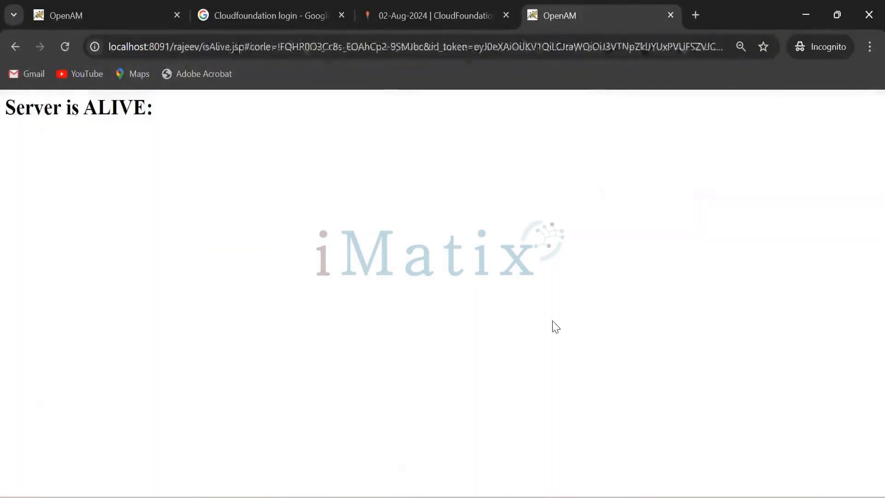
Paste the returned redirect URL into the new 4 notes file and select its id_token portion.
{"action": "left_click", "coordinate": [323, 47]}
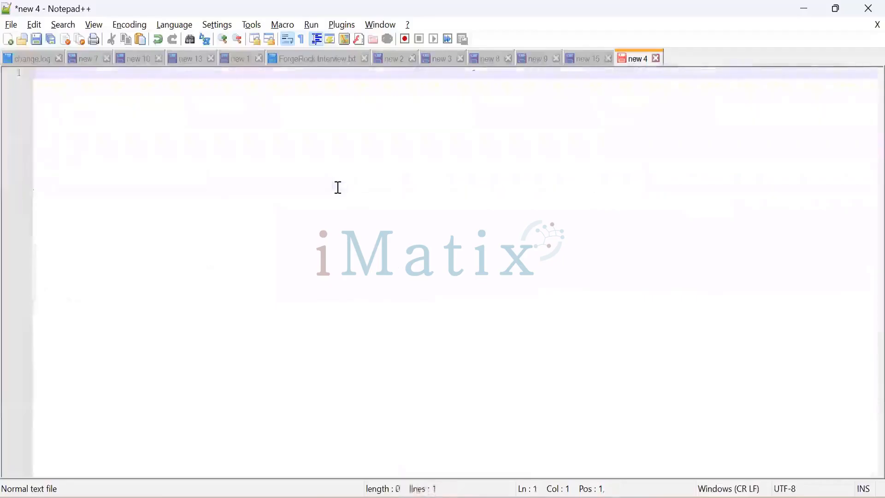
{"action": "key", "text": "ctrl+v"}
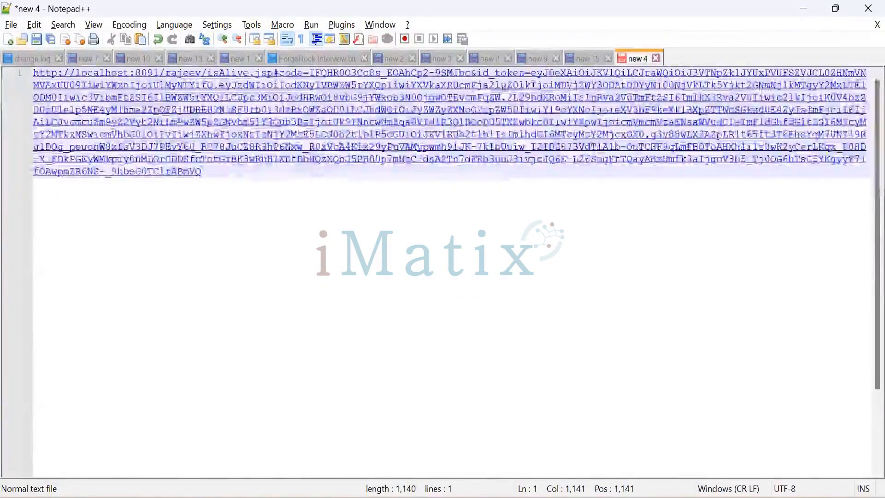
{"action": "left_click_drag", "start_coordinate": [531, 74], "coordinate": [341, 180]}
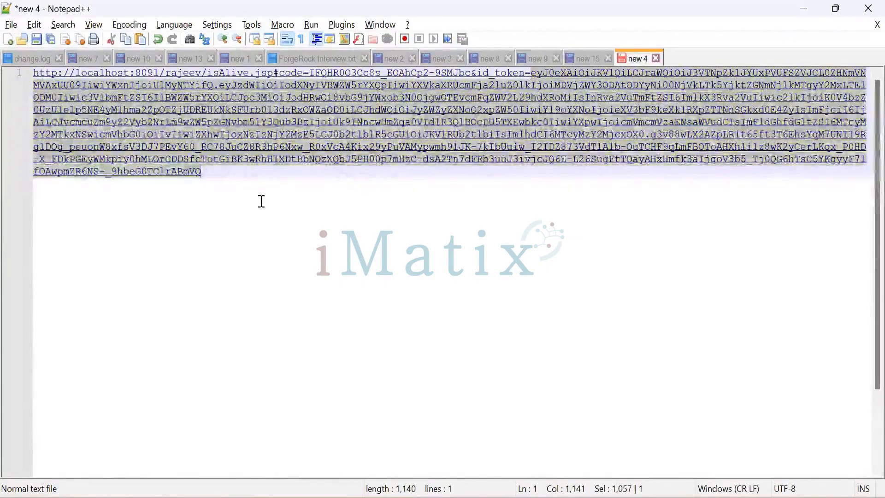
Paste the id_token on its own line below the URL and select it for copying.
{"action": "left_click", "coordinate": [208, 178]}
{"action": "key", "text": "Return"}
{"action": "key", "text": "Return"}
{"action": "key", "text": "Return"}
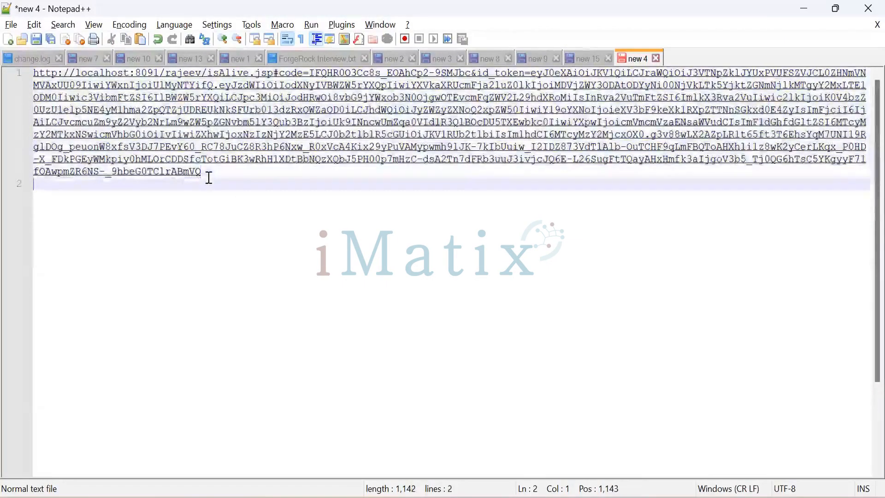
{"action": "key", "text": "ctrl+v"}
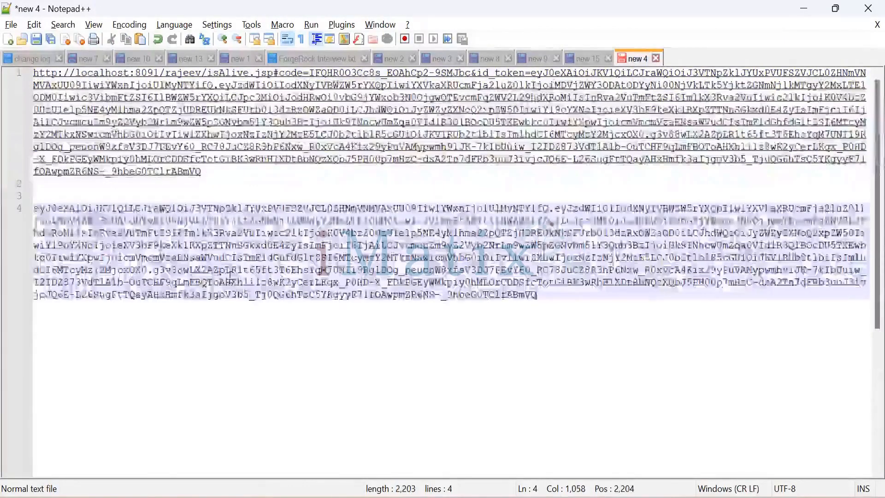
{"action": "left_click_drag", "start_coordinate": [34, 212], "coordinate": [538, 295]}
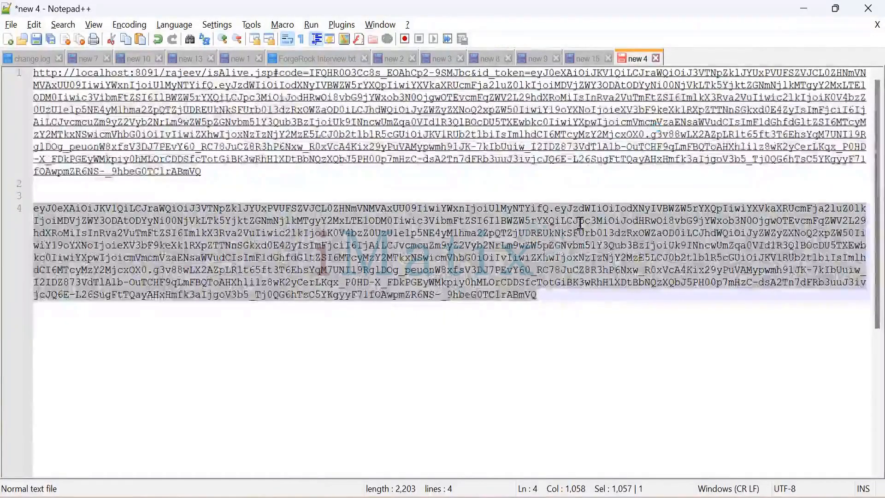
Replace the id_token query parameter value in the openId_IdToken request with the new token and send it.
{"action": "key", "text": "alt+Tab"}
{"action": "left_click", "coordinate": [582, 244]}
{"action": "key", "text": "ctrl+a"}
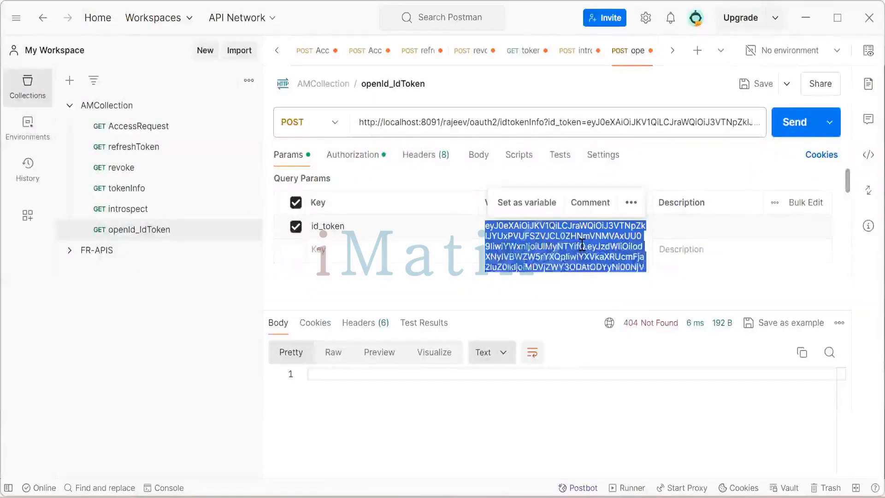
{"action": "key", "text": "BackSpace"}
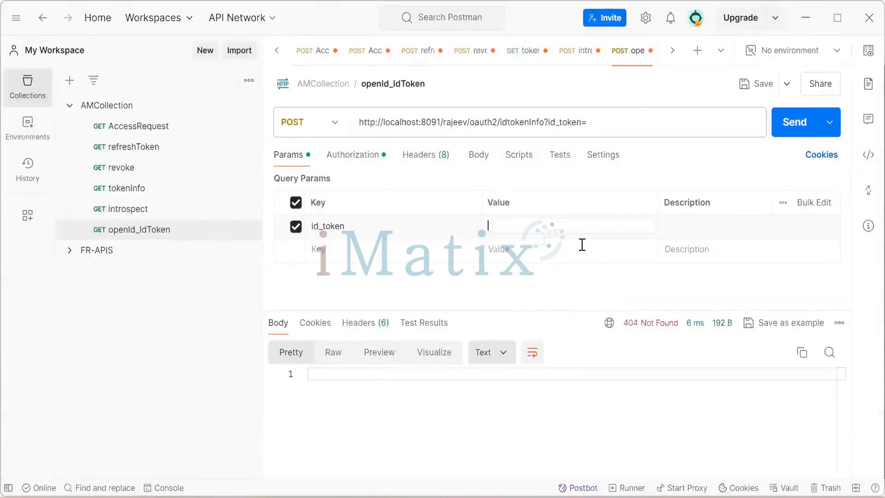
{"action": "key", "text": "ctrl+v"}
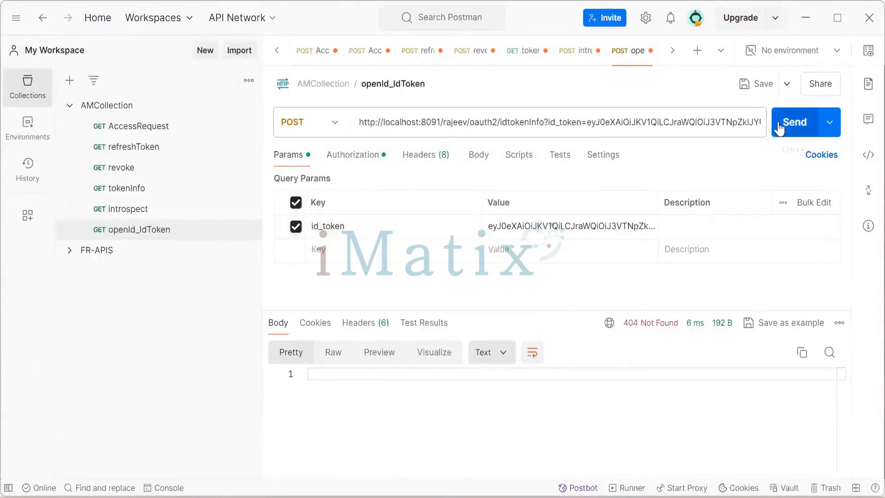
{"action": "left_click", "coordinate": [795, 121]}
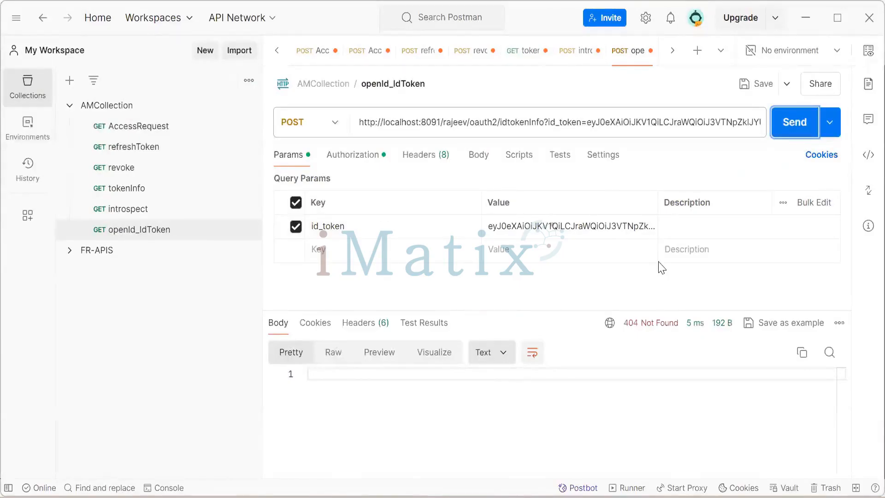
Inspect the pasted id_token parameter value and resend the request.
{"action": "left_click", "coordinate": [622, 227]}
{"action": "scroll", "coordinate": [620, 237], "scroll_direction": "down", "scroll_amount": 10}
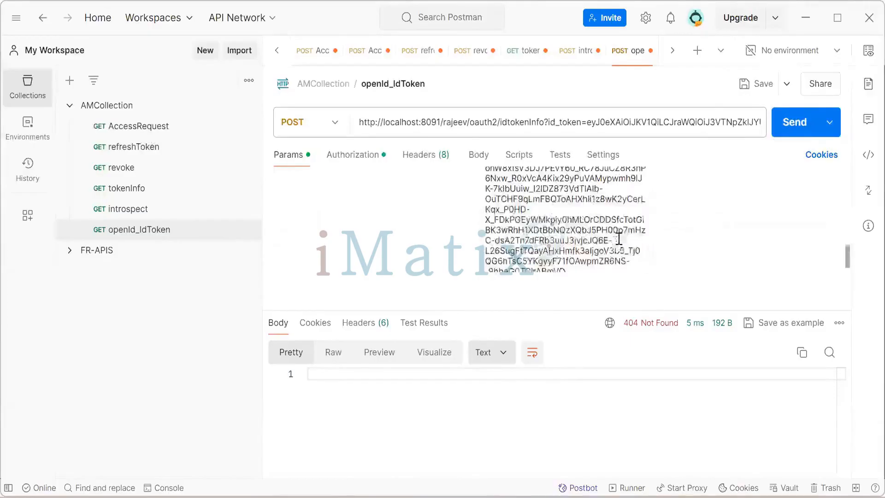
{"action": "scroll", "coordinate": [616, 241], "scroll_direction": "up", "scroll_amount": 10}
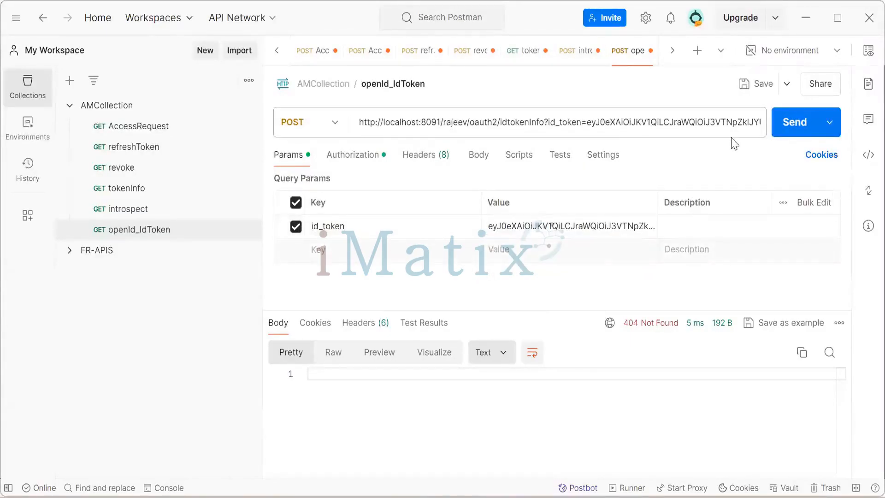
{"action": "left_click", "coordinate": [778, 131]}
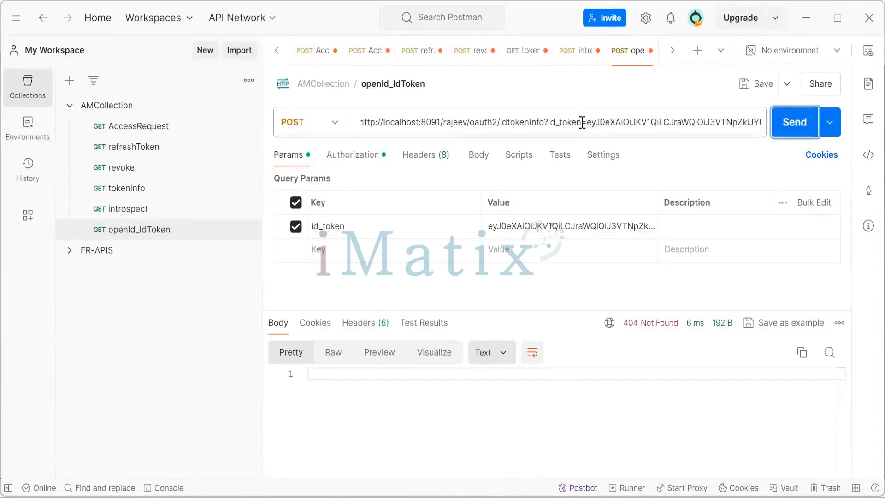
Correct the endpoint path in the request URL to idtokeninfo and send the request again.
{"action": "left_click", "coordinate": [531, 123]}
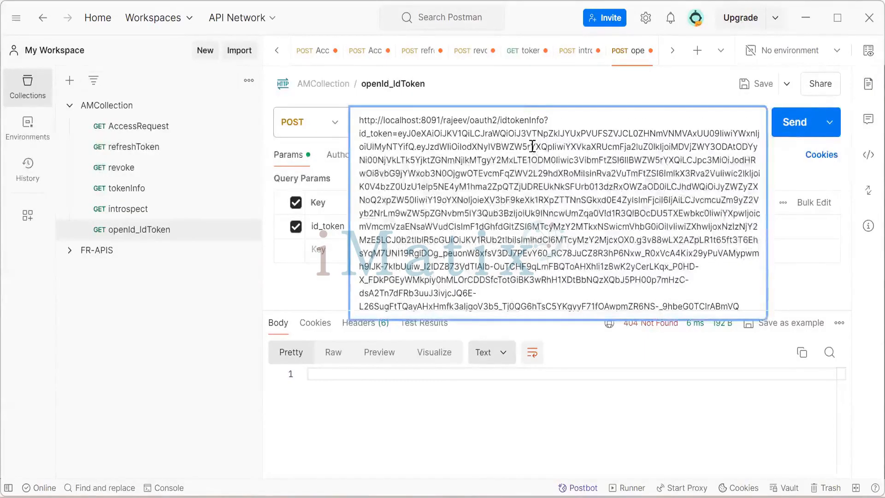
{"action": "left_click", "coordinate": [531, 120]}
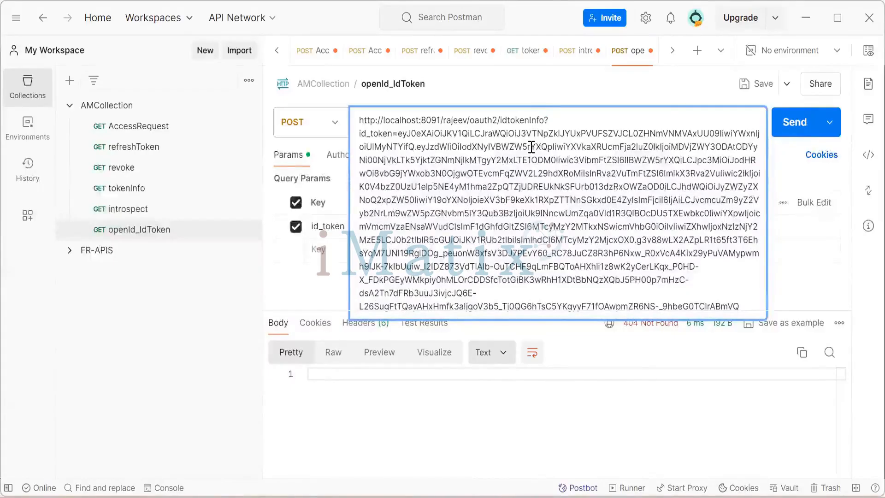
{"action": "left_click", "coordinate": [649, 91]}
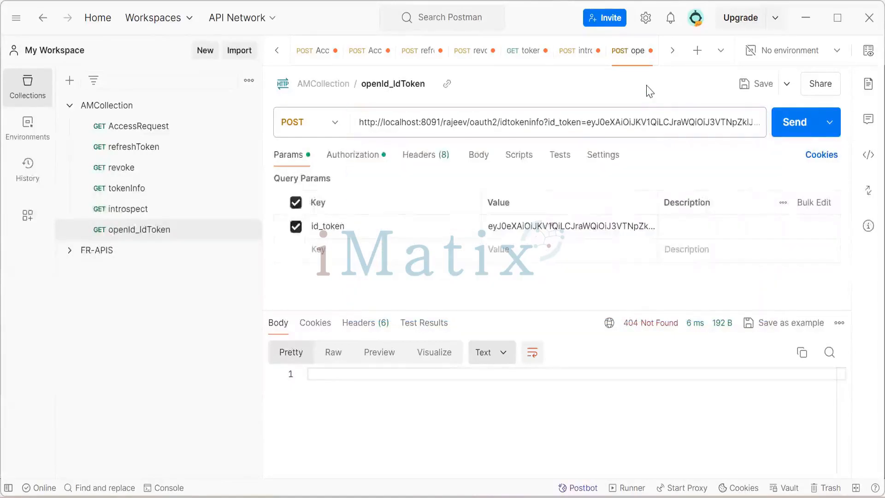
{"action": "left_click", "coordinate": [785, 124]}
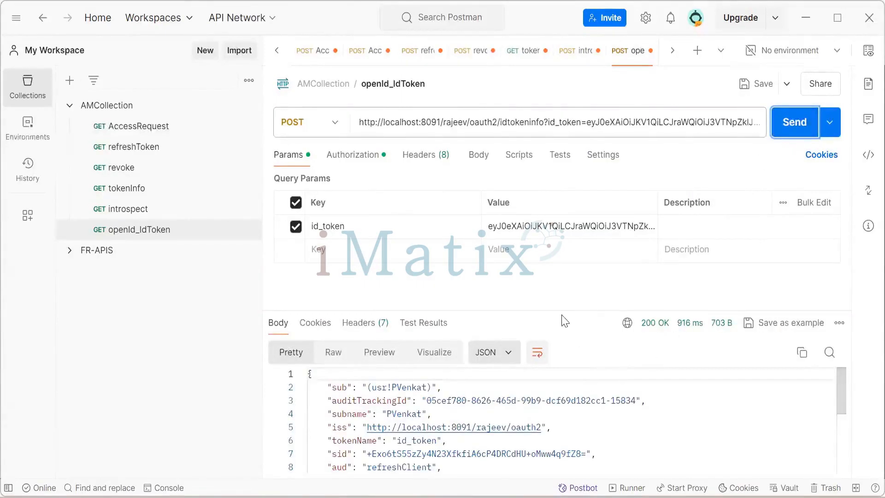
Enlarge the response pane and review the returned id_token claims.
{"action": "left_click_drag", "start_coordinate": [558, 310], "coordinate": [557, 285]}
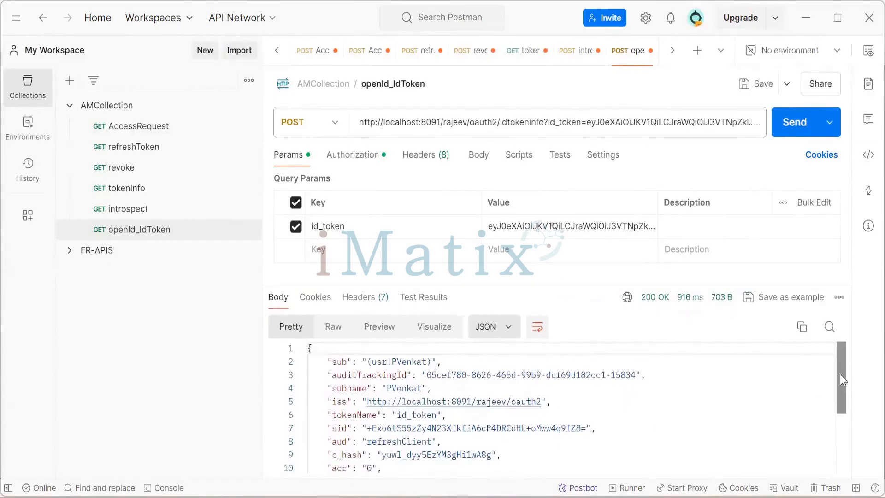
{"action": "mouse_move", "coordinate": [840, 374]}
{"action": "left_mouse_down"}
{"action": "mouse_move", "coordinate": [838, 443]}
{"action": "mouse_move", "coordinate": [839, 385]}
{"action": "left_mouse_up"}
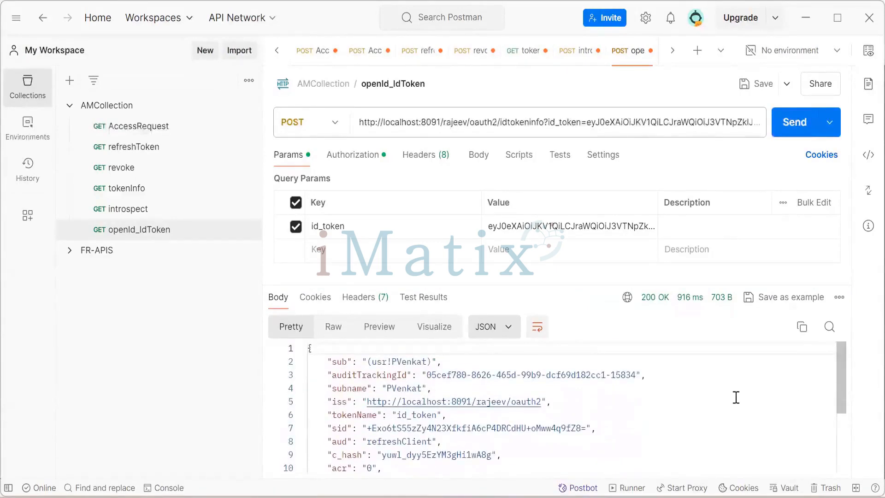